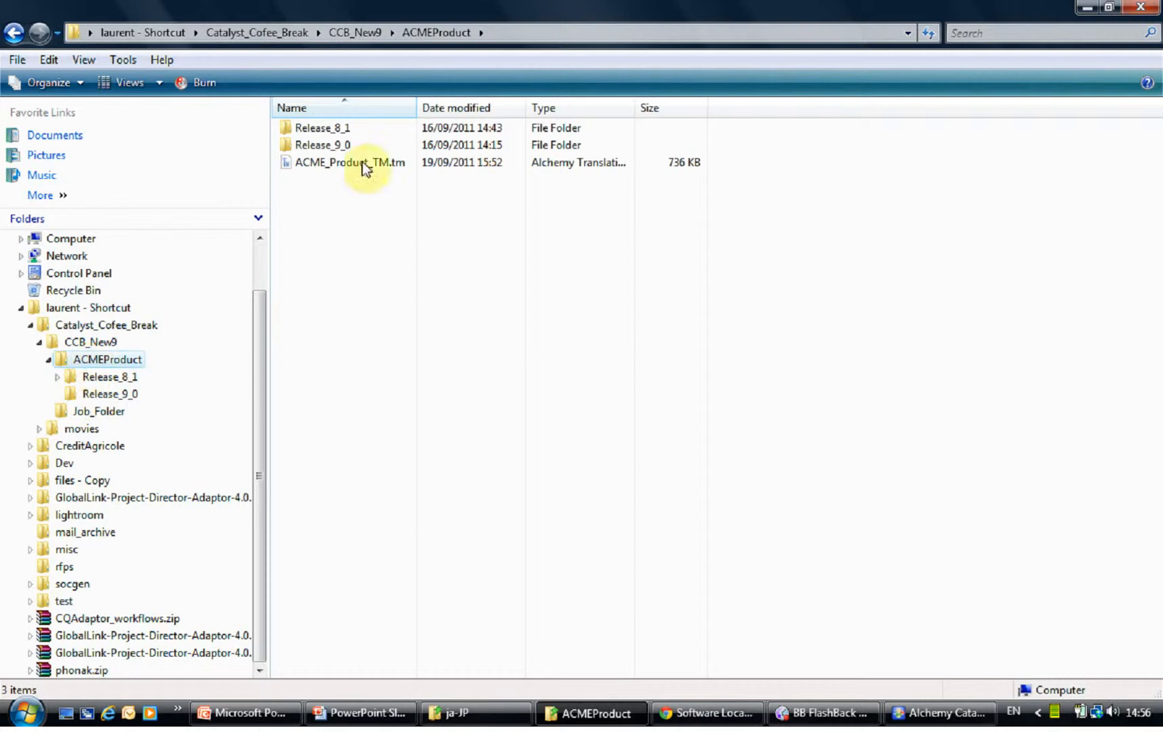
- Look through the project files in the Release_9_0 and Release_8_1 folders and inspect the details of the web TTK files
double_click(335, 146)
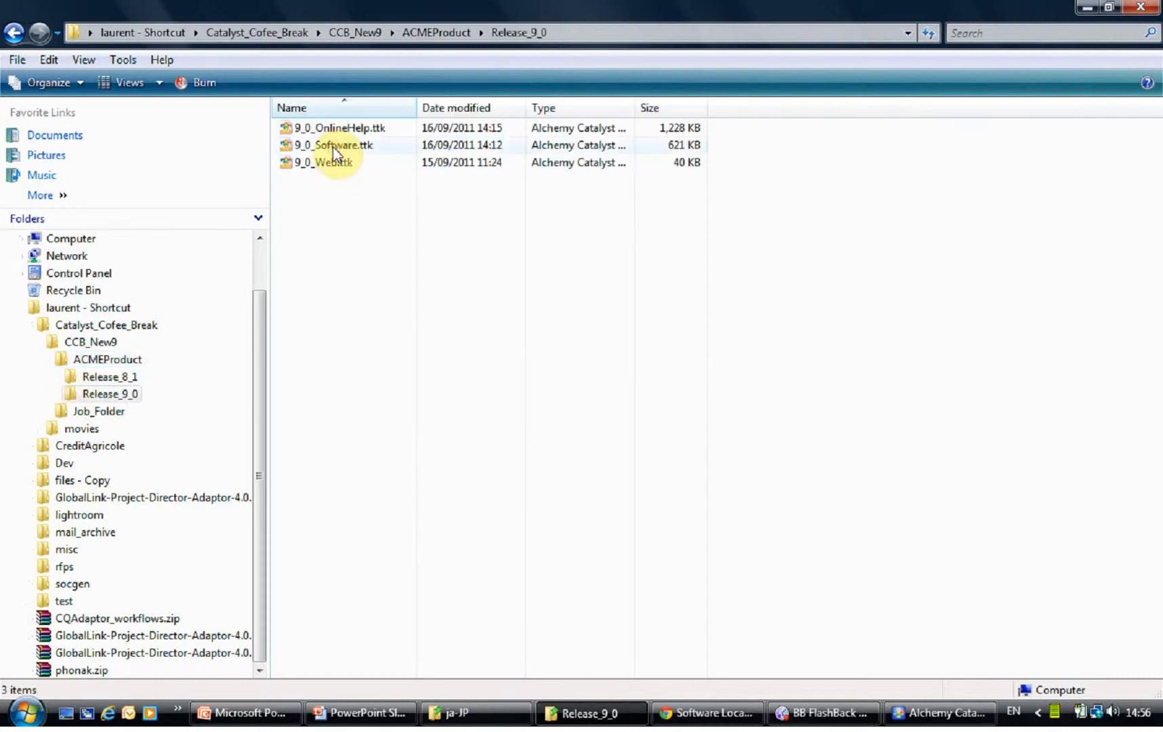
mouse_move(326, 166)
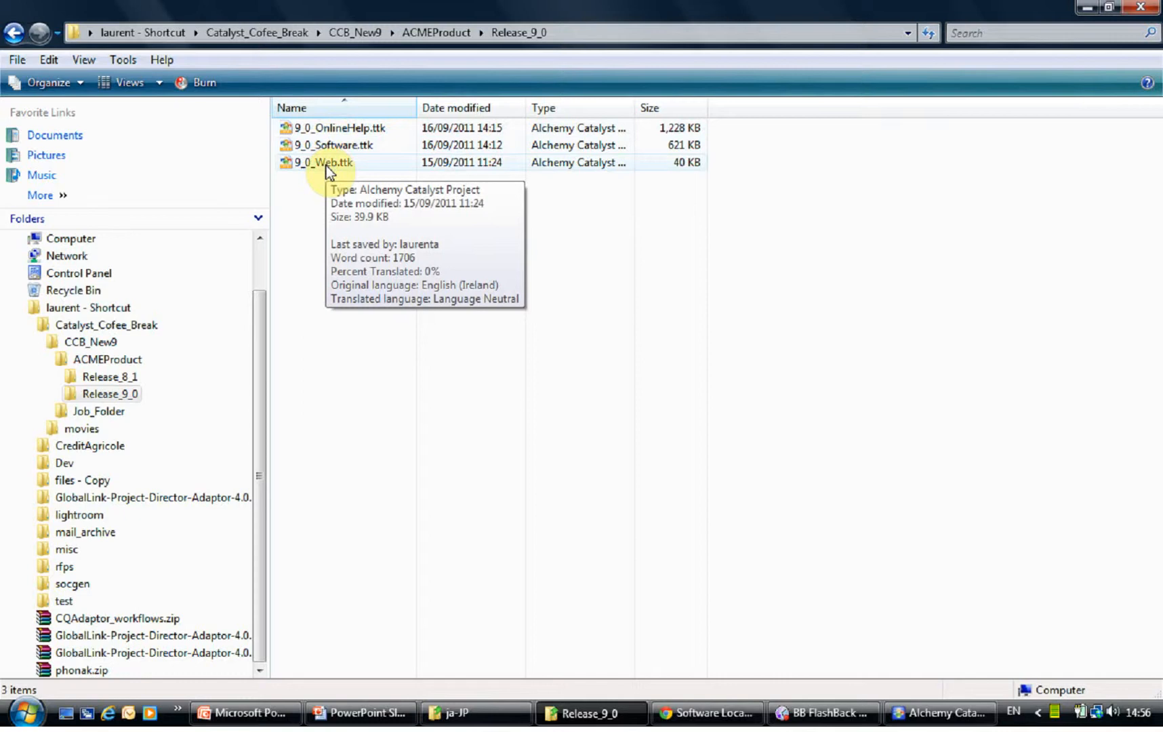
left_click(112, 377)
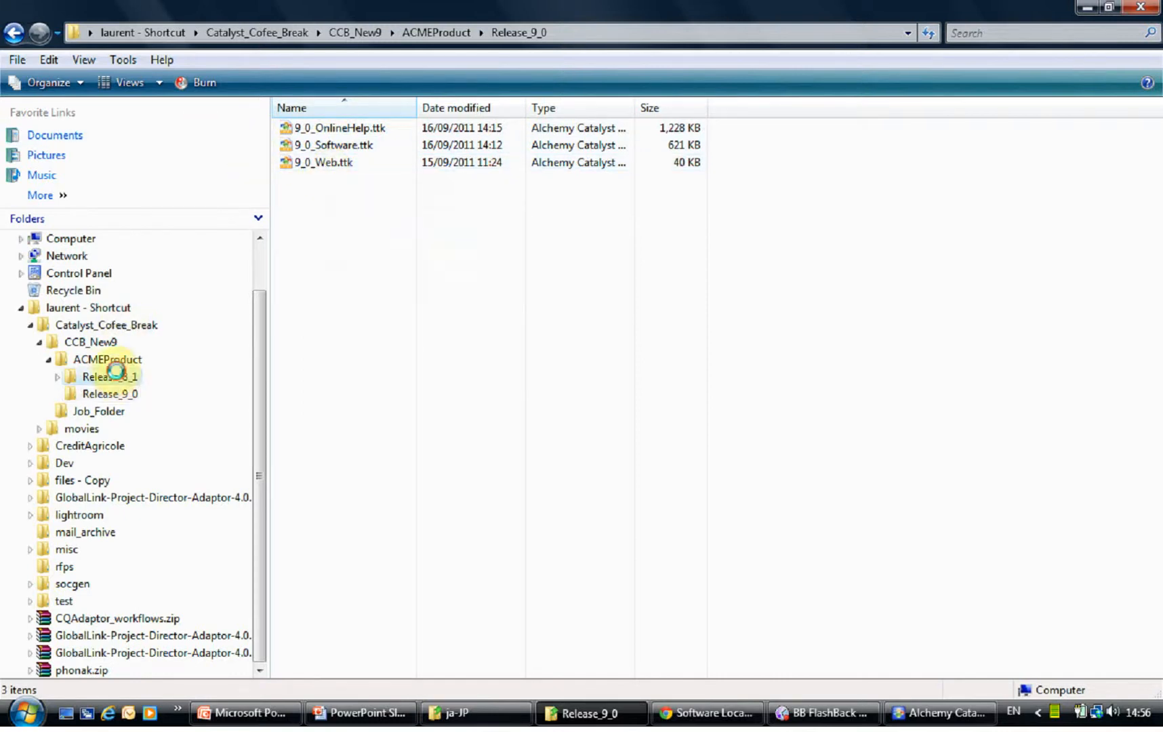
mouse_move(287, 344)
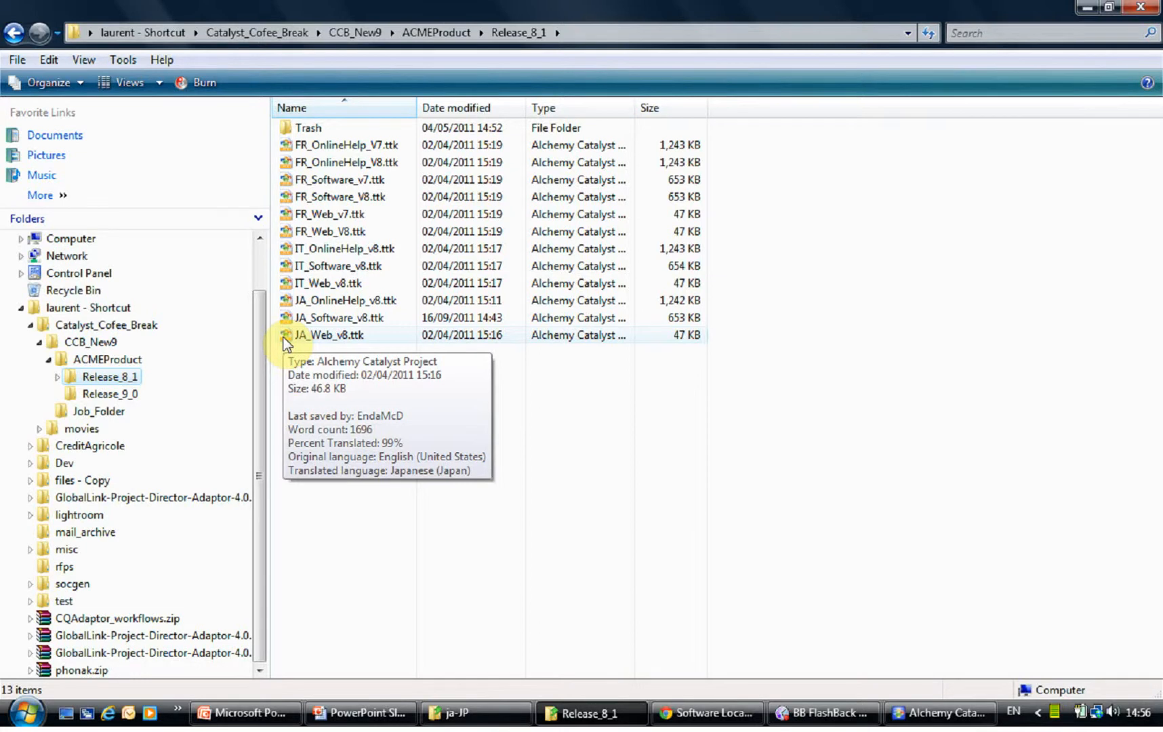
mouse_move(346, 232)
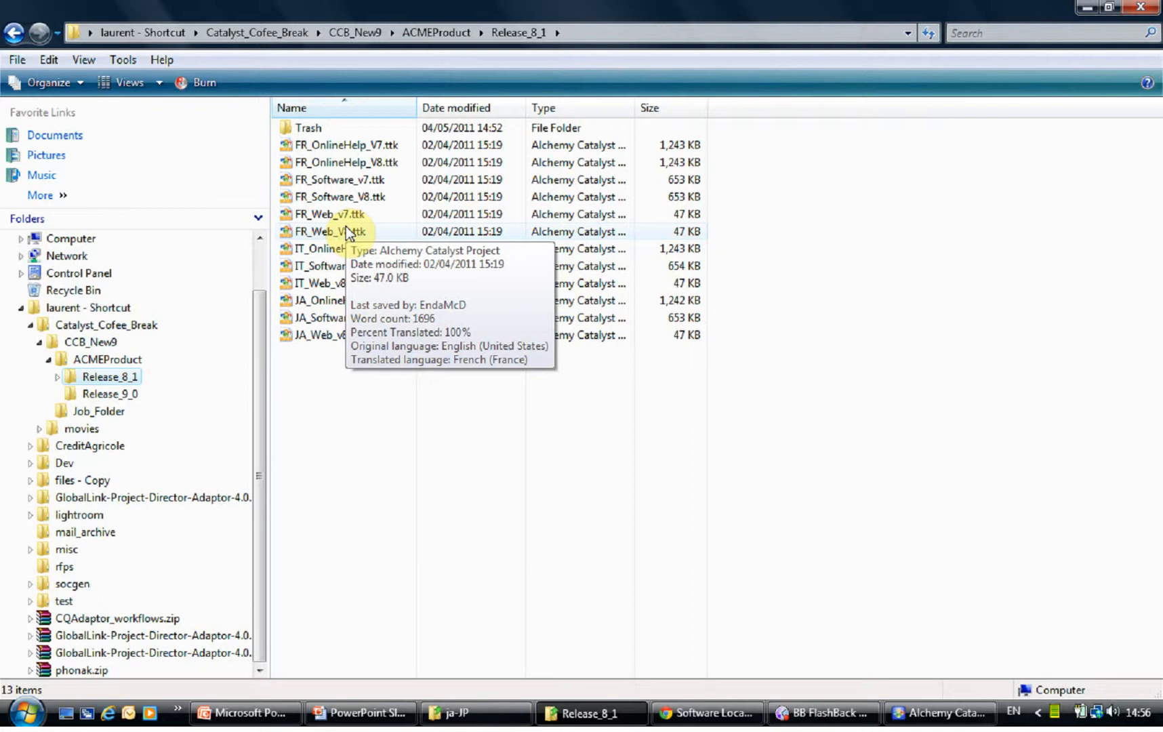
- Locate ACME_Product_TM.tm in the ACMEProduct folder and view the contents of Job_Folder
left_click(94, 361)
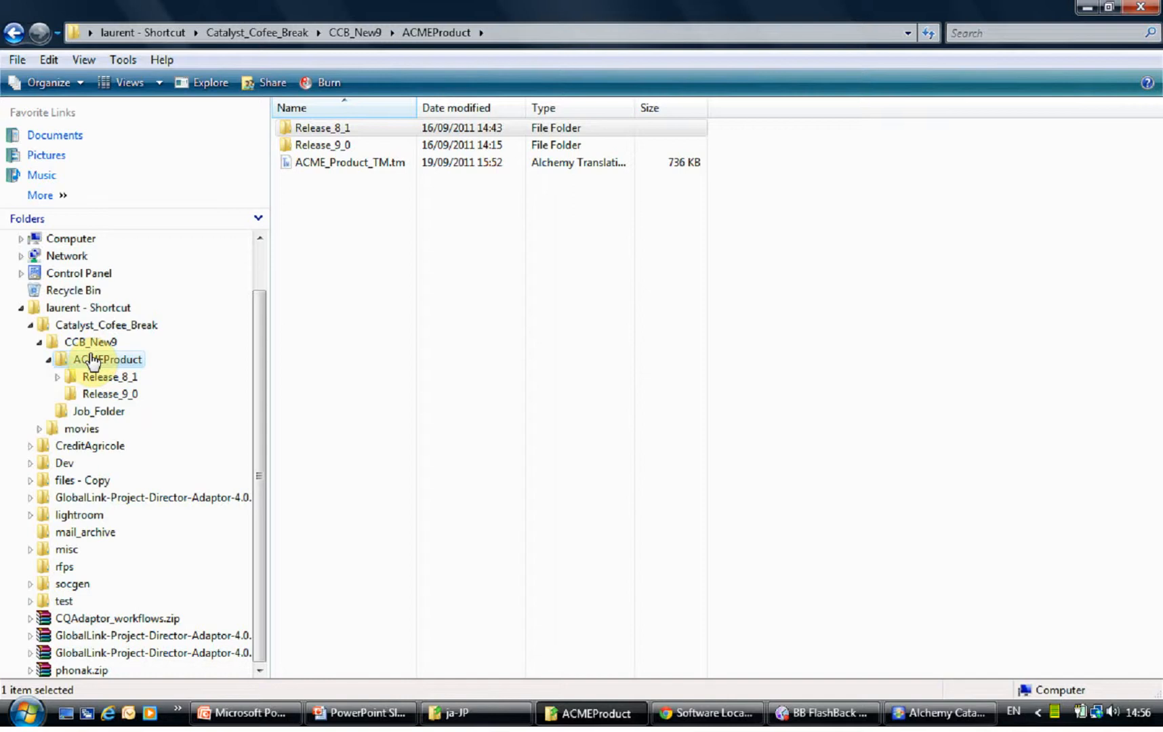
left_click(372, 162)
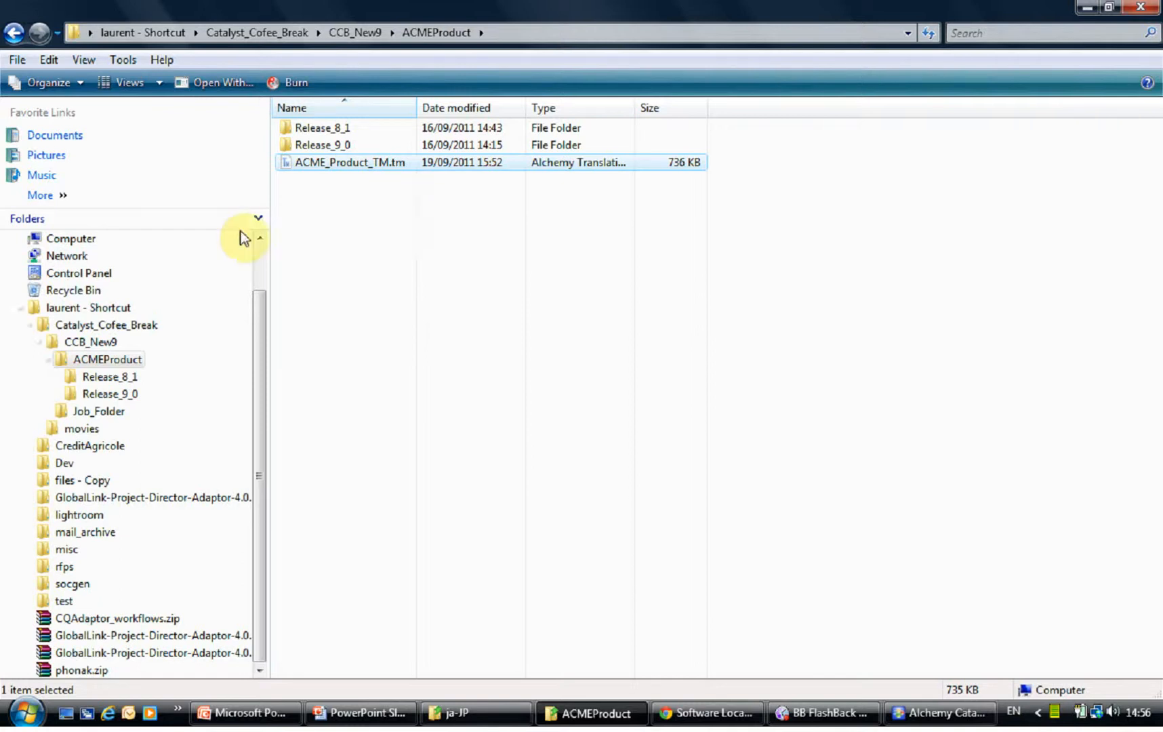
left_click(99, 411)
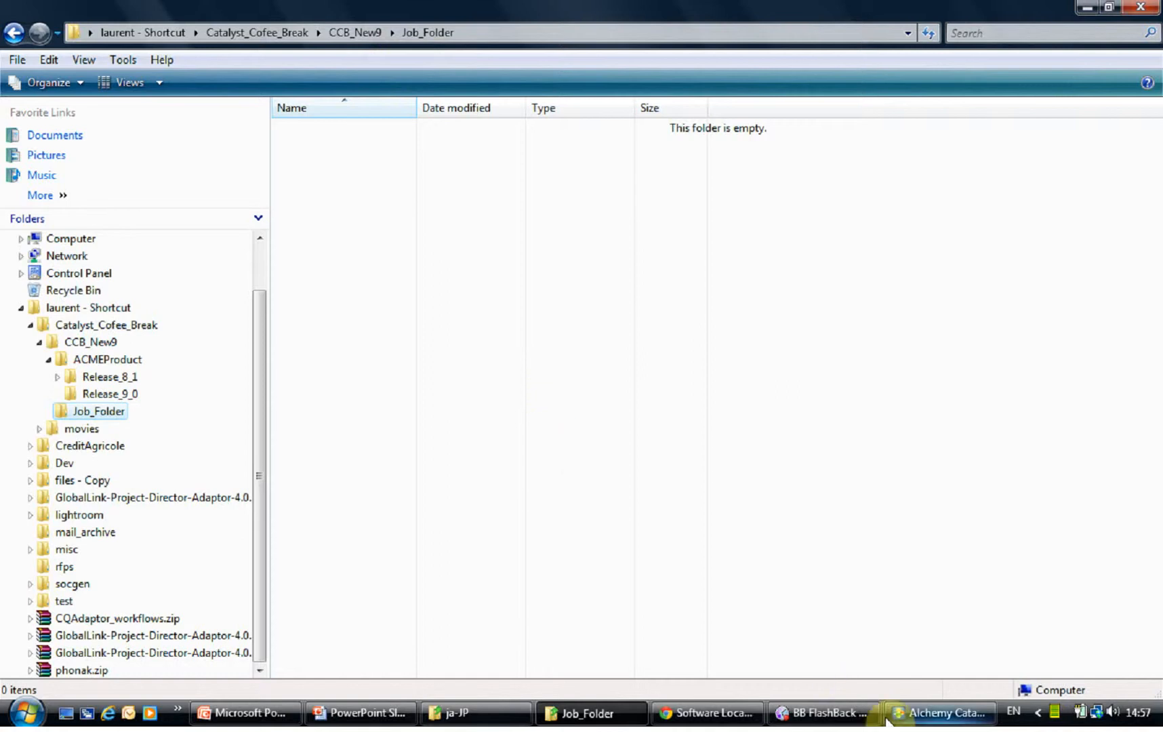
- Switch to Alchemy Catalyst, reduce its window from full screen and reposition it over the file browser
mouse_move(913, 722)
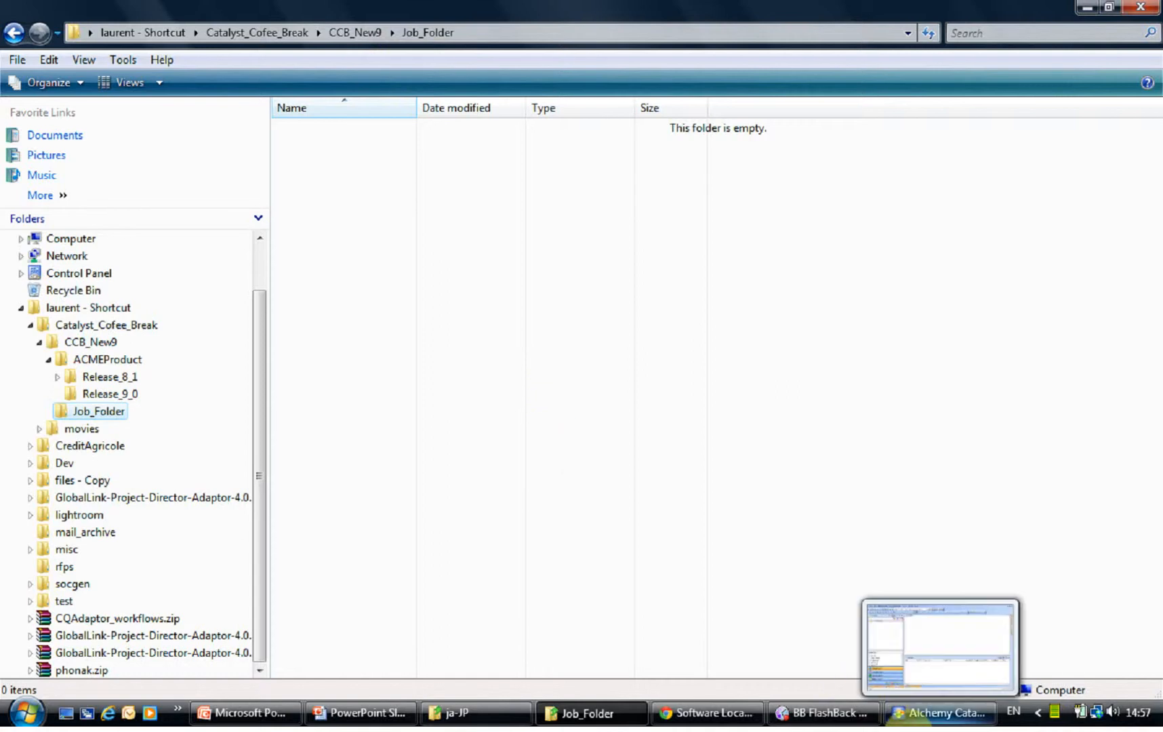
left_click(915, 722)
double_click(803, 2)
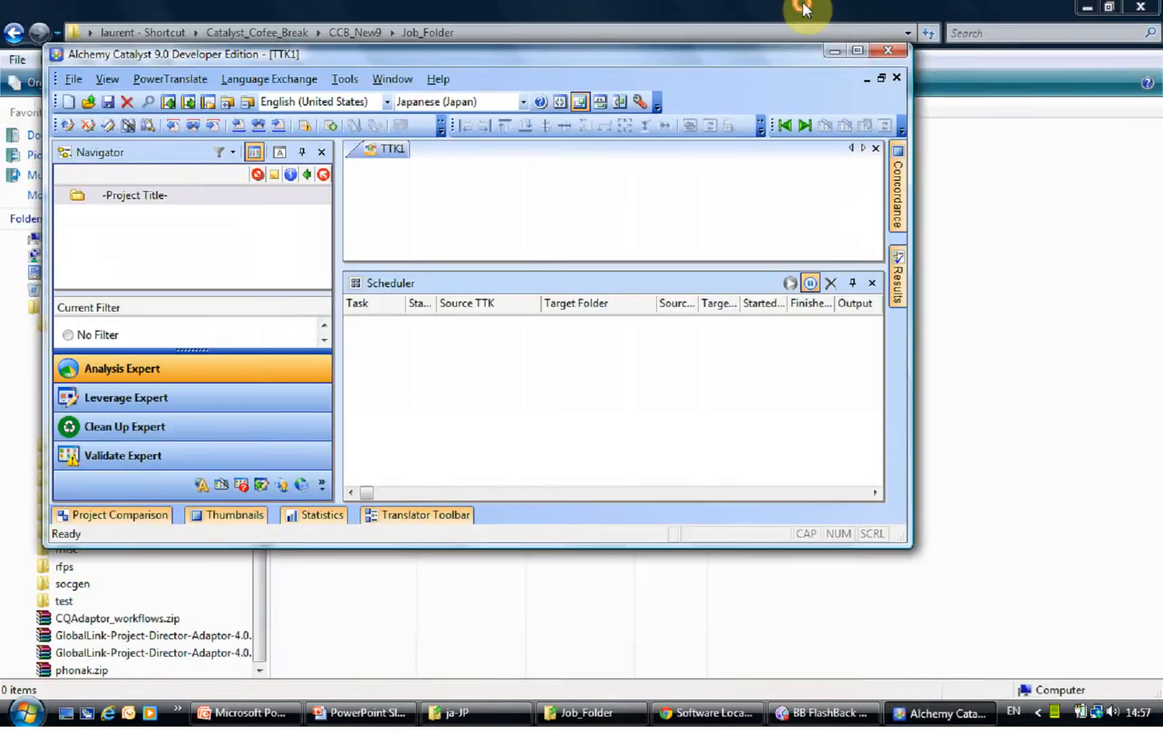
left_click_drag(633, 59, 758, 154)
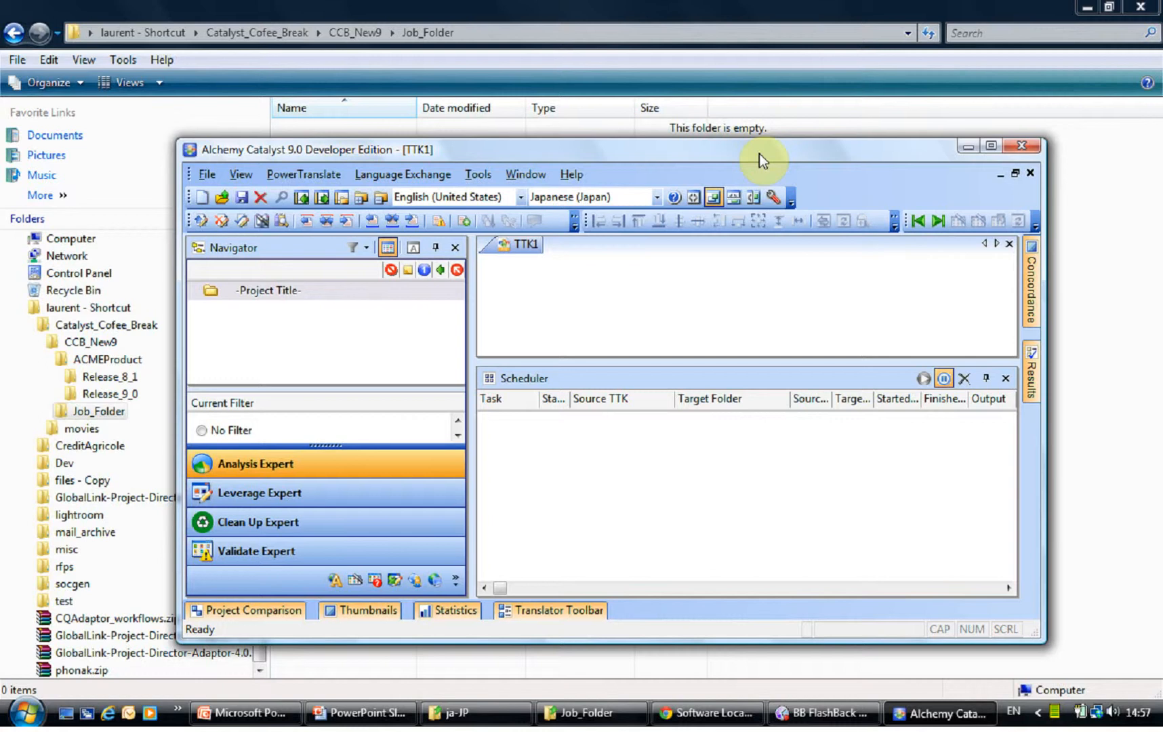
- Start a TM Analysis (Scheduler) in Analysis Expert and begin a new job file named Demo_Tier1
left_click(308, 465)
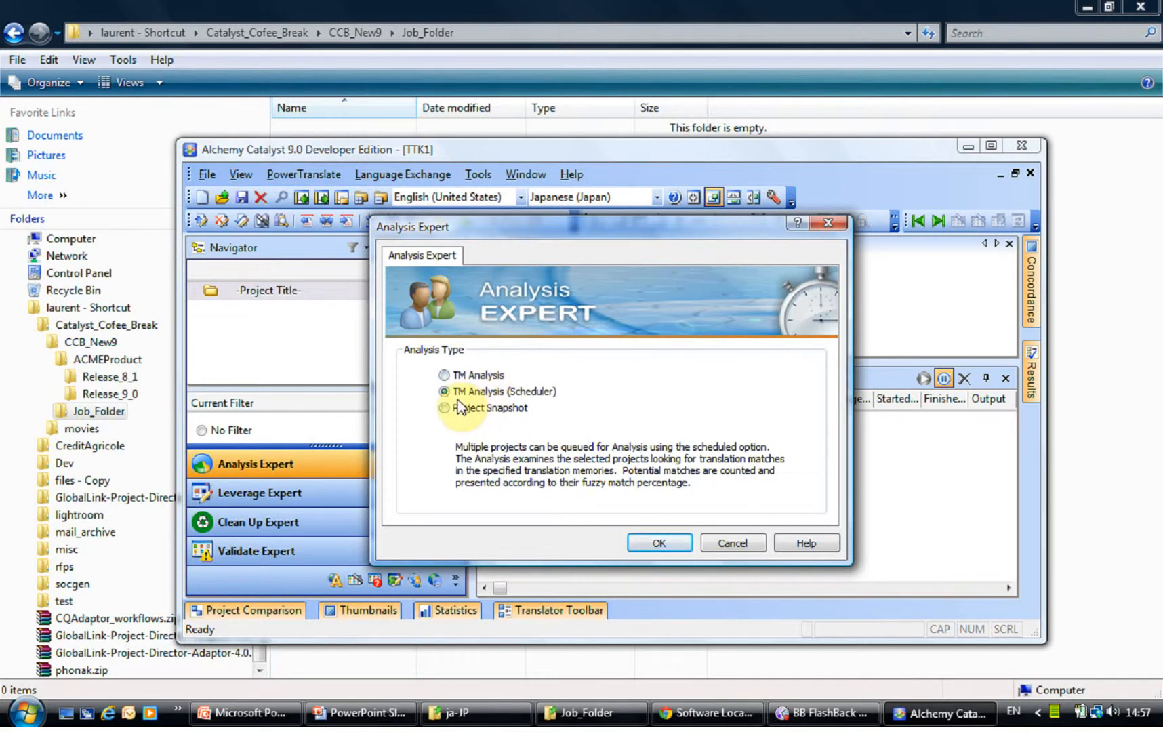
left_click(681, 540)
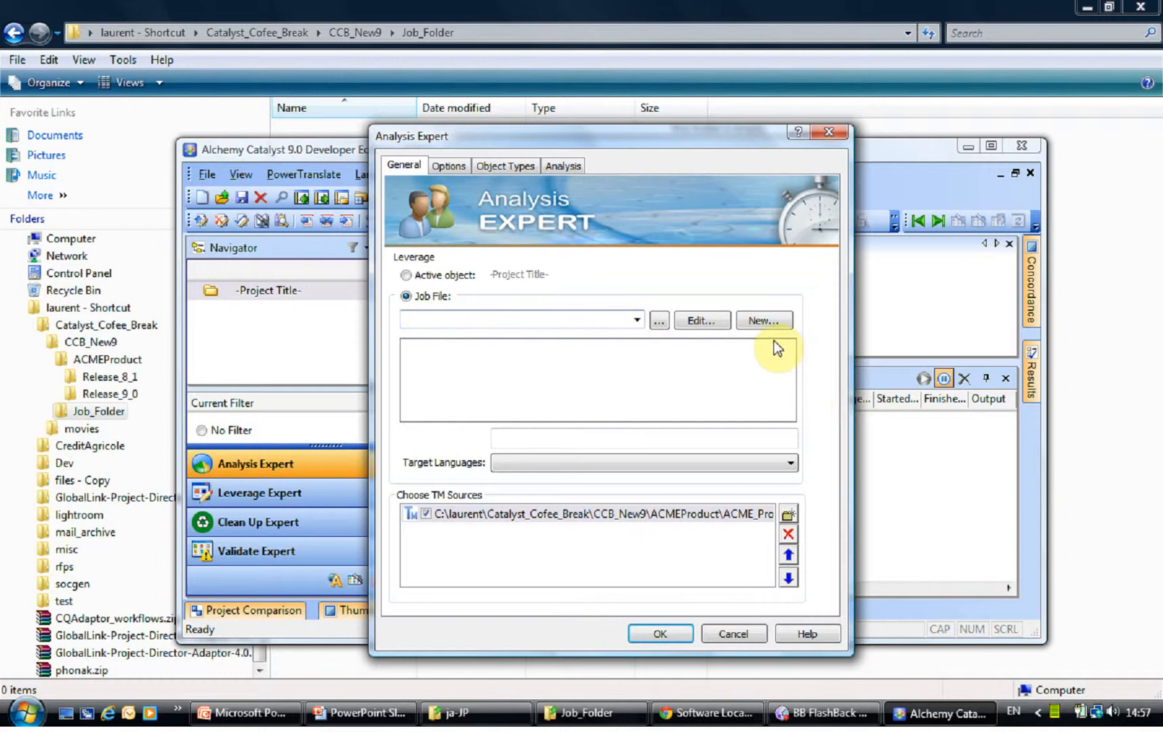
left_click(766, 320)
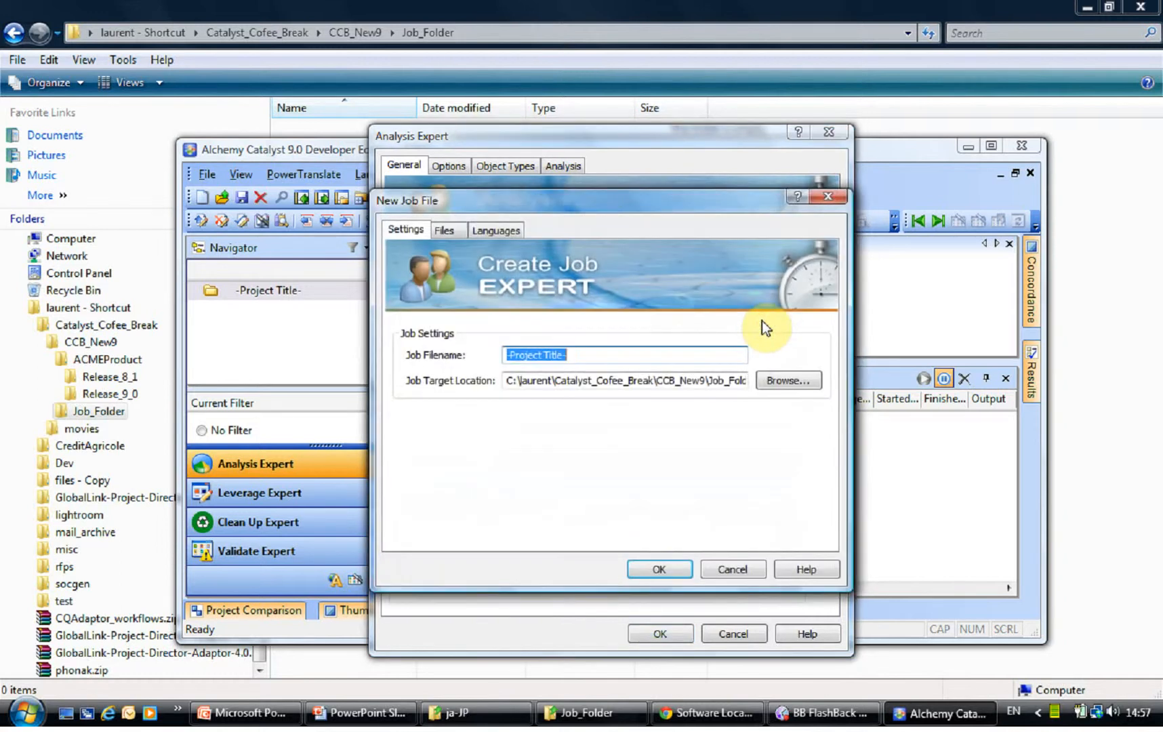
type("Demo_T")
type("est_")
key("BackSpace")
key("BackSpace")
key("BackSpace")
key("BackSpace")
type("ier1")
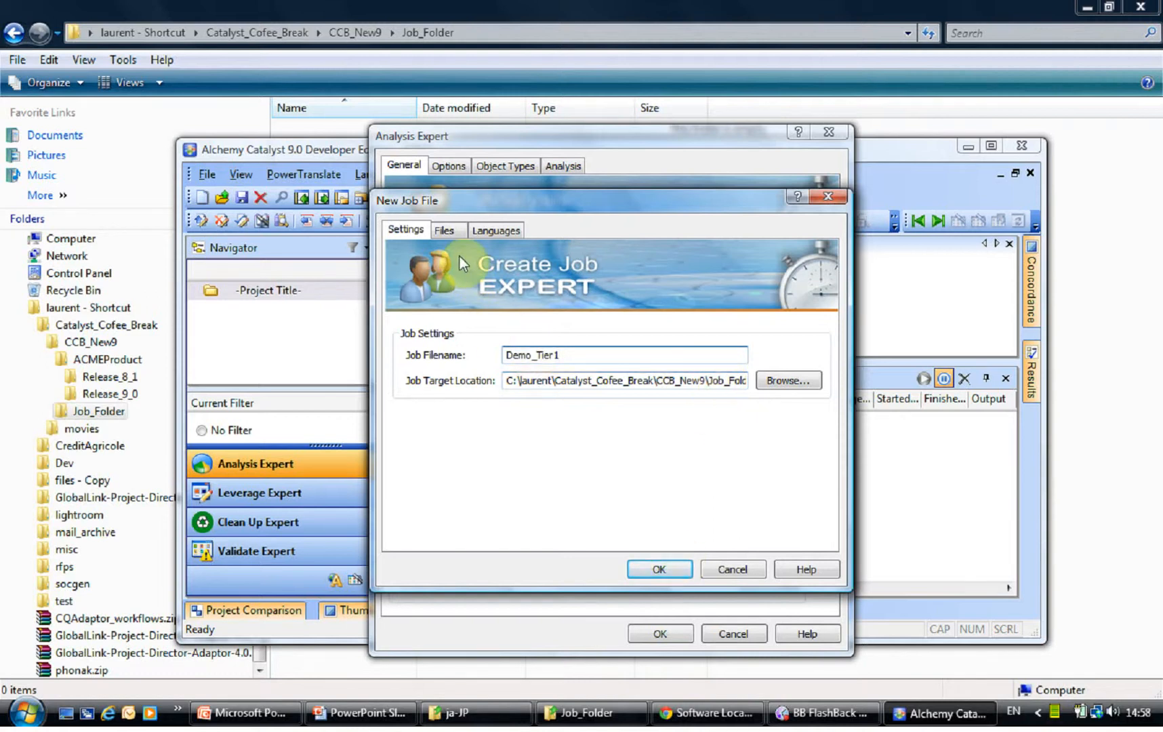
- Add 9_0_OnlineHelp.ttk, 9_0_Software.ttk and 9_0_Web.ttk from Release_9_0 as the job's source project files
left_click(444, 230)
left_click(779, 357)
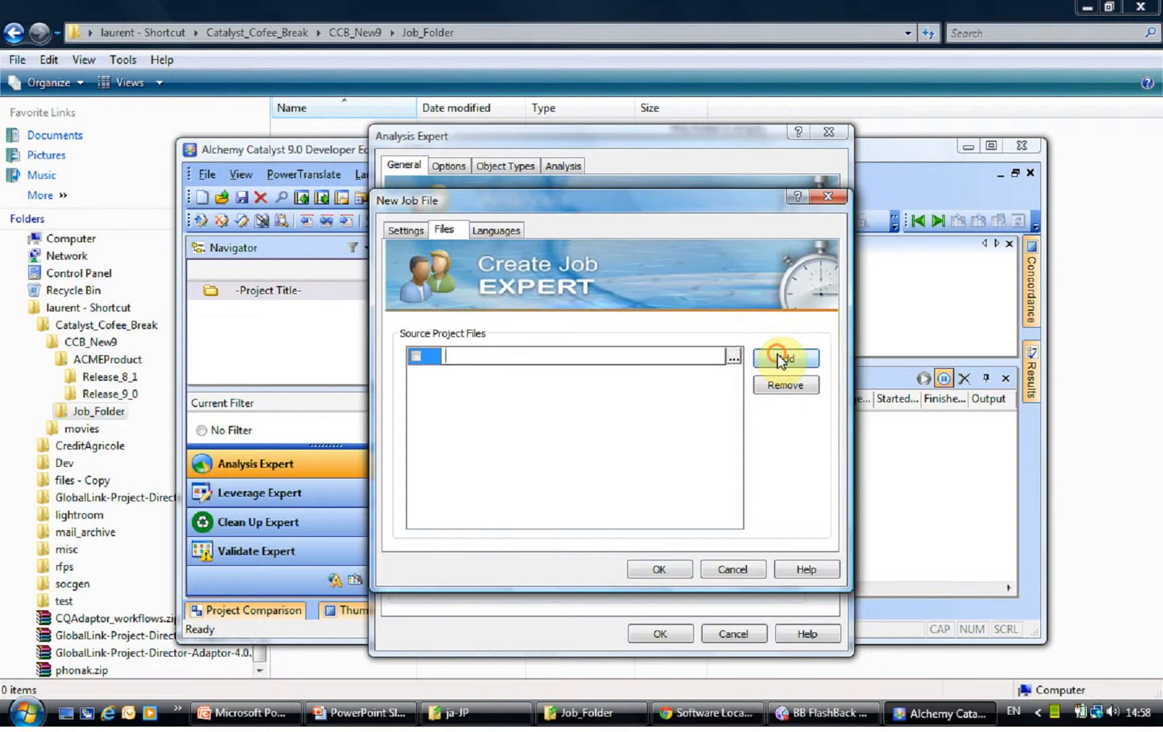
left_click(734, 358)
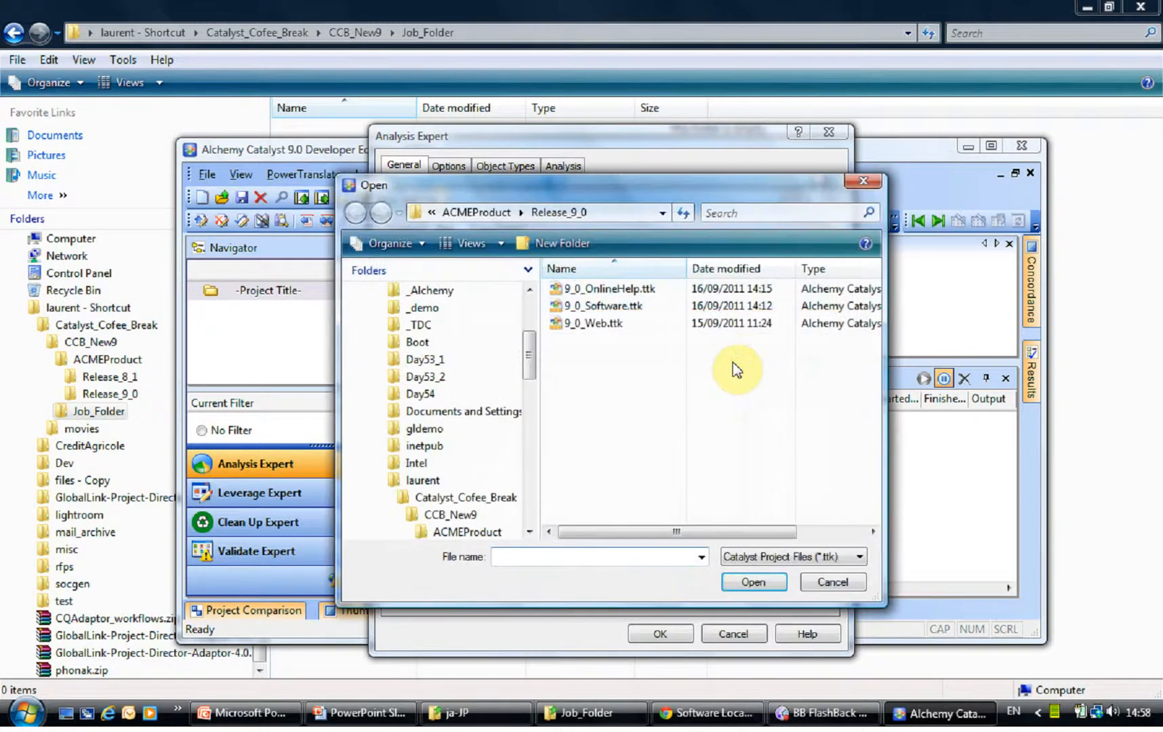
left_click(623, 294)
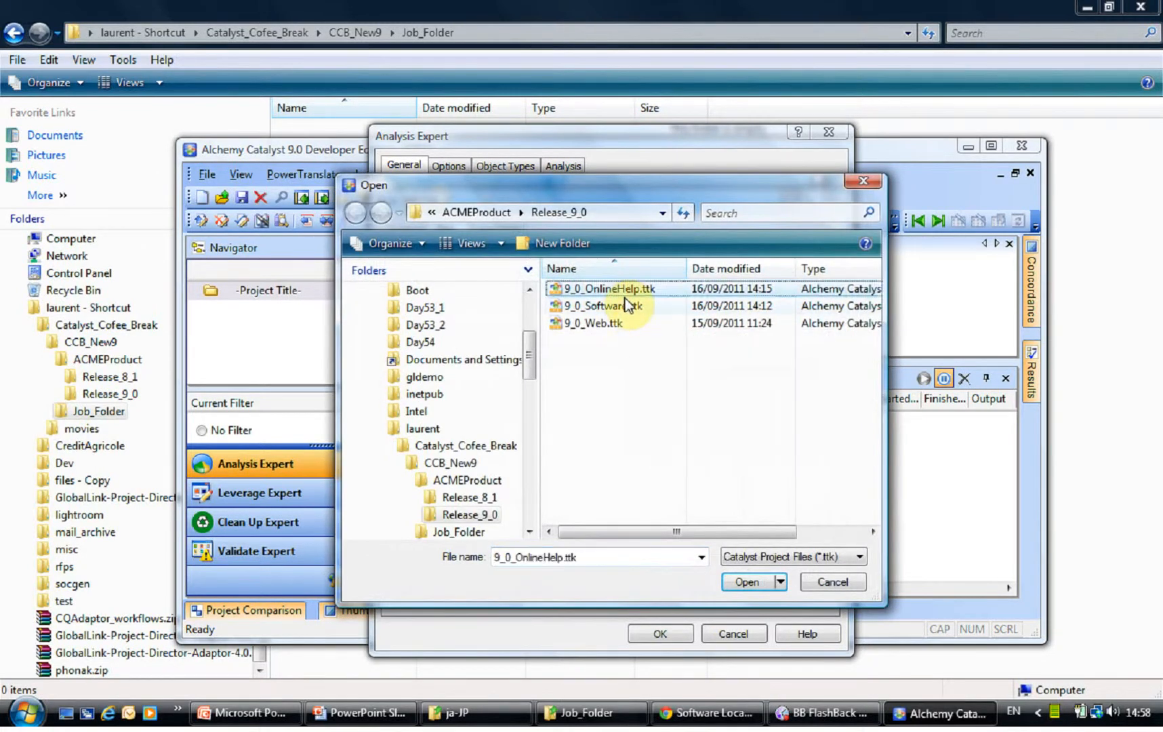
key("shift+Down")
key("shift+Down")
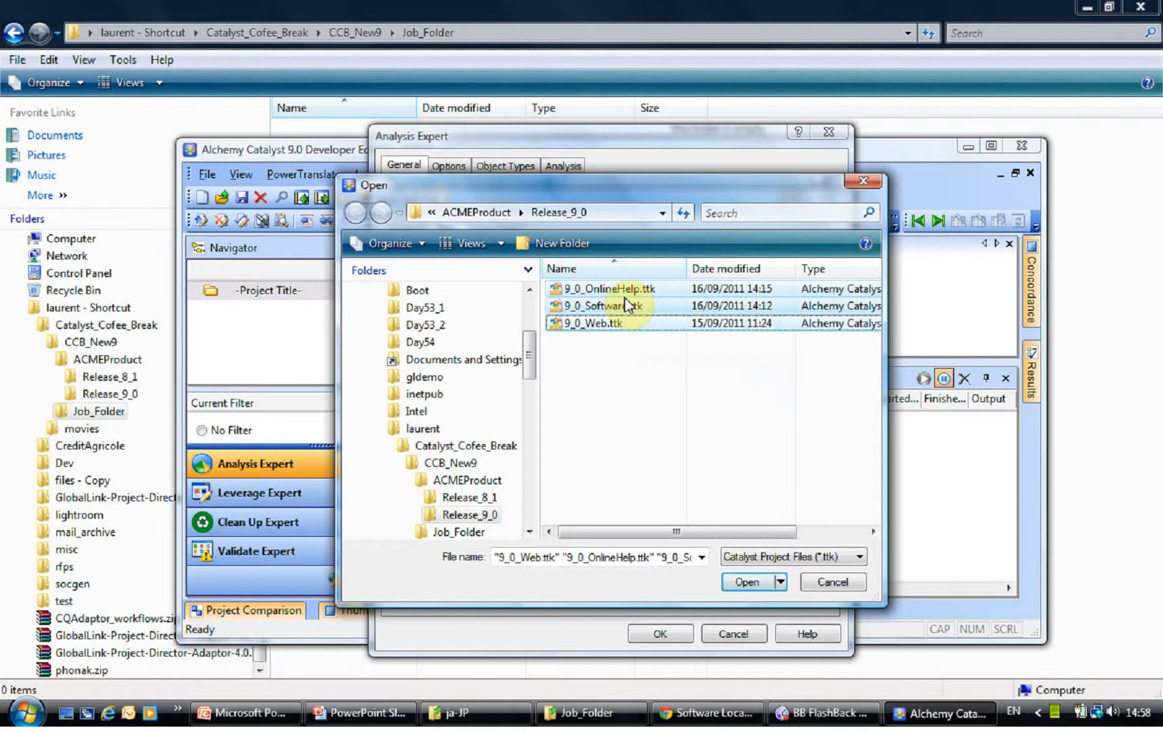
left_click(725, 581)
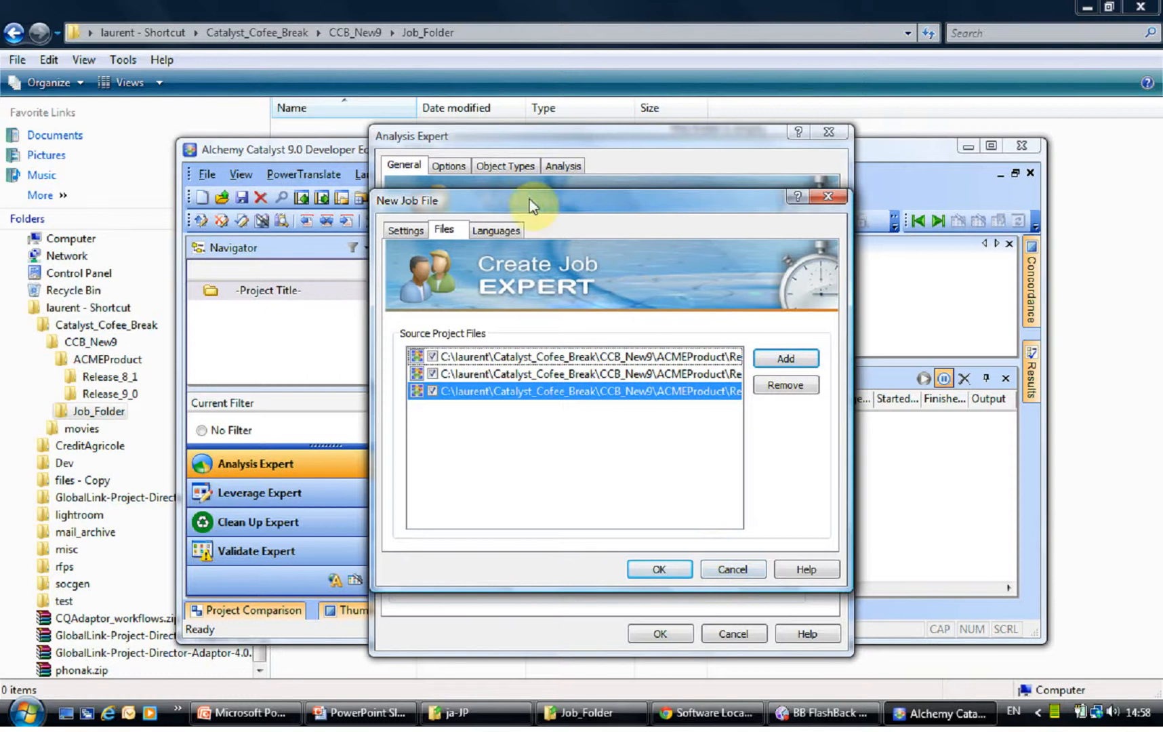
- Add French (France) to the job's selected target languages
left_click(494, 231)
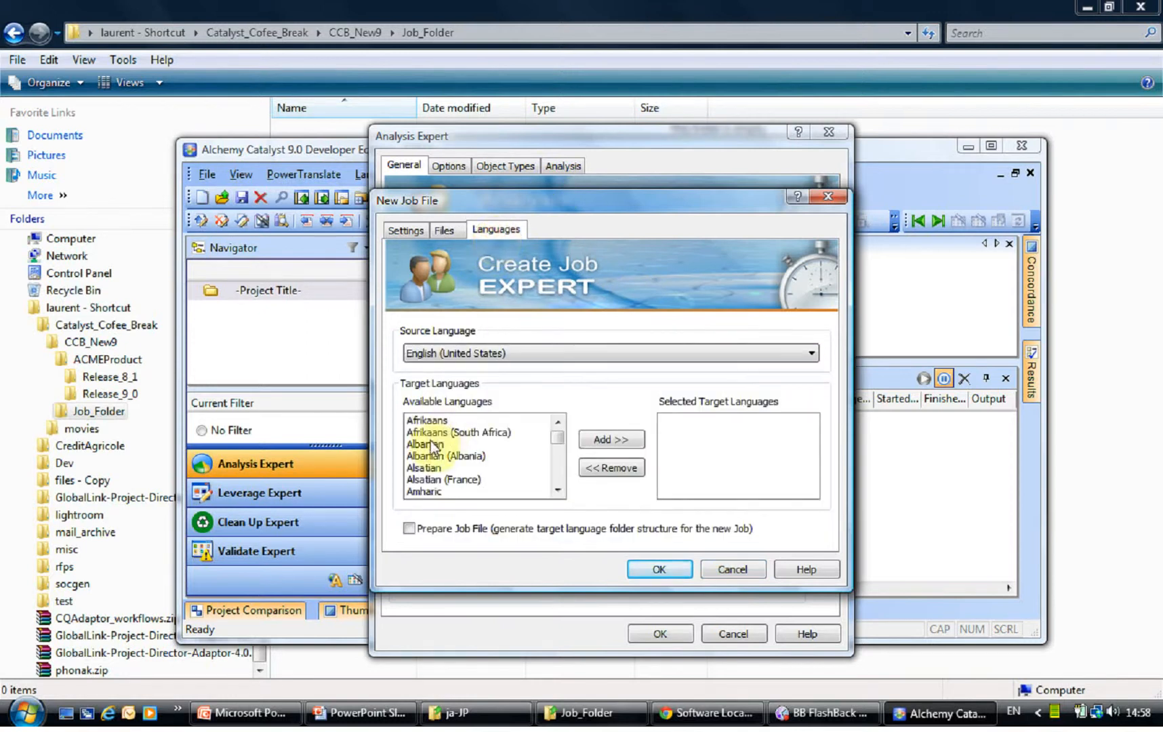
left_click(475, 447)
key("f")
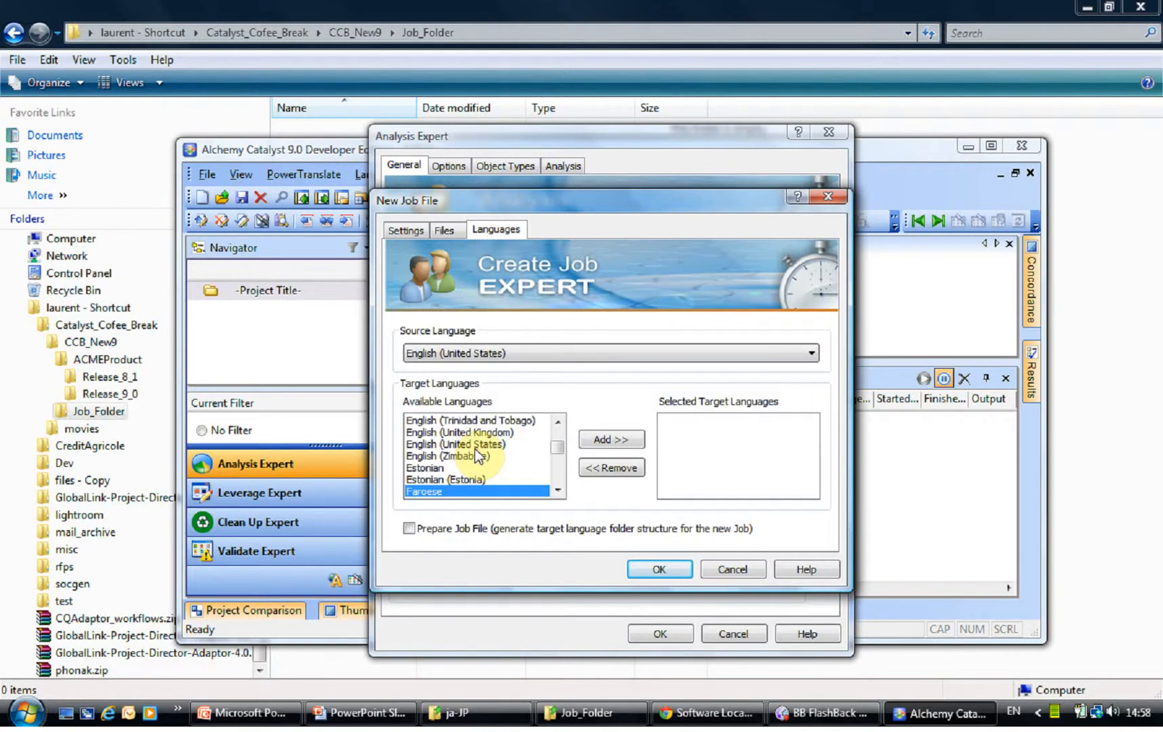
left_click(555, 474)
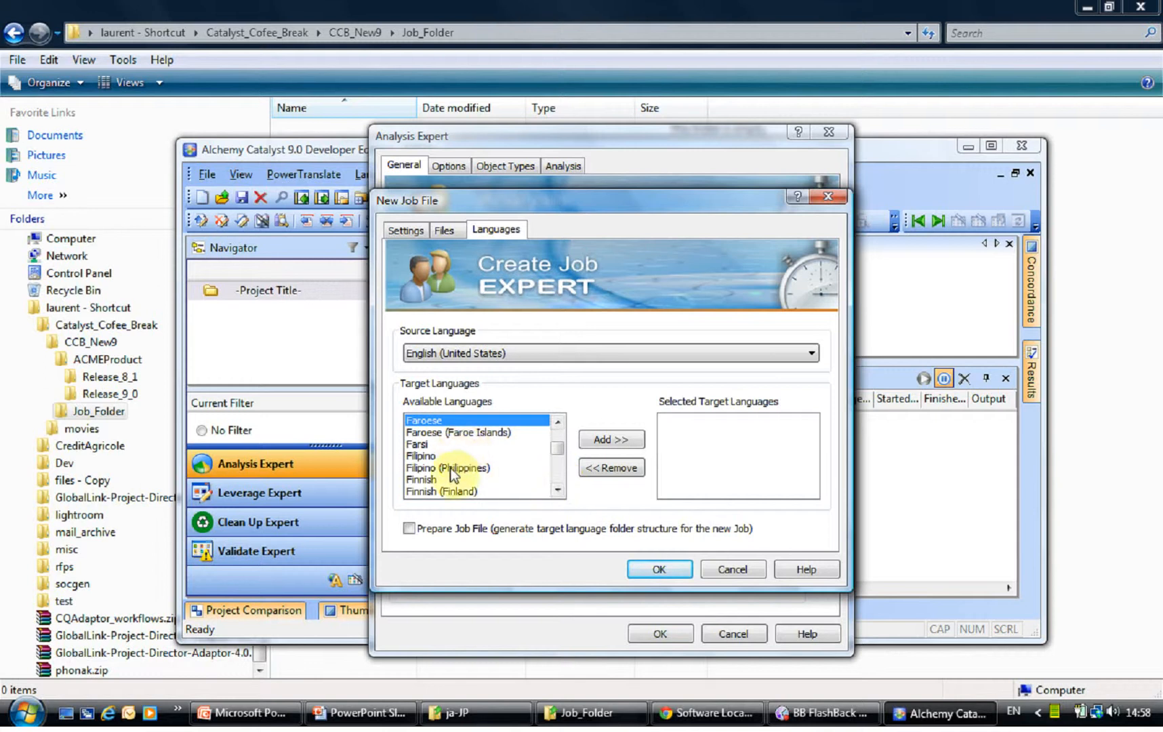
left_click(555, 474)
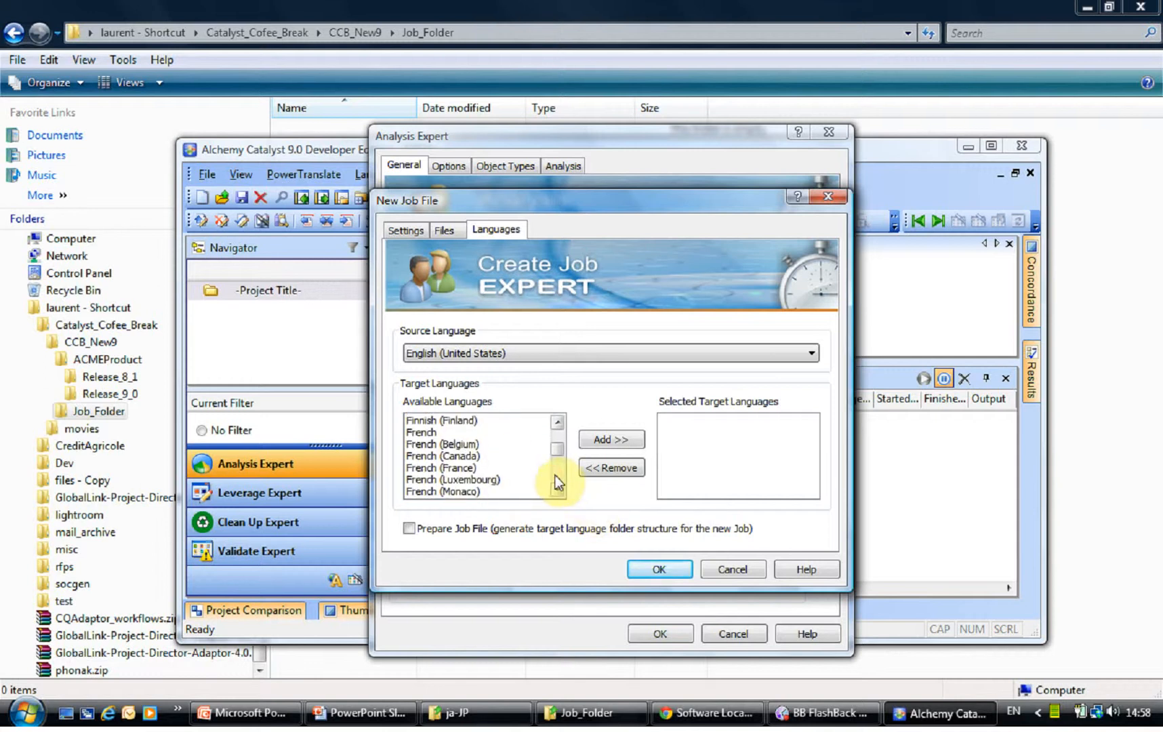
left_click(482, 468)
left_click(621, 444)
- Add Italian (Italy) to the job's selected target languages
left_click(474, 435)
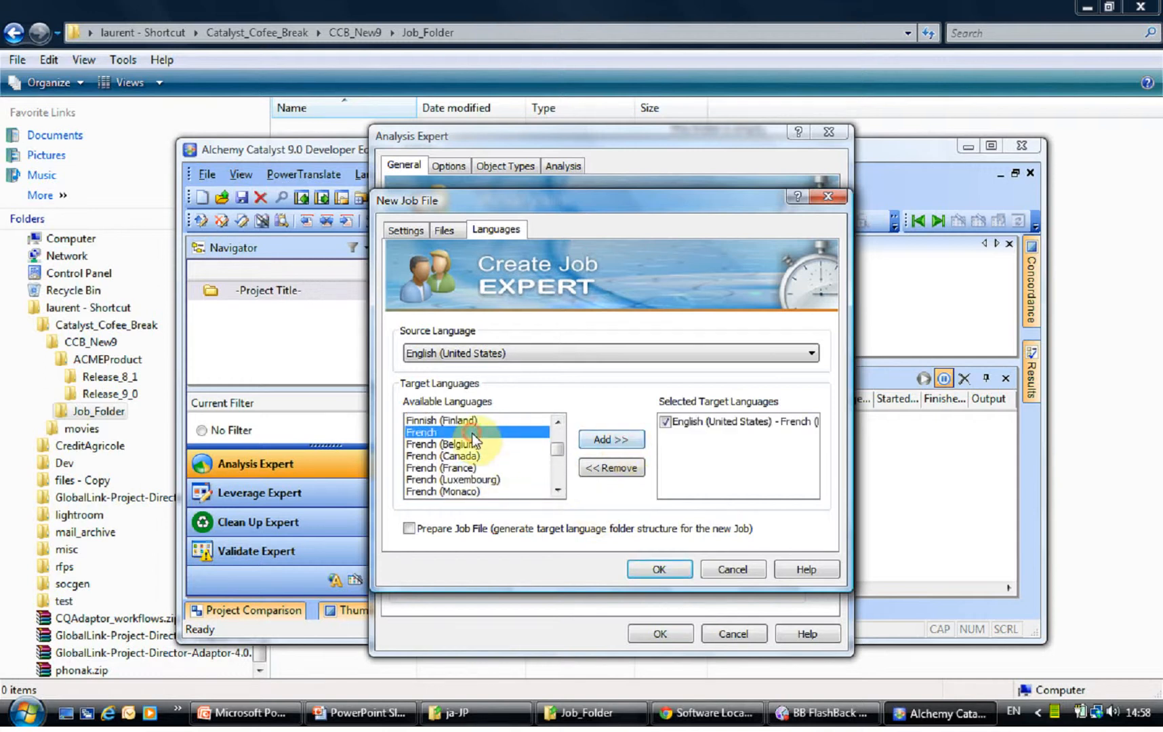
key("i")
left_click(555, 470)
left_click(556, 478)
left_click(556, 478)
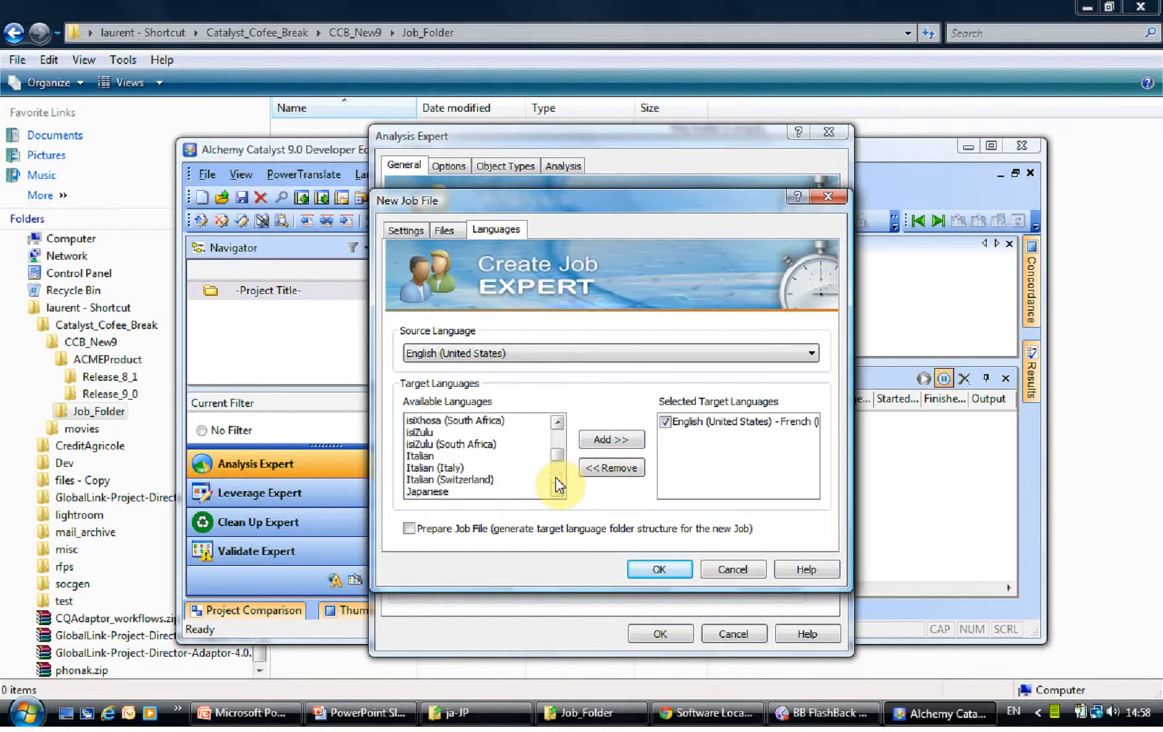
left_click(510, 472)
double_click(510, 470)
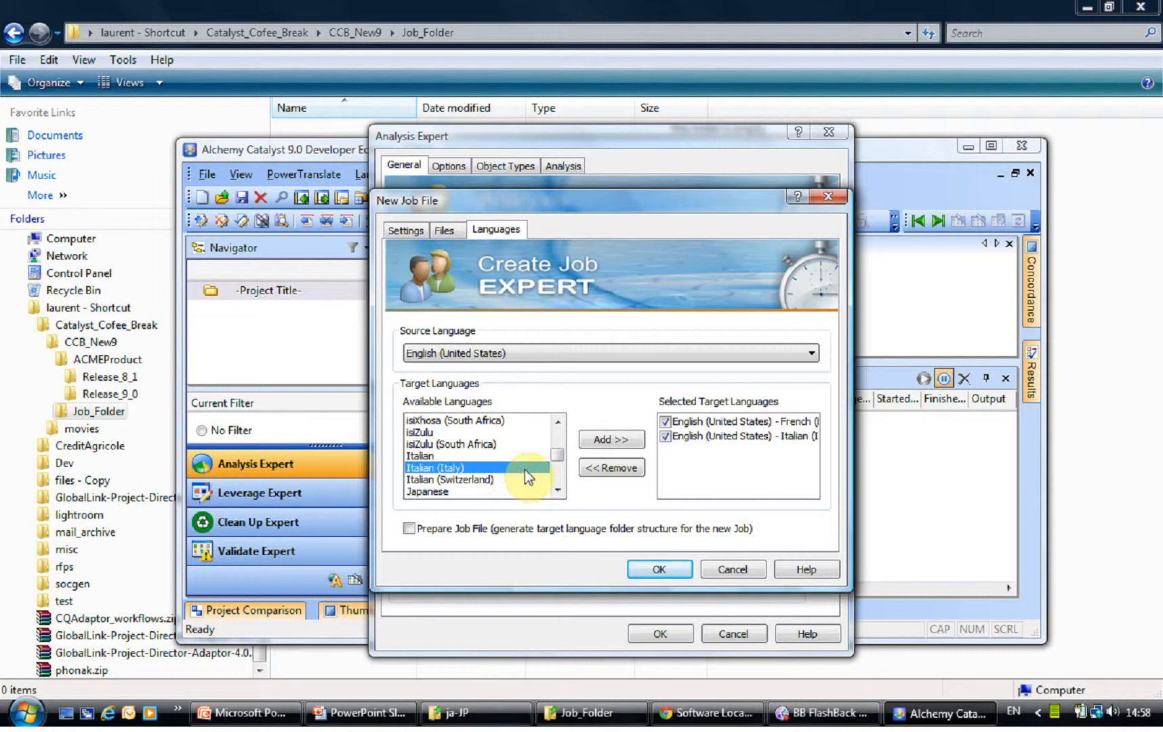
- Add Japanese (Japan) as a target language and create the job file
key("j")
key("Down")
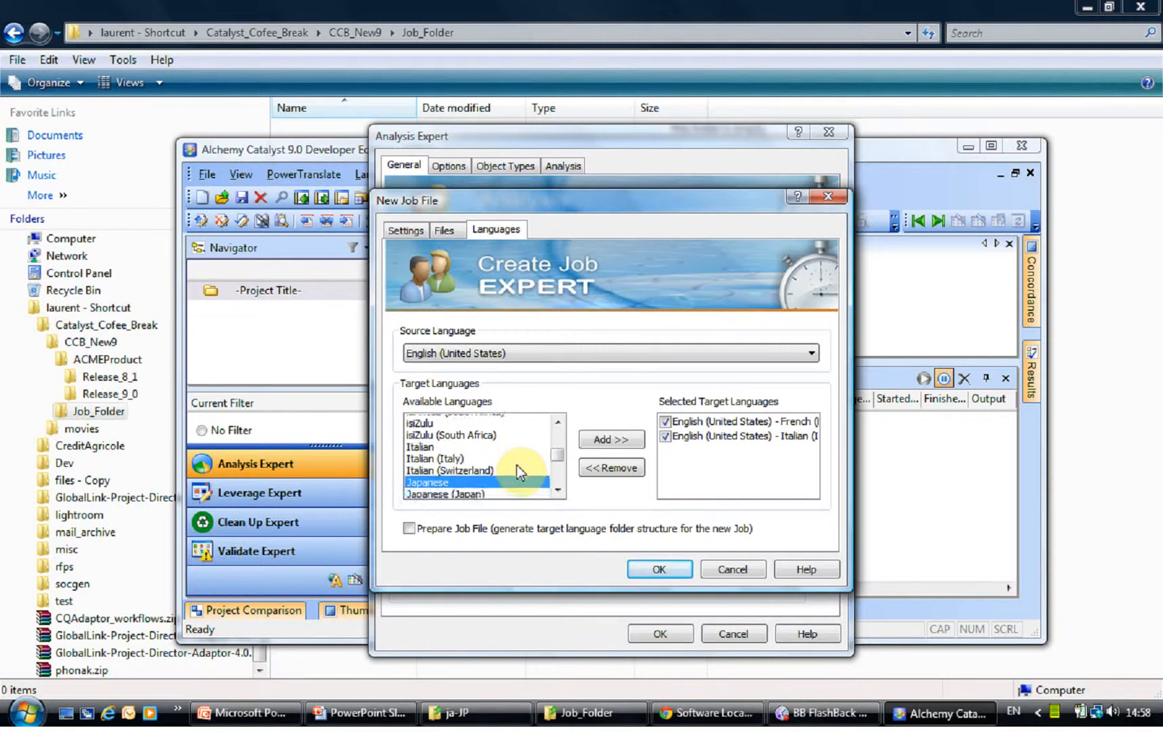
double_click(519, 489)
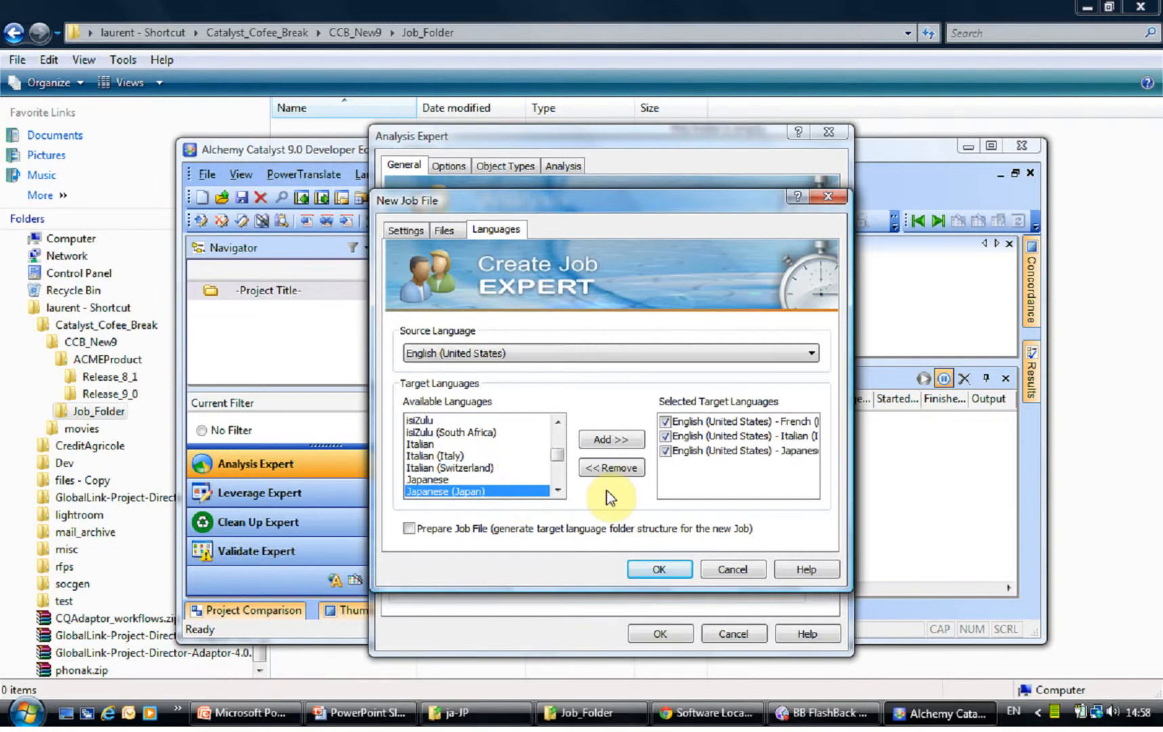
left_click(647, 568)
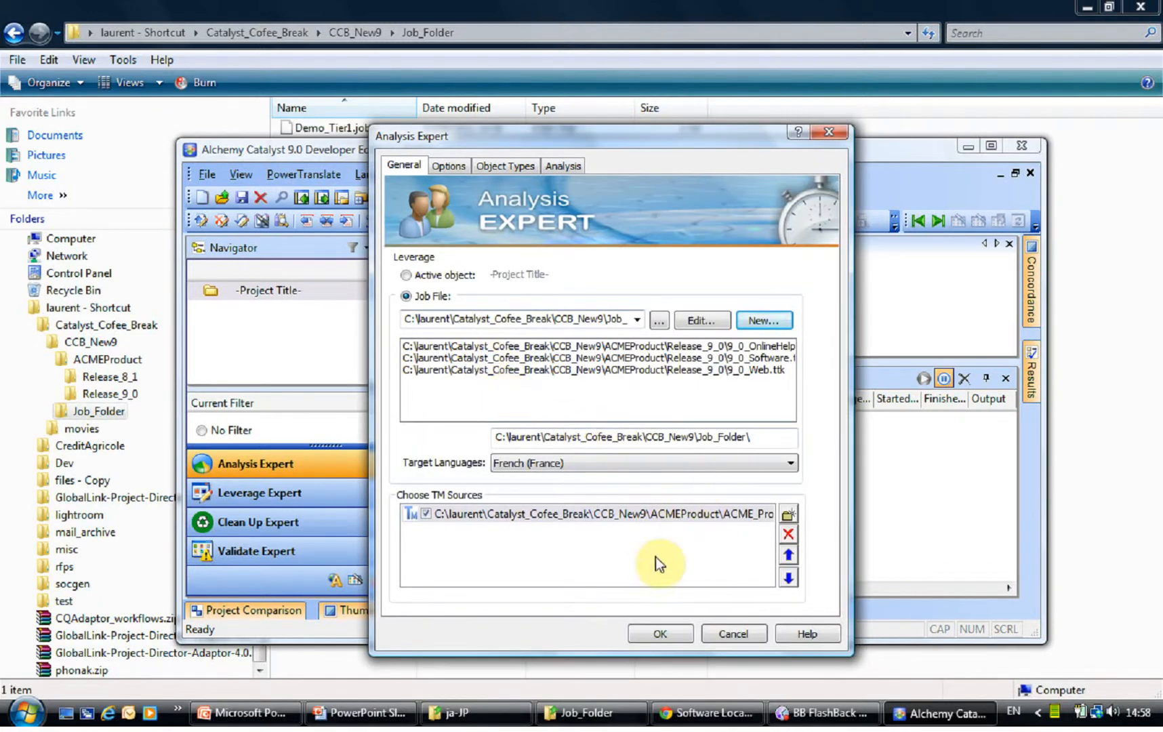
- Review the analysis's TM source, leverage options, included object types and report settings, returning to the general settings
left_click(724, 513)
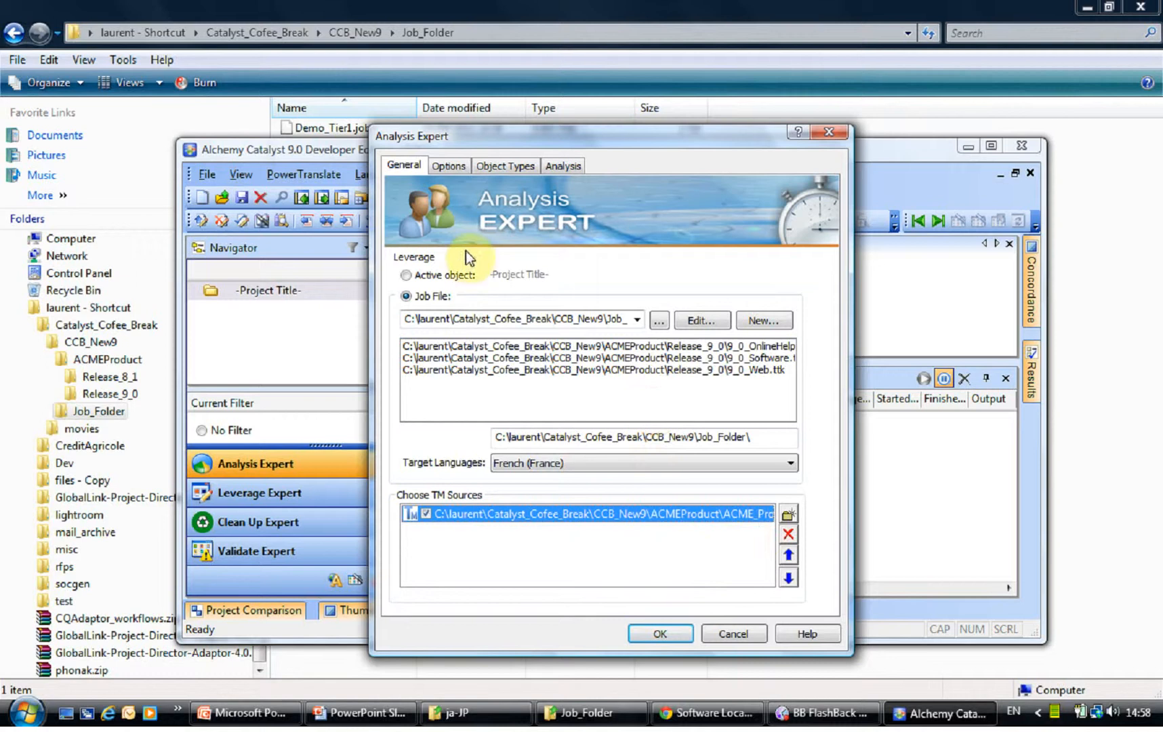
left_click(452, 166)
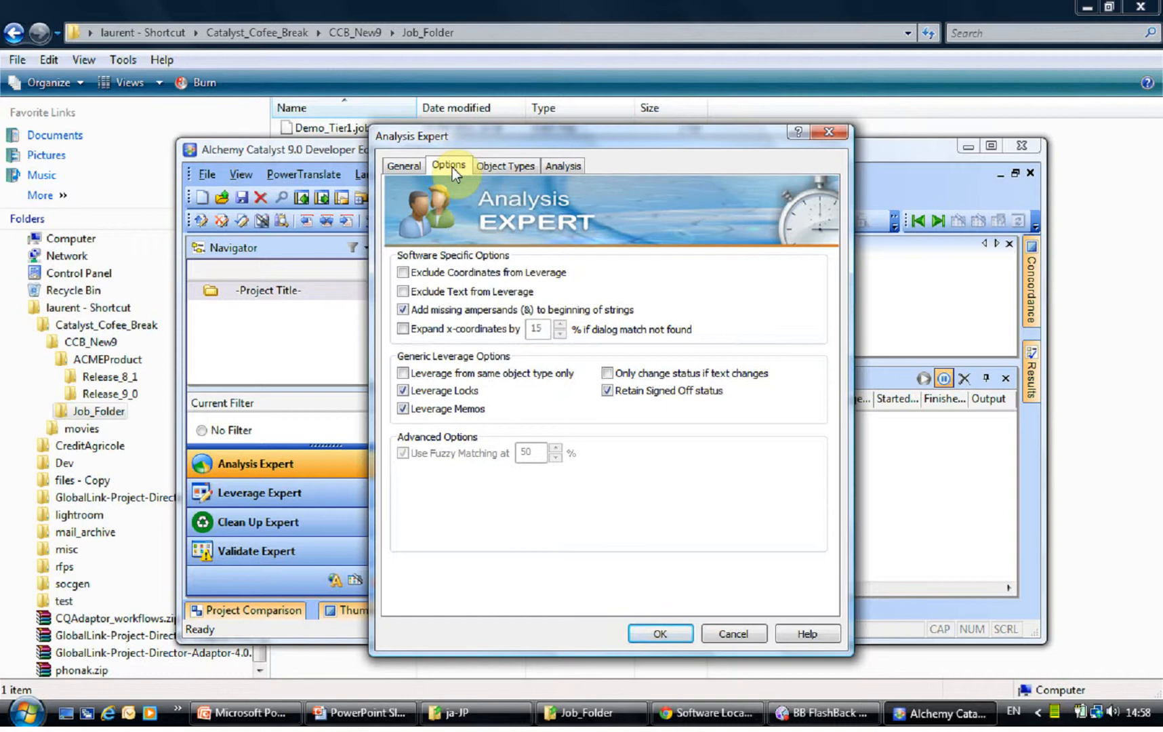
left_click(510, 164)
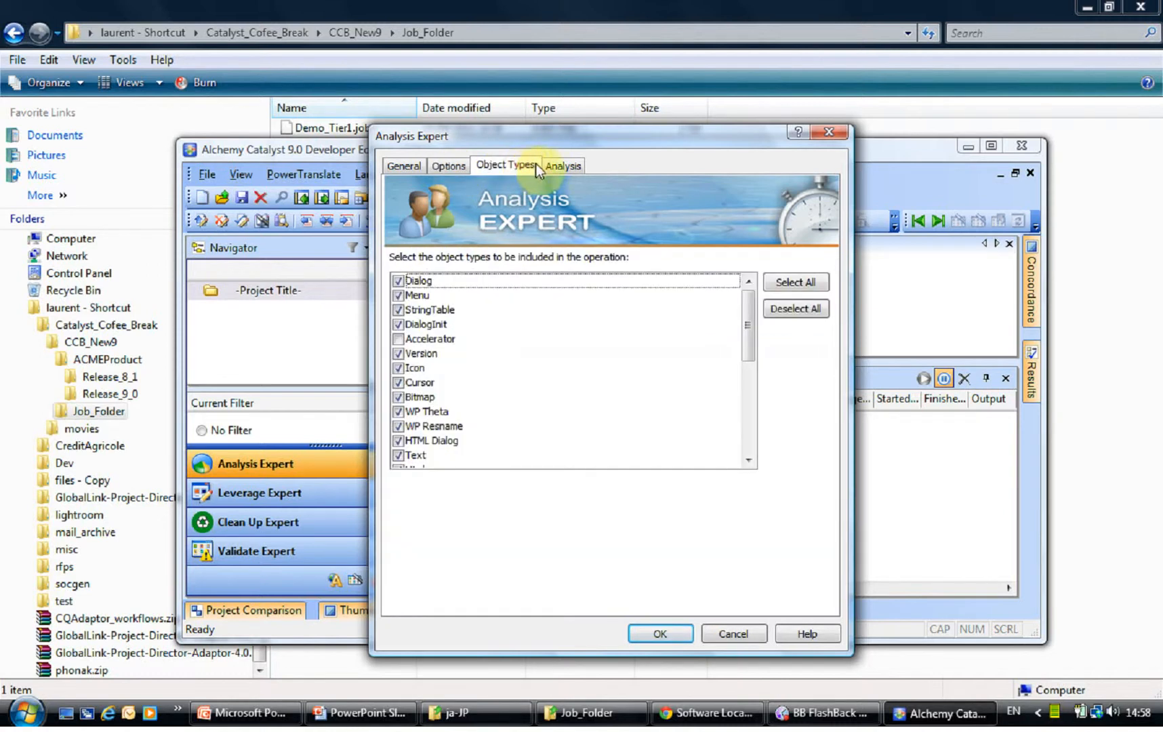
left_click(553, 166)
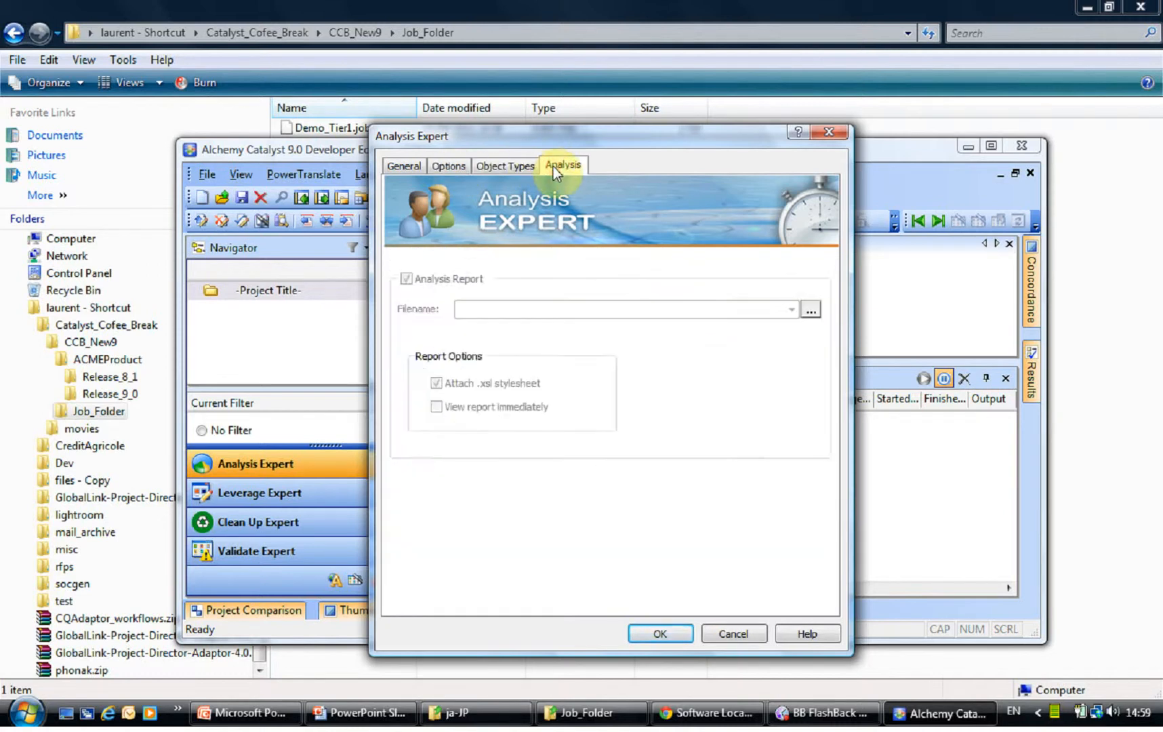
left_click(406, 167)
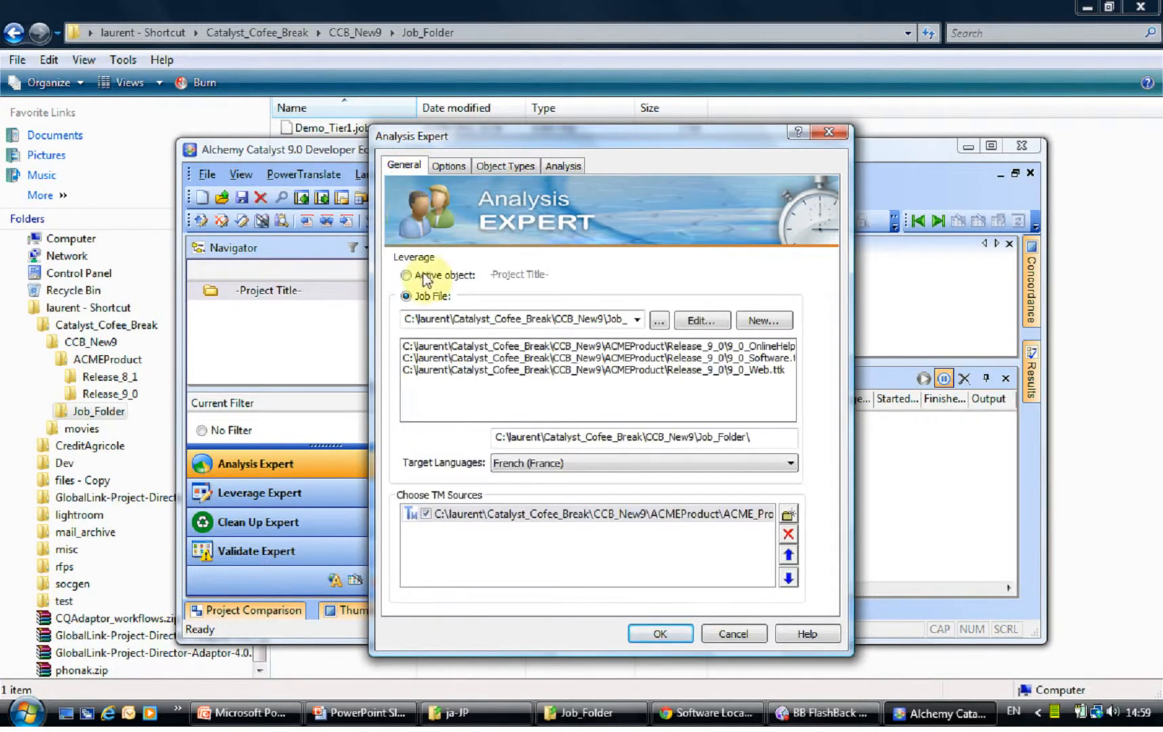
- Queue the configured TM analysis and load the Demo_Tier1.jobx job file into the Leverage Expert, checking its target languages
left_click(673, 636)
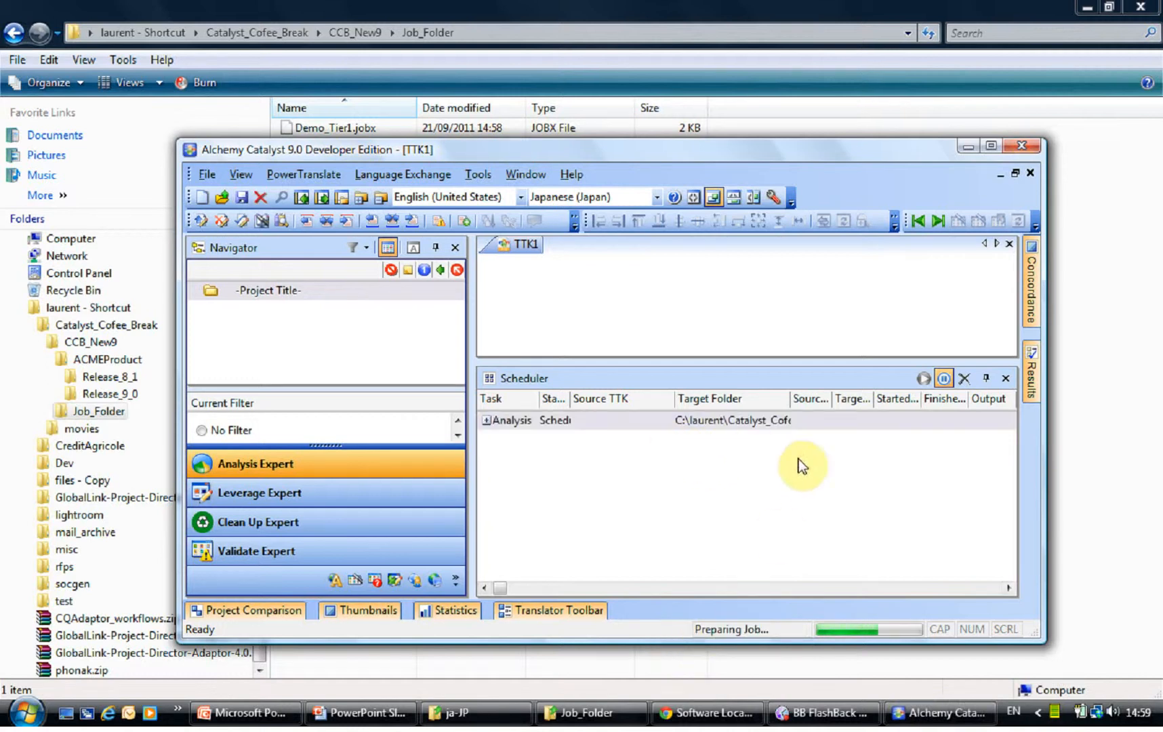
left_click(319, 492)
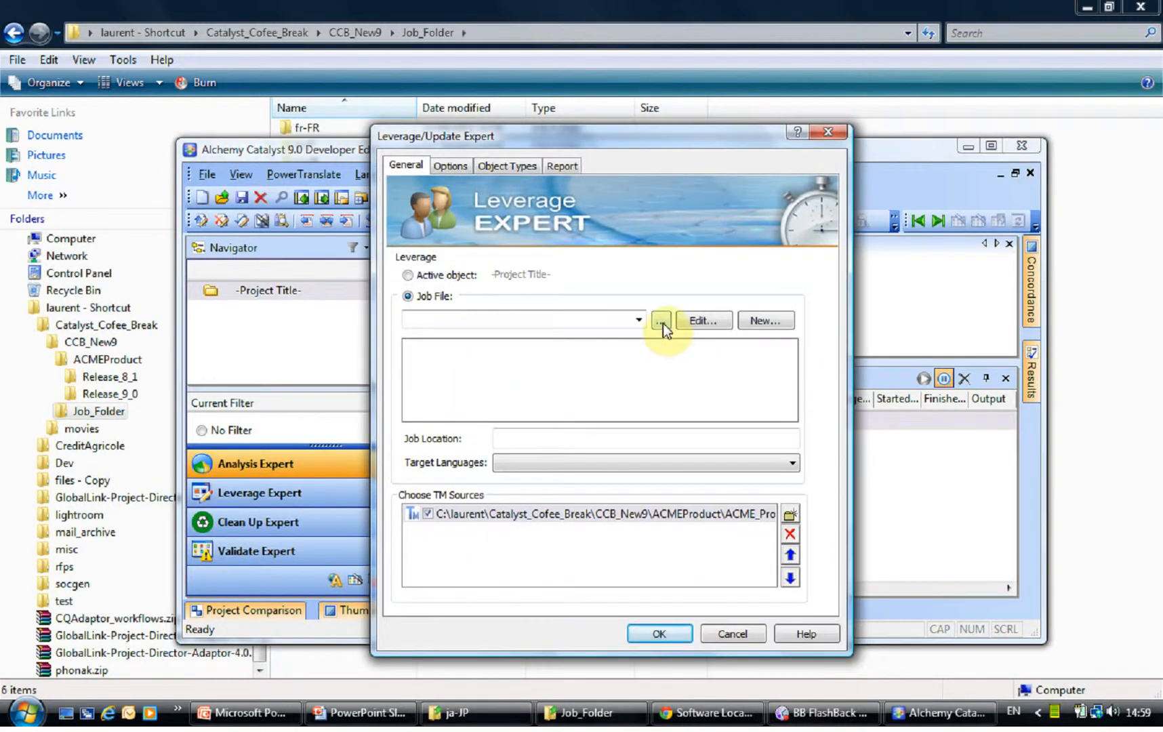
left_click(641, 319)
left_click(635, 336)
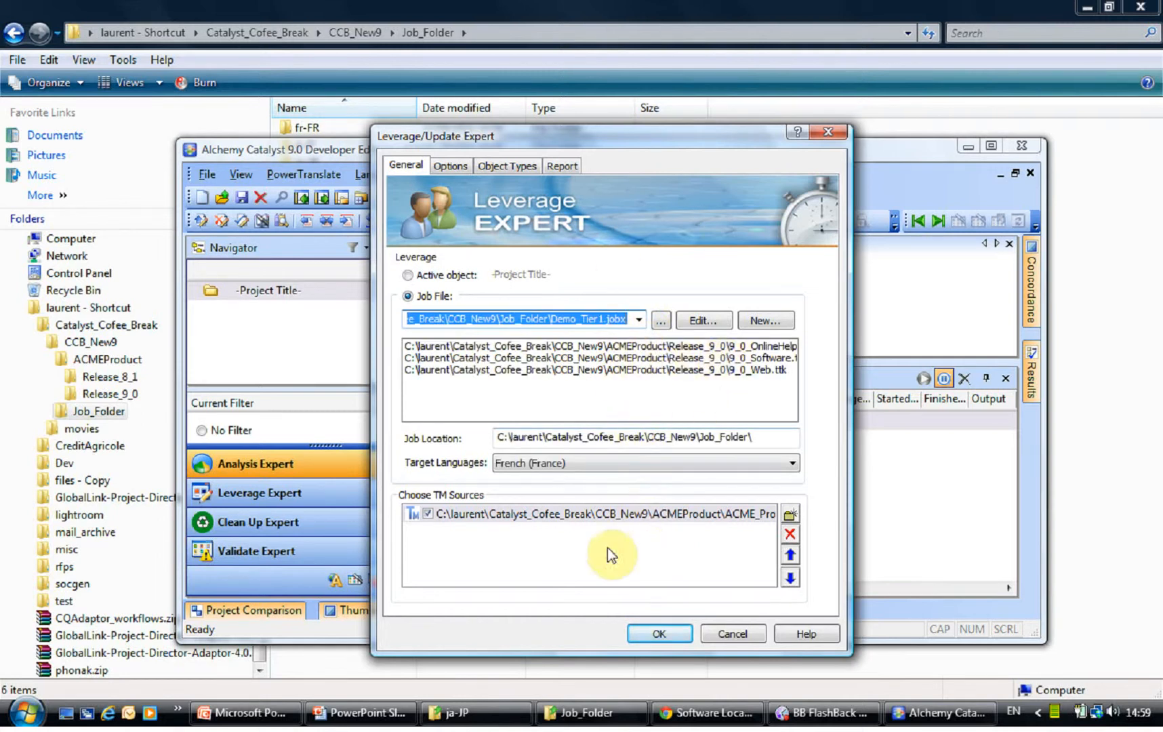
left_click(569, 463)
left_click(568, 464)
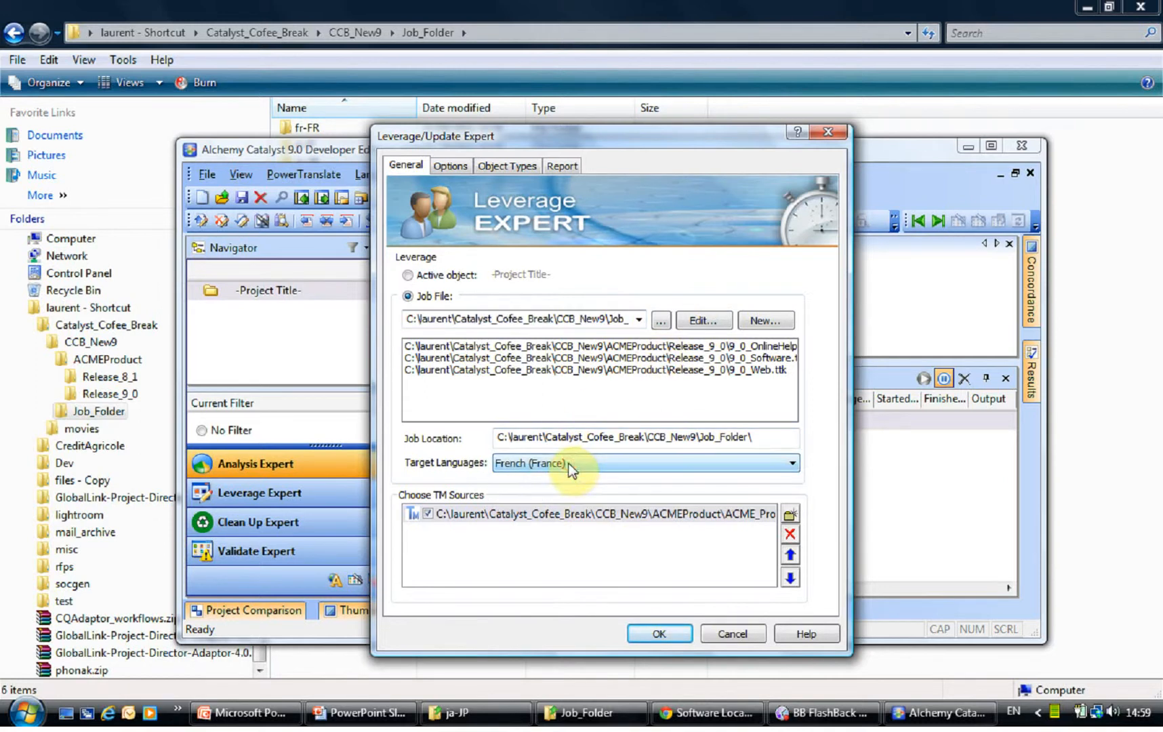
- Turn off fuzzy matching for the leverage task, check its object types and report settings, and queue it
left_click(450, 165)
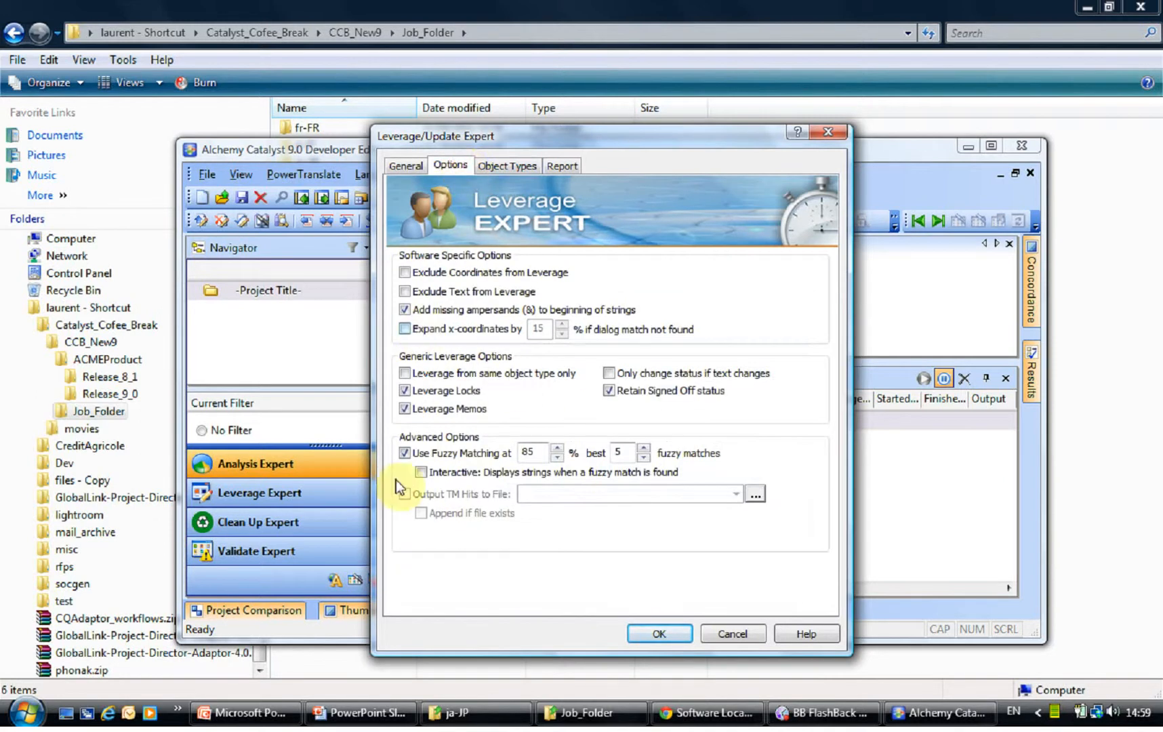
left_click(406, 455)
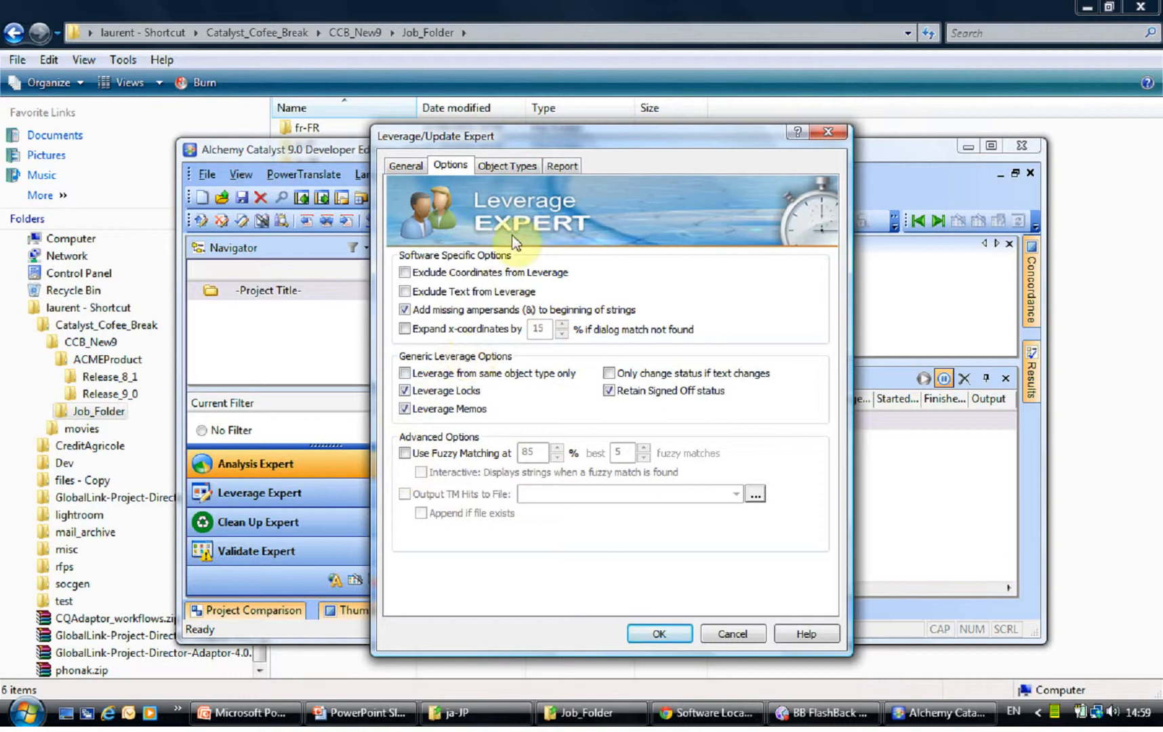
left_click(527, 167)
left_click(559, 168)
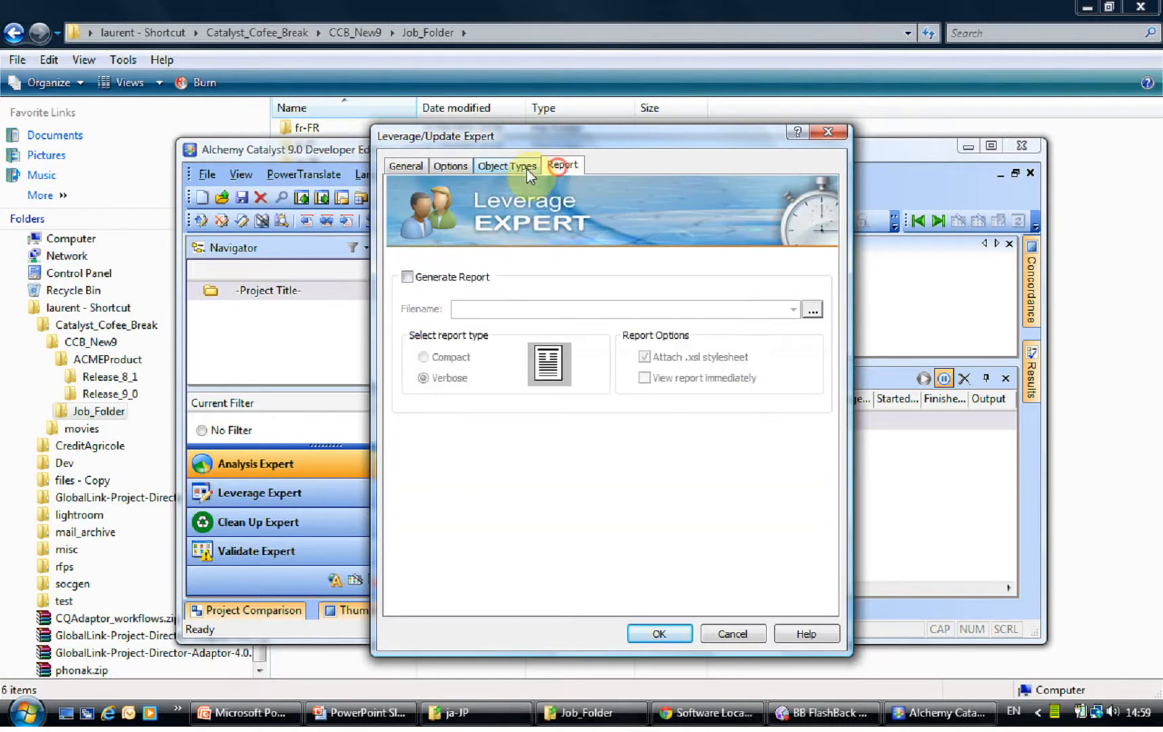
left_click(421, 168)
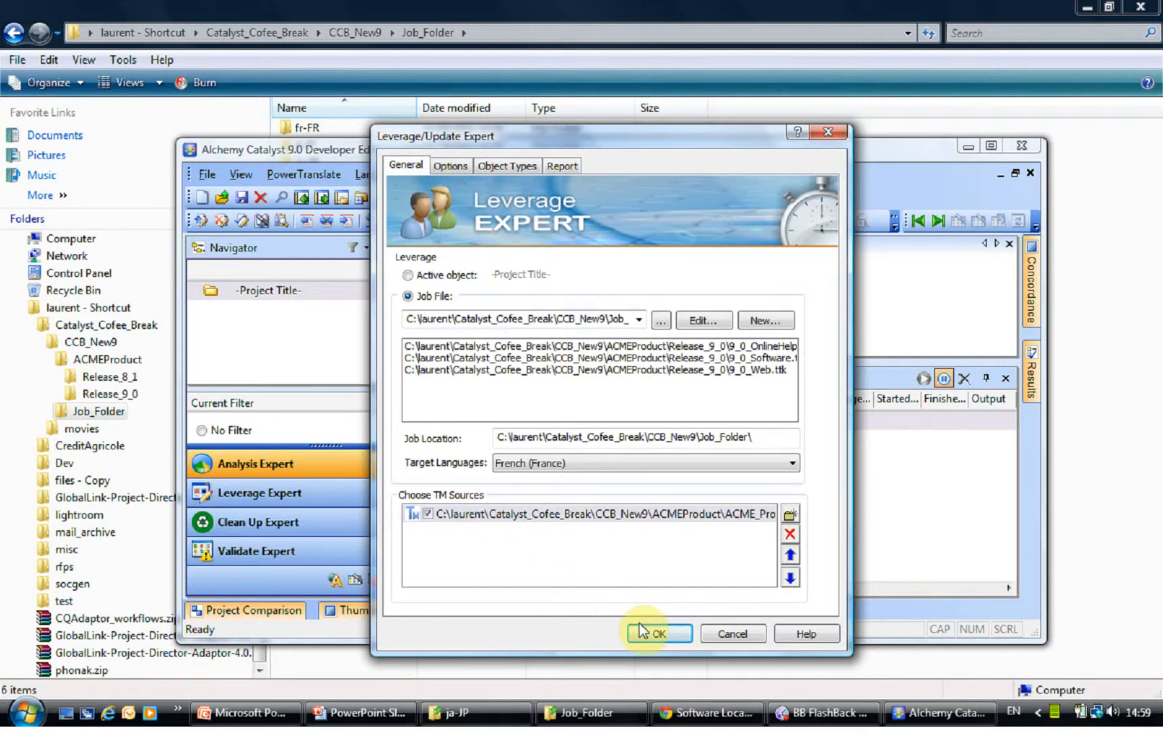
left_click(665, 633)
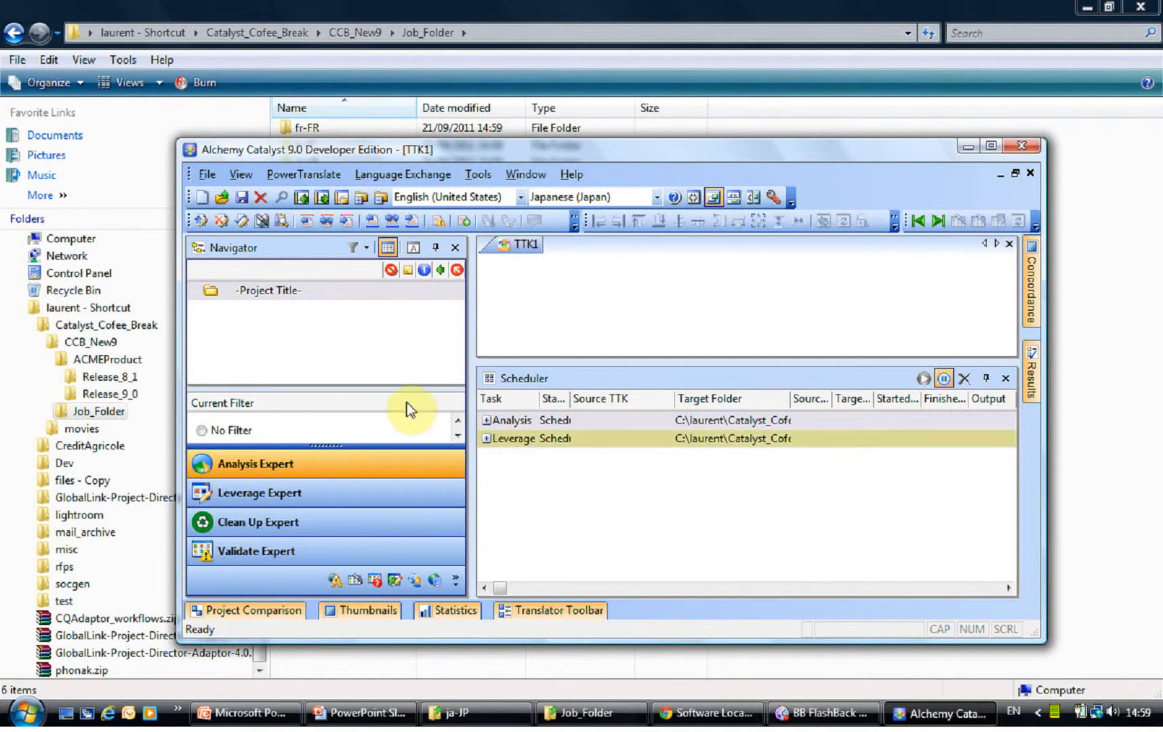
- Queue a Validate Expert task for the Demo_Tier1.jobx job file after reviewing the list of validation tests
left_click(318, 568)
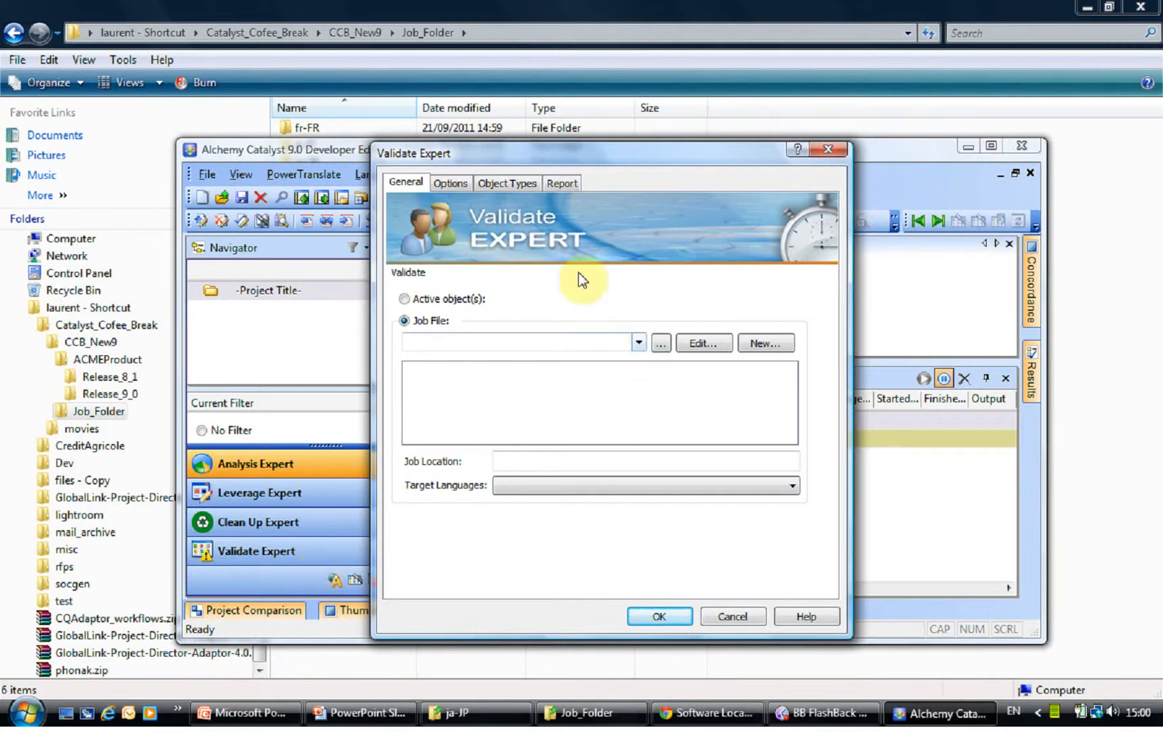
left_click(639, 342)
left_click(626, 359)
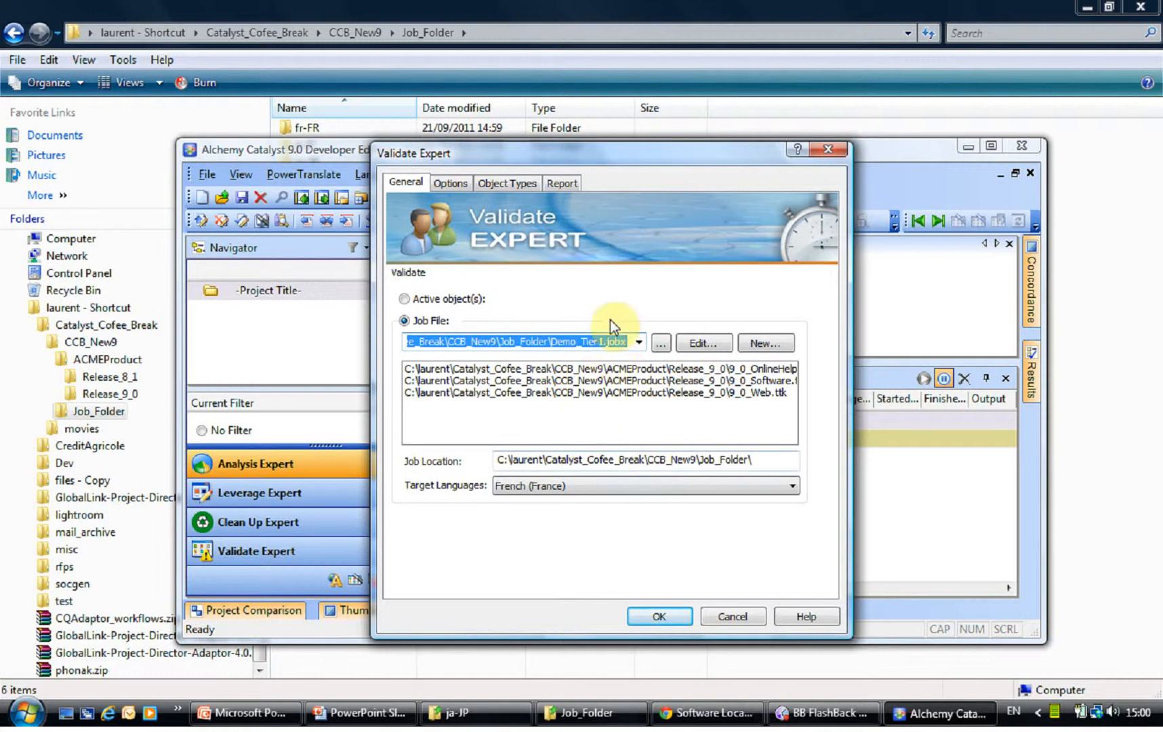
left_click(450, 183)
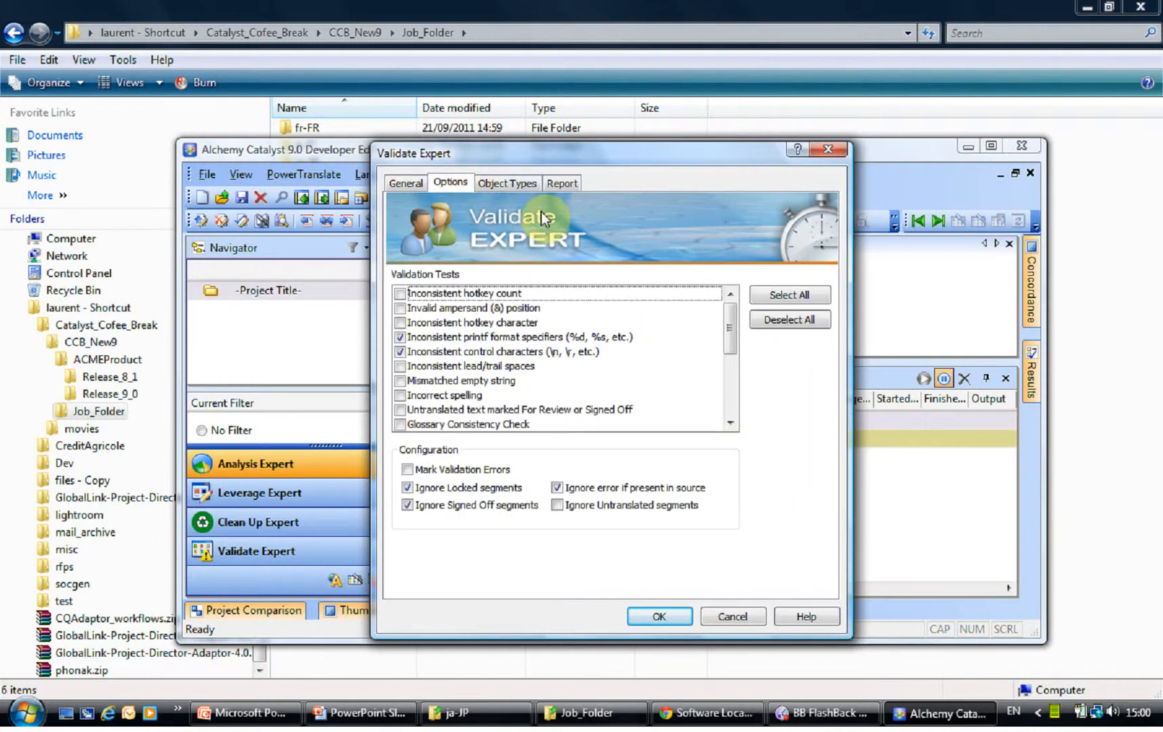
mouse_move(730, 320)
left_mouse_down()
mouse_move(736, 382)
mouse_move(738, 296)
left_mouse_up()
left_click(737, 294)
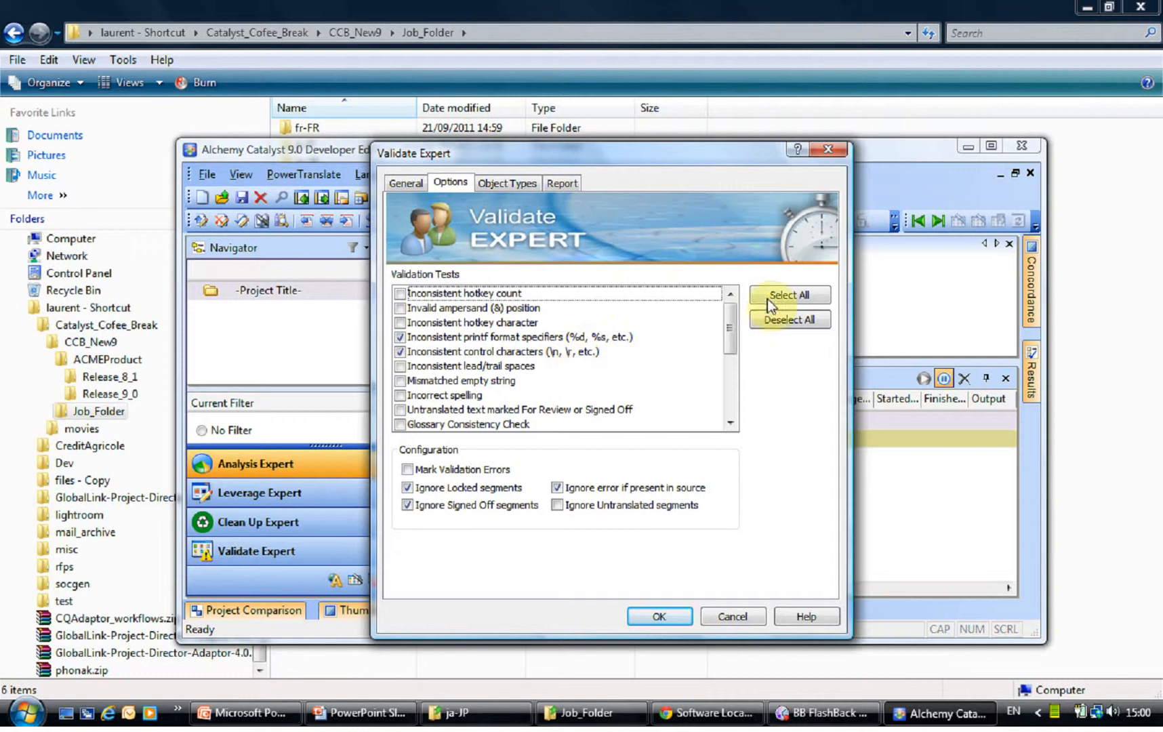
left_click_drag(735, 306, 737, 381)
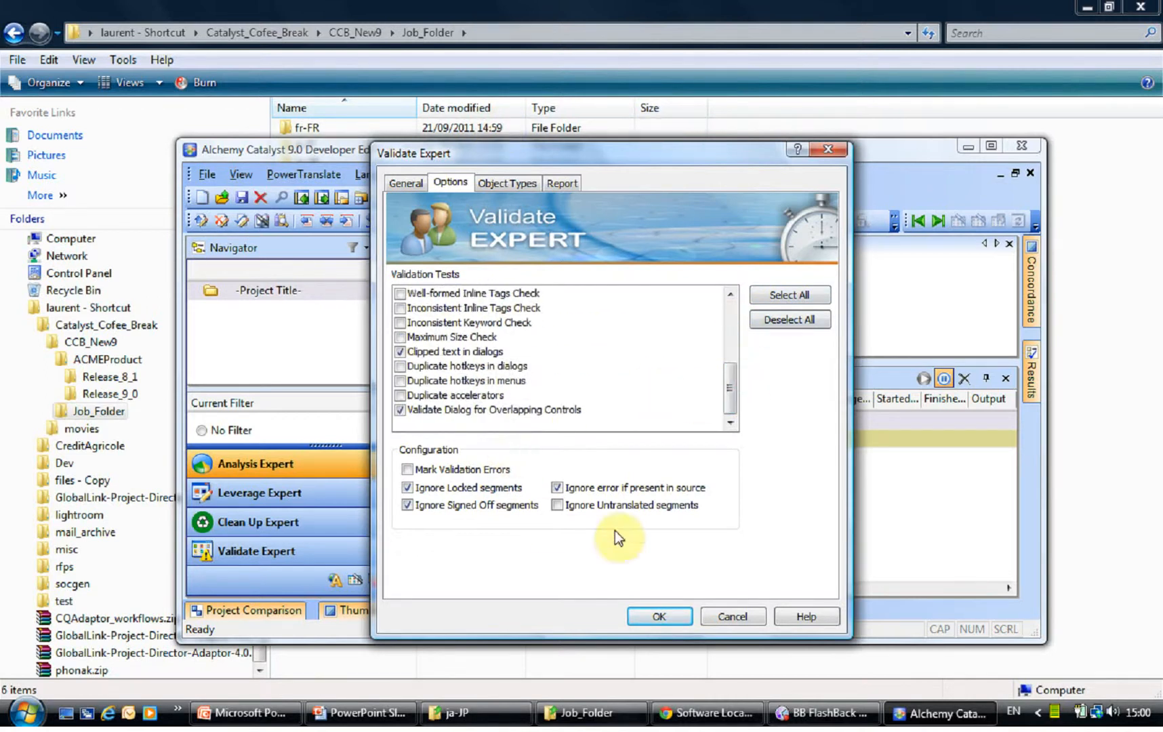
left_click(659, 617)
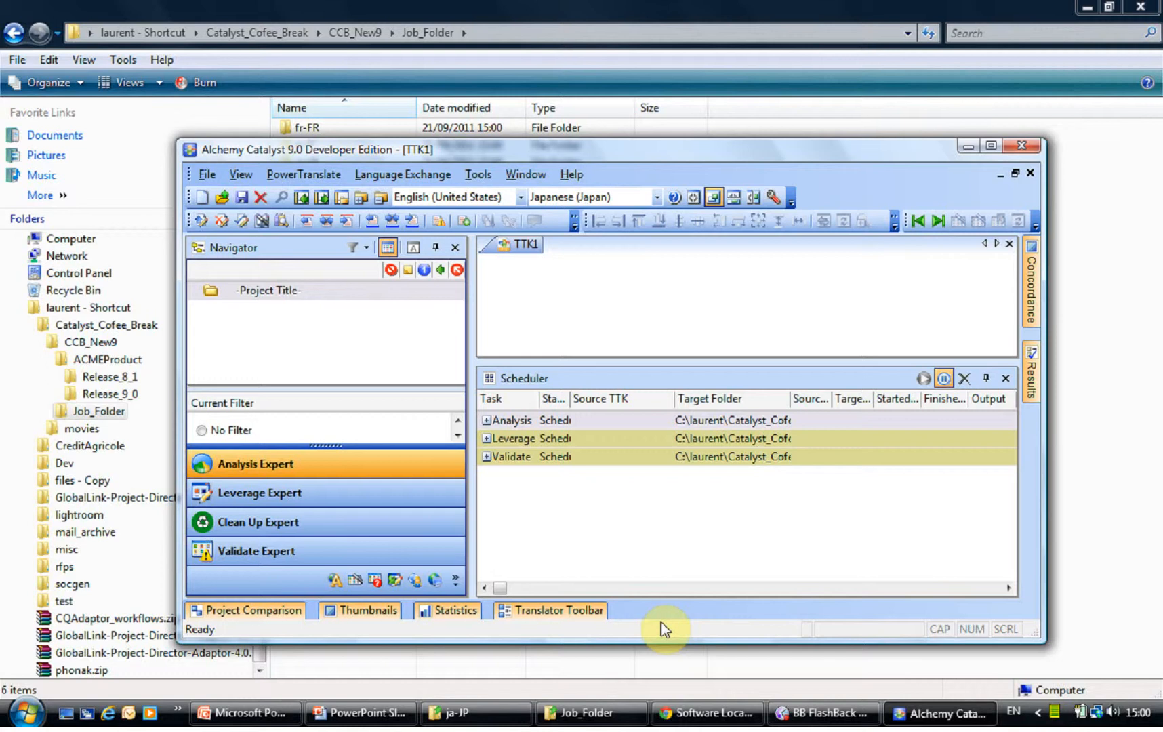
- Run the queued Scheduler tasks and move the Catalyst window aside to check the contents of Job_Folder
left_click(924, 379)
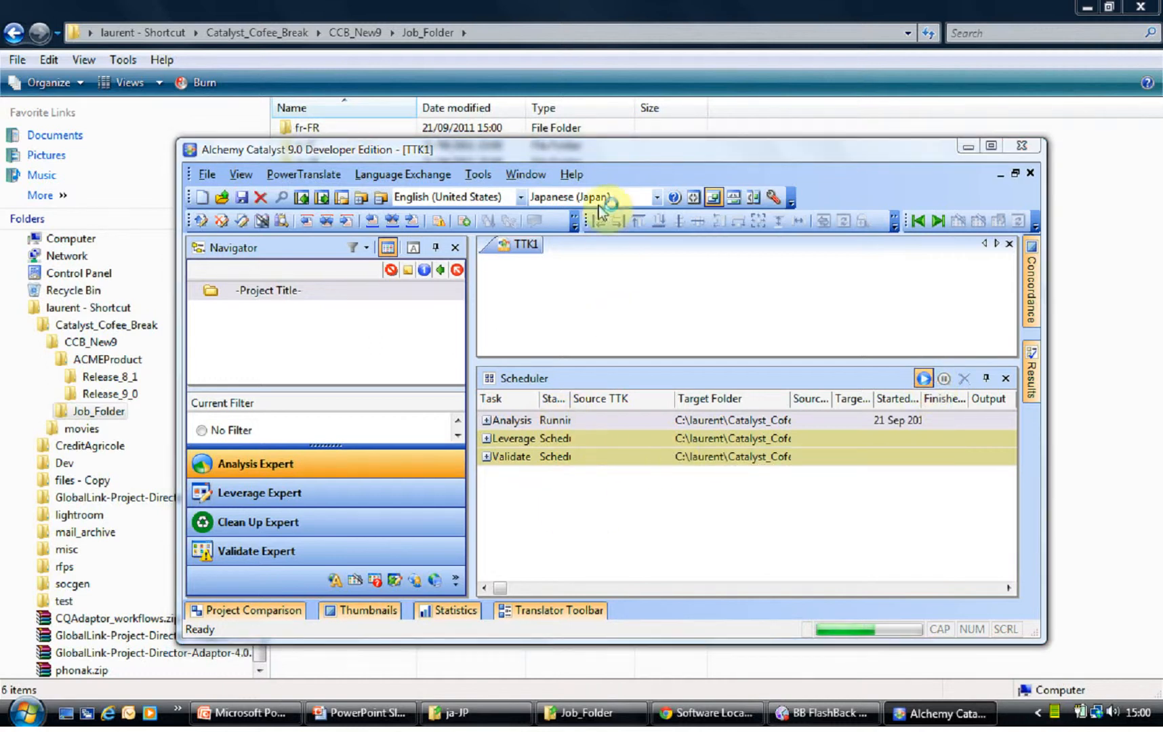
left_click(593, 149)
left_click_drag(605, 160, 843, 104)
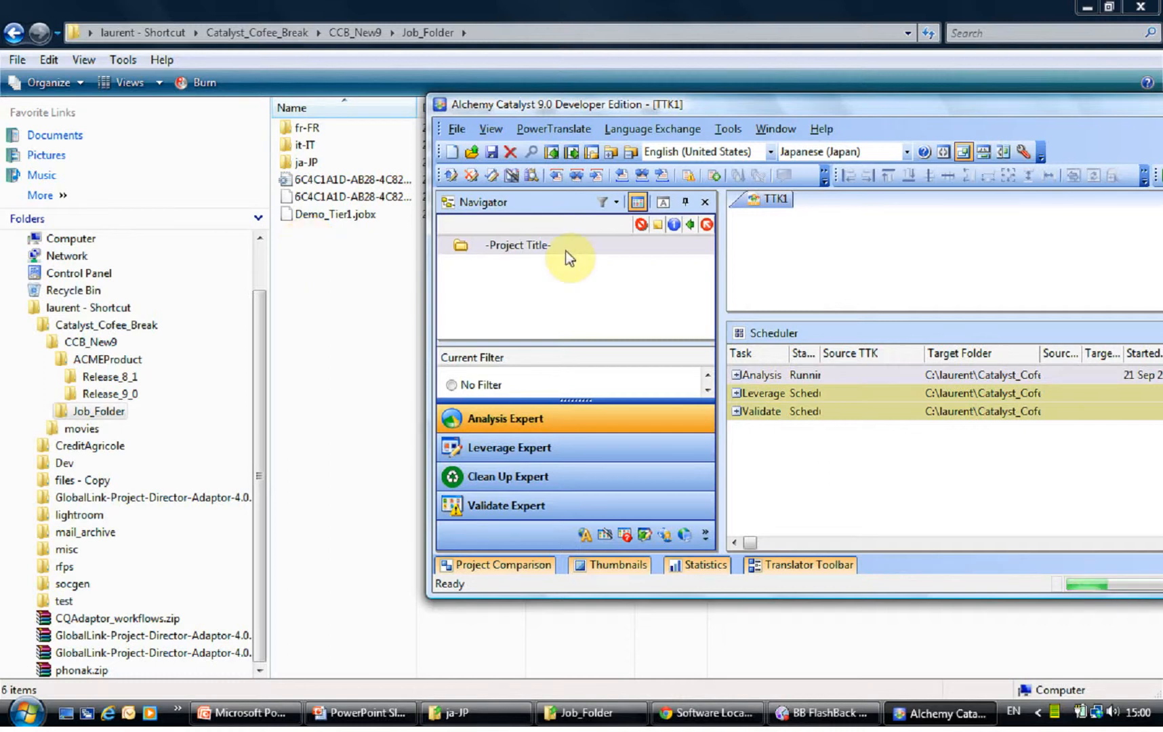
left_click_drag(754, 110, 572, 129)
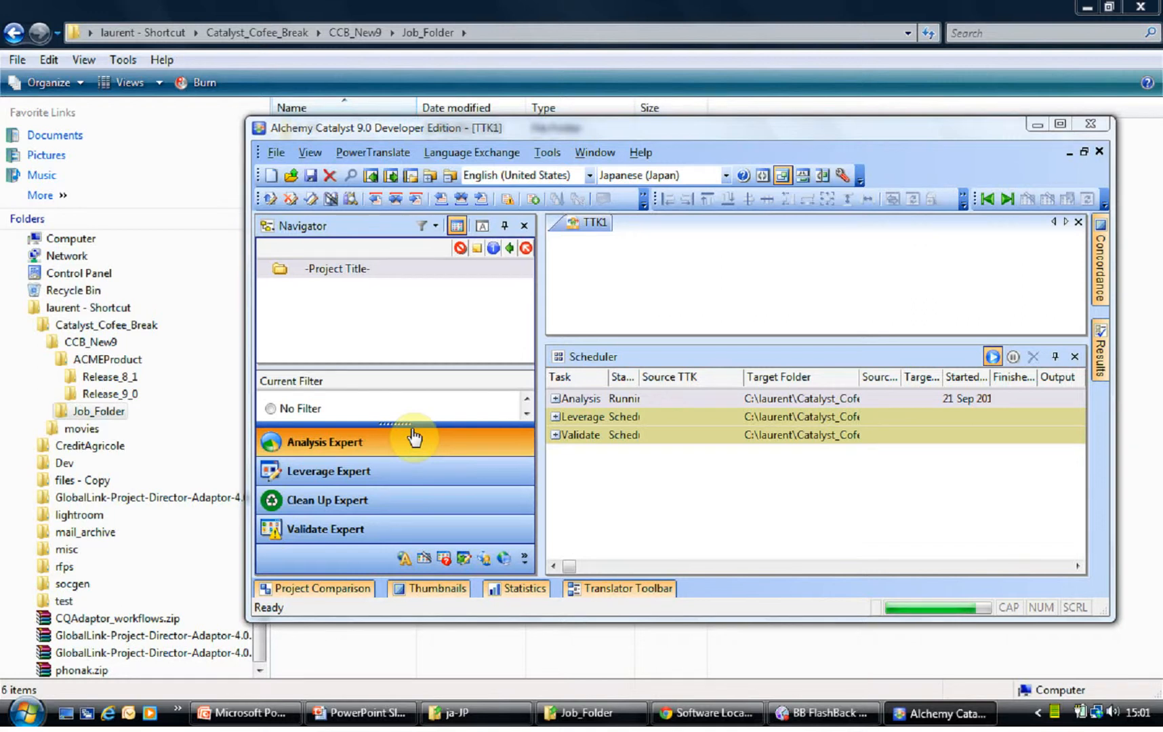
- Start another scheduled TM analysis with a new job file named Demo_Tier2
left_click(391, 447)
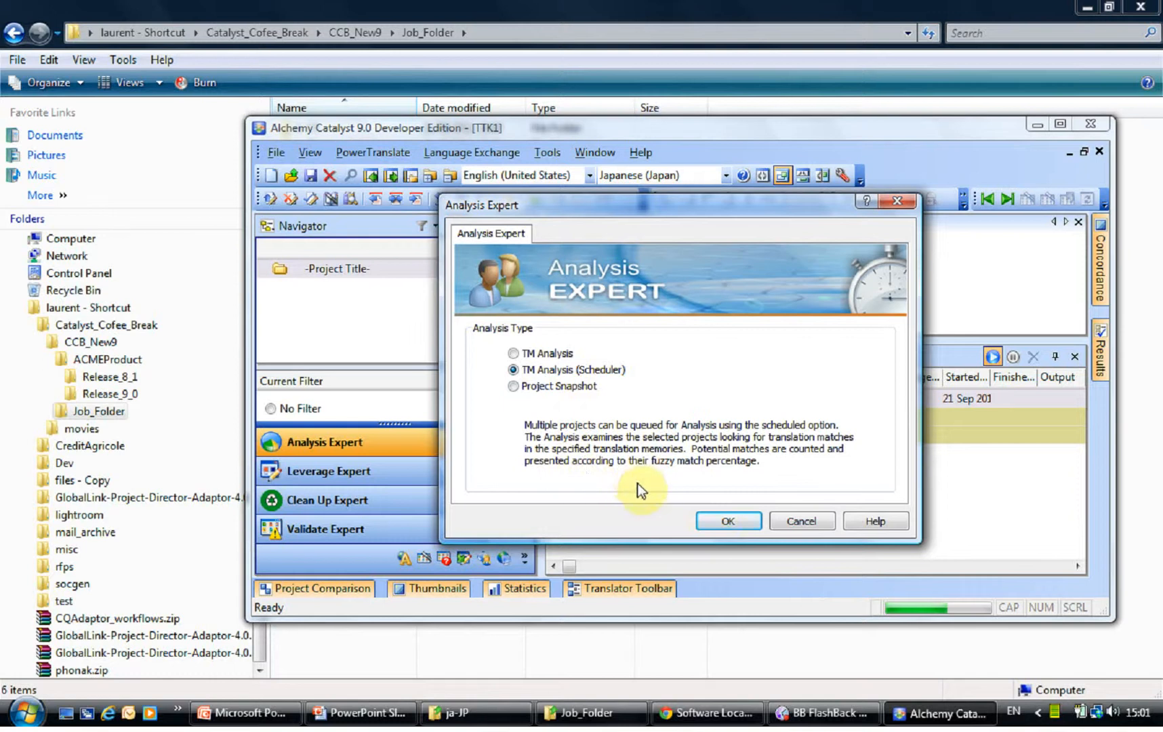
left_click(715, 518)
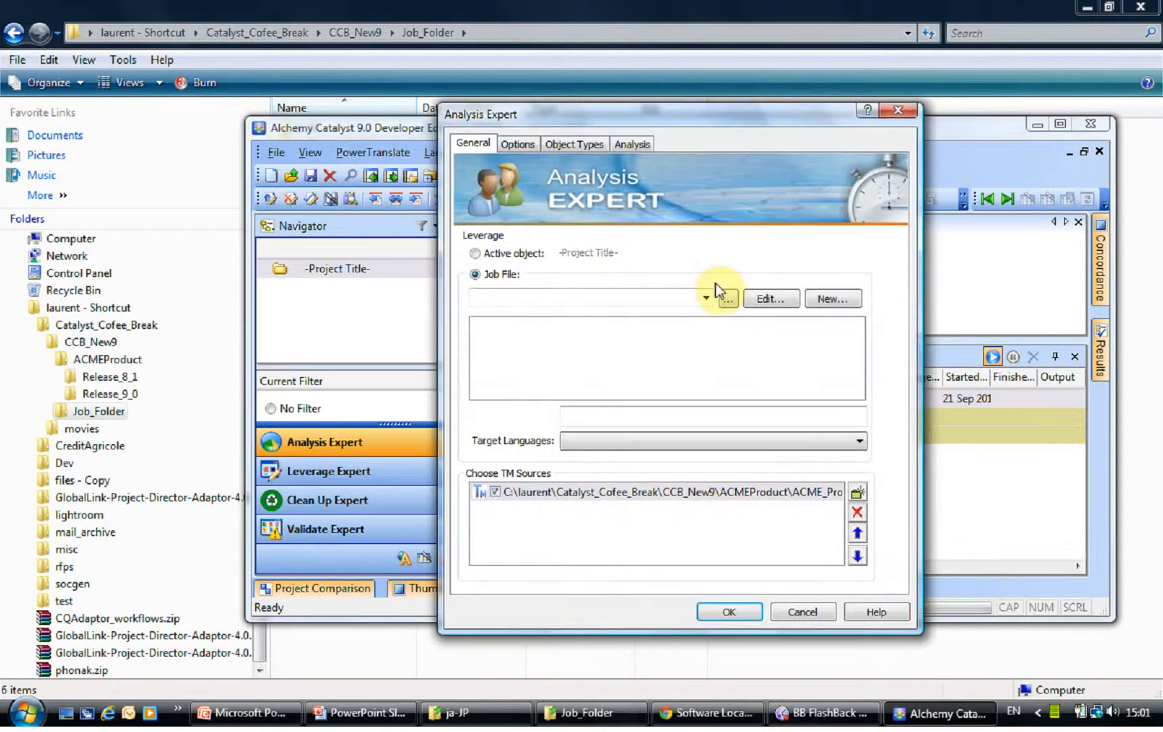
left_click(818, 298)
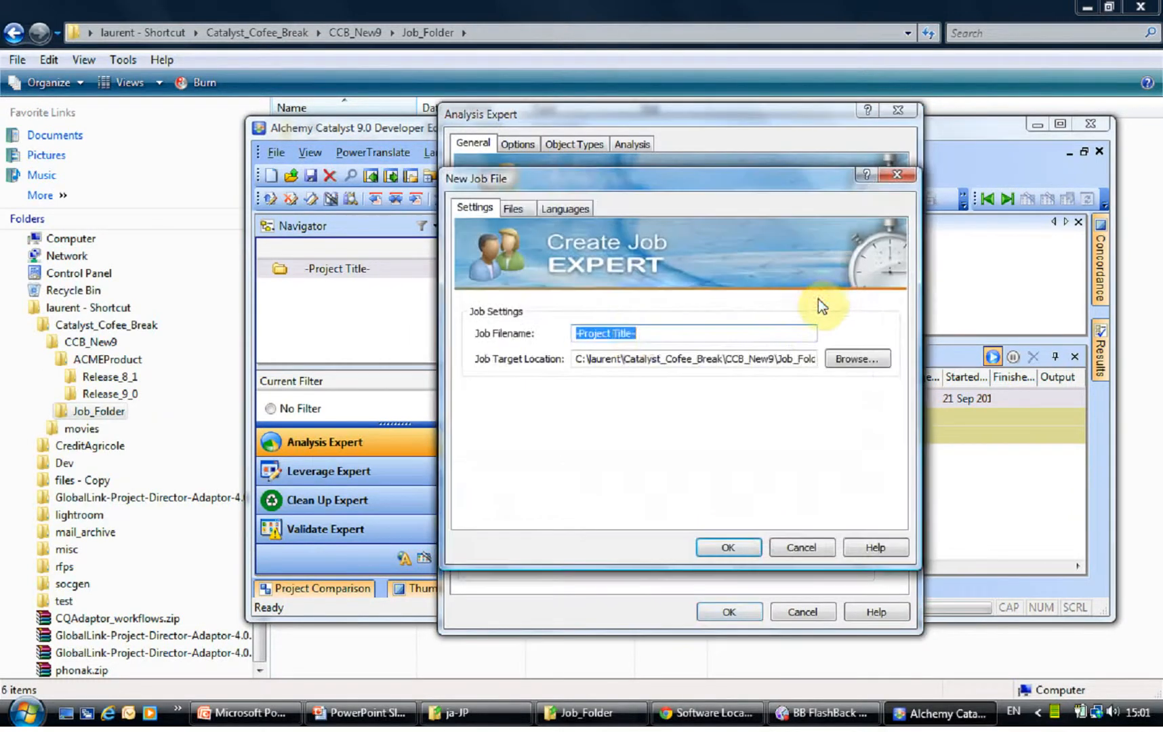
type("Demo")
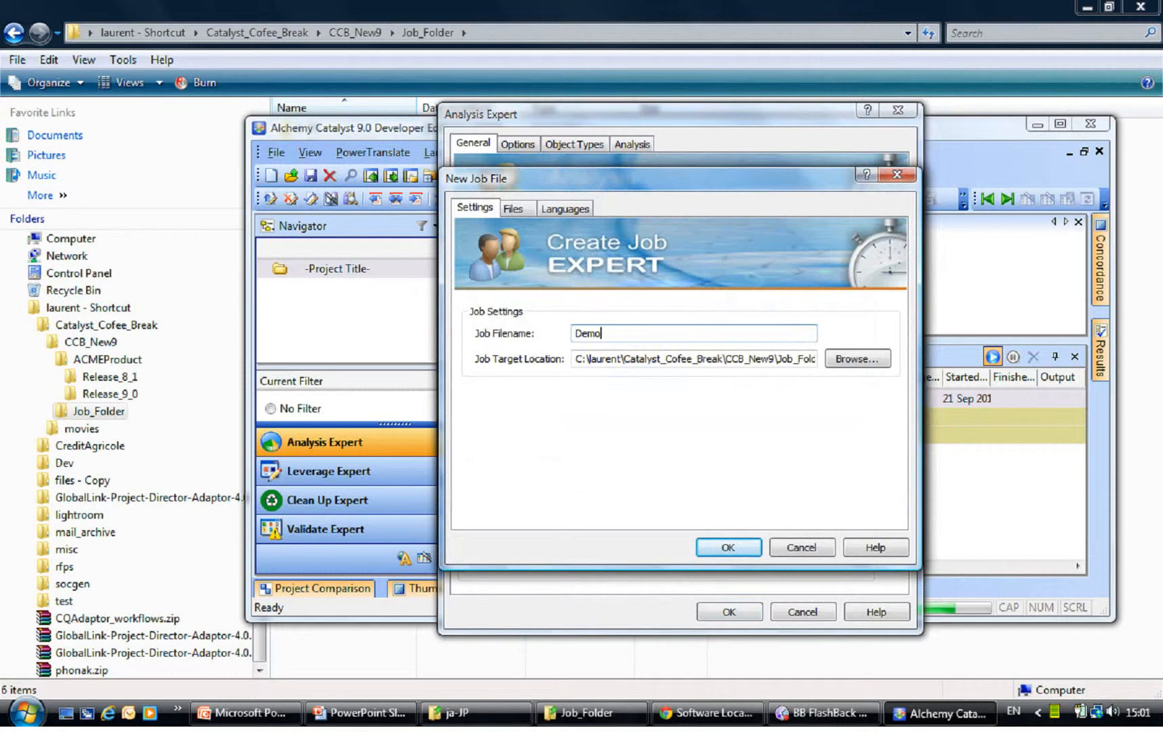
type("_Tier2")
- Add 9_0_OnlineHelp.ttk and 9_0_Software.ttk from the Release_9_0 folder as the new job's source project files
left_click(512, 210)
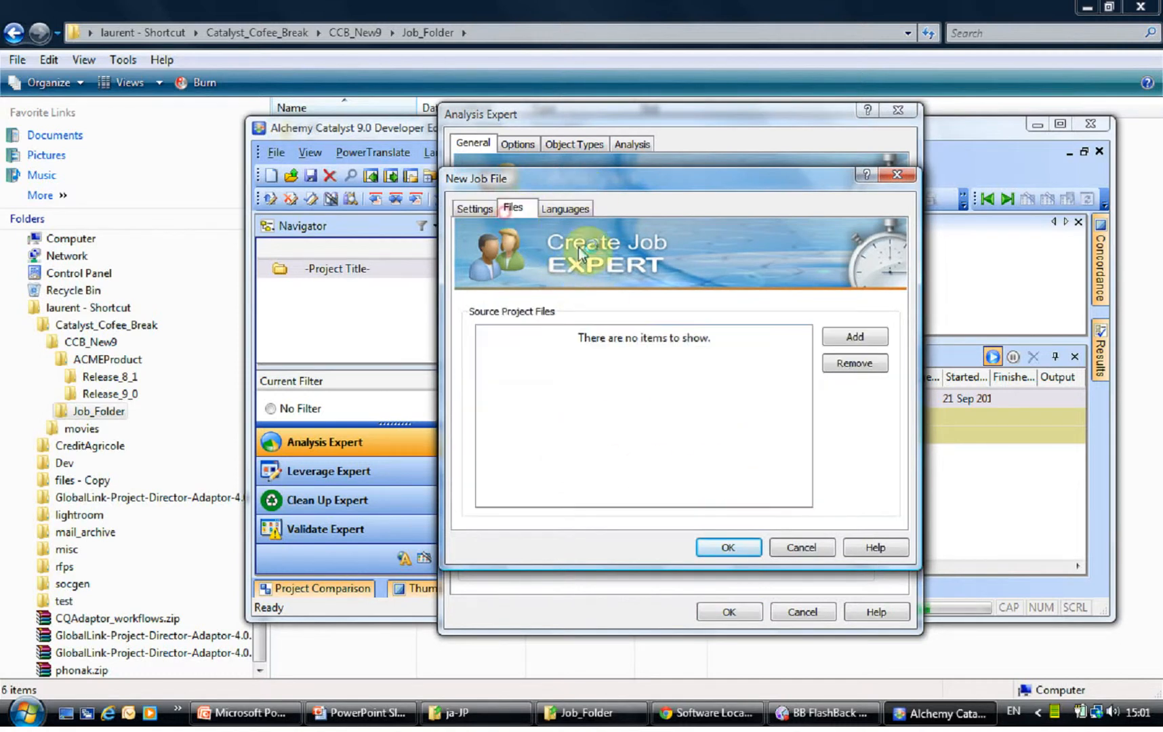
left_click(856, 337)
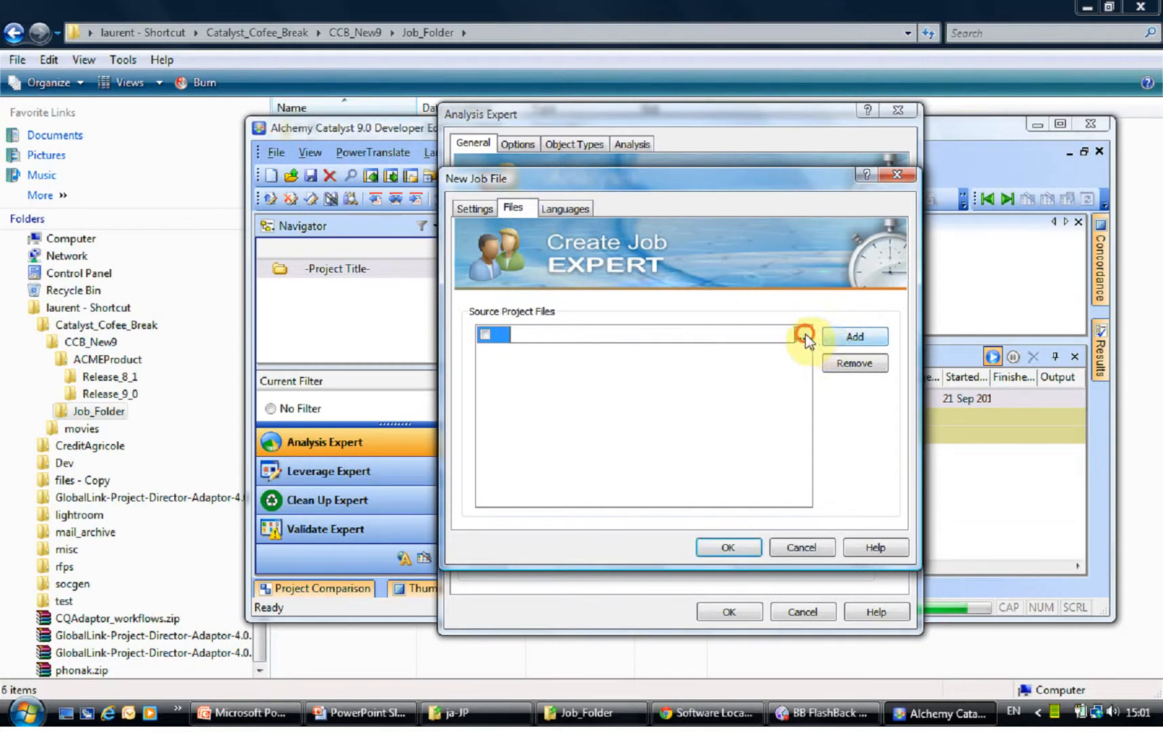
left_click(805, 336)
left_click(658, 270)
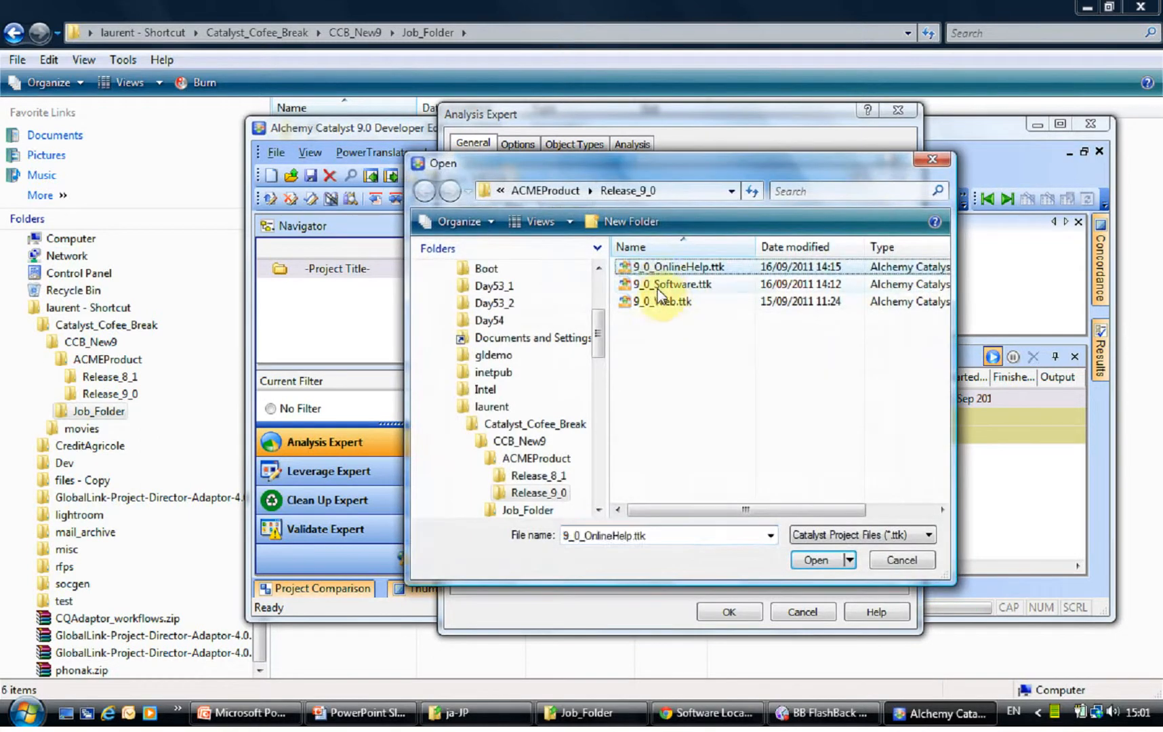
left_click(655, 301, "shift")
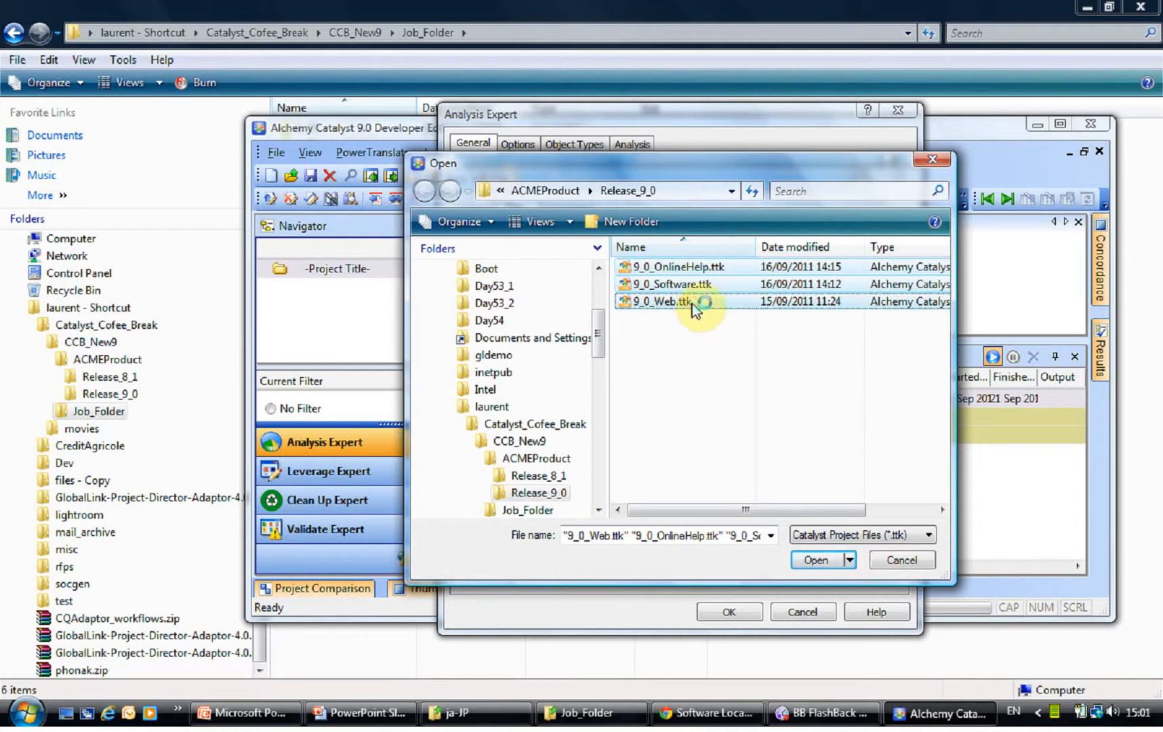
left_click(698, 284)
left_click(705, 268)
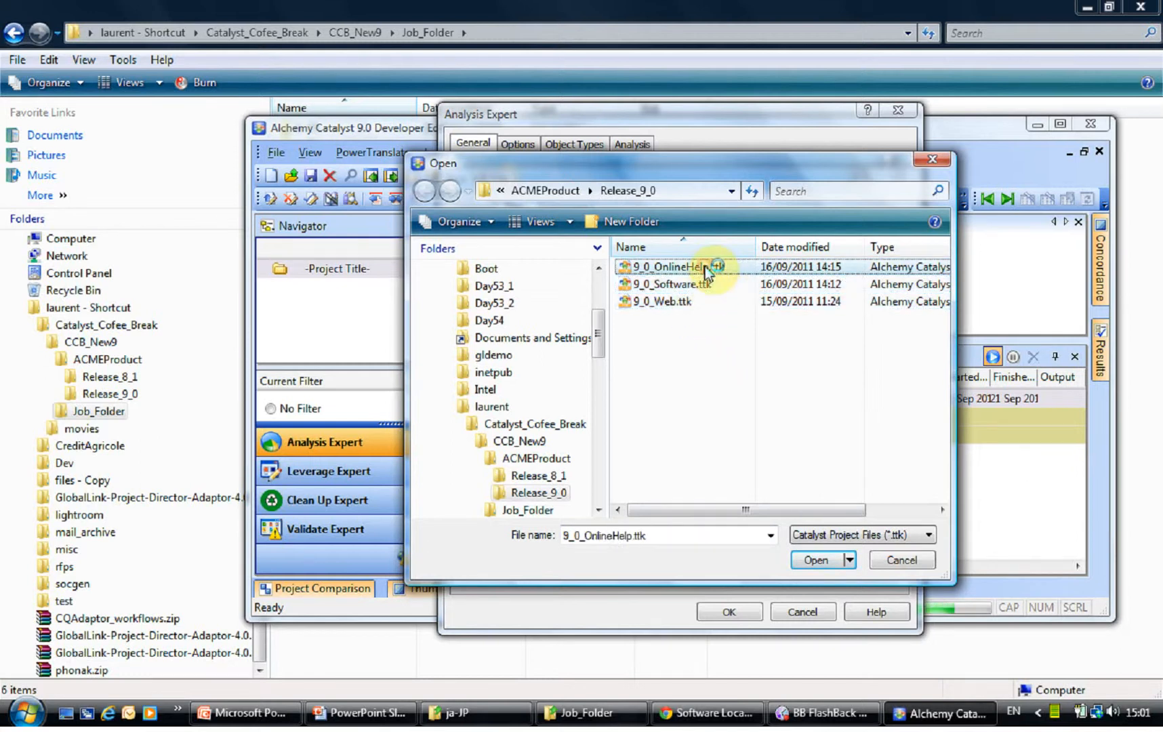
left_click(702, 284, "ctrl")
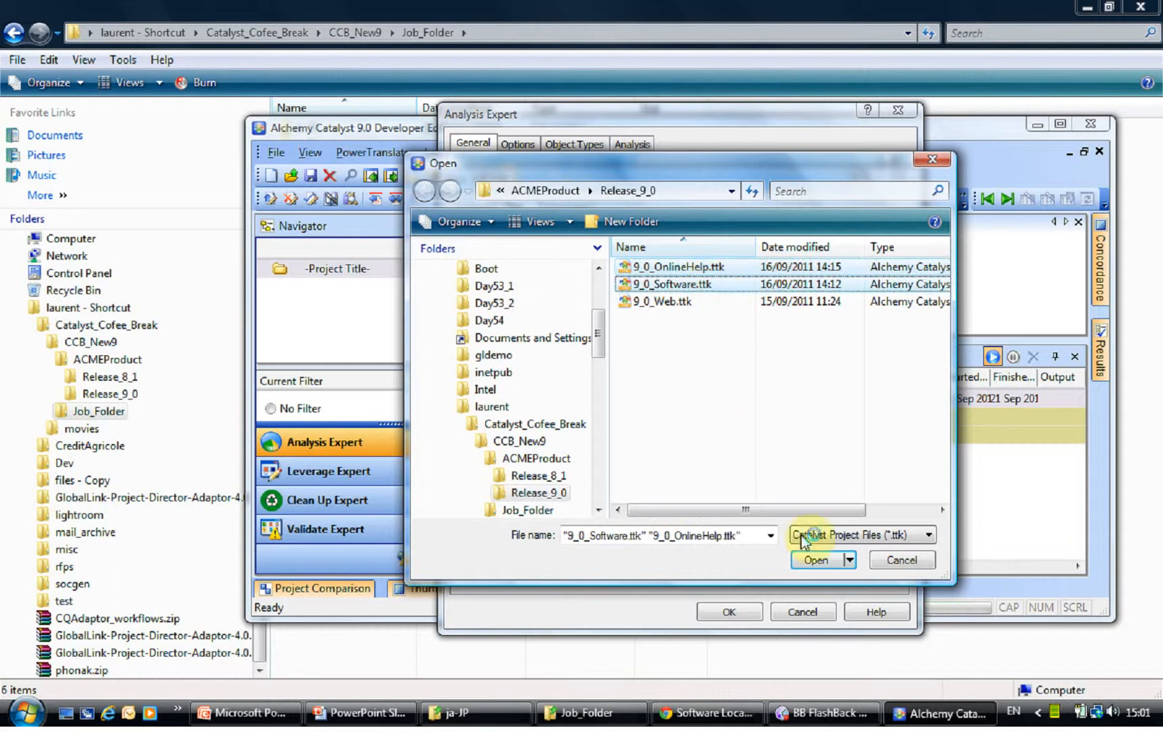
left_click(814, 560)
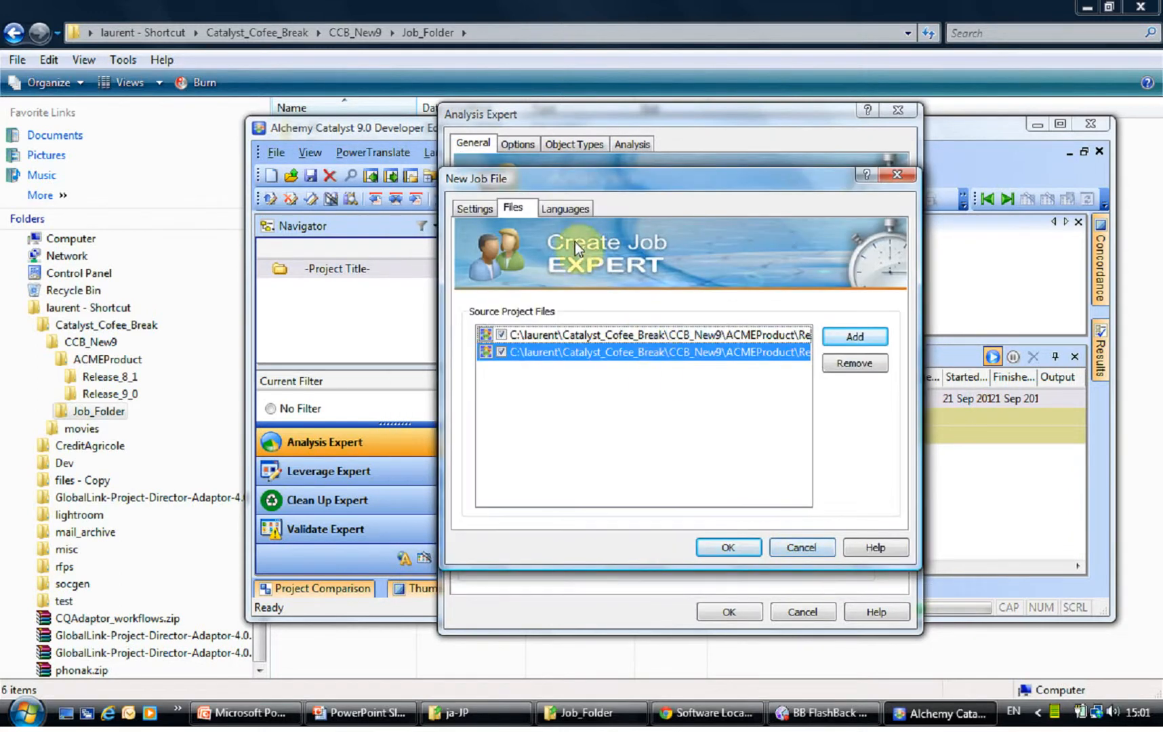
- Add Danish (Denmark) to the new job's selected target languages
left_click(565, 208)
left_click(511, 415)
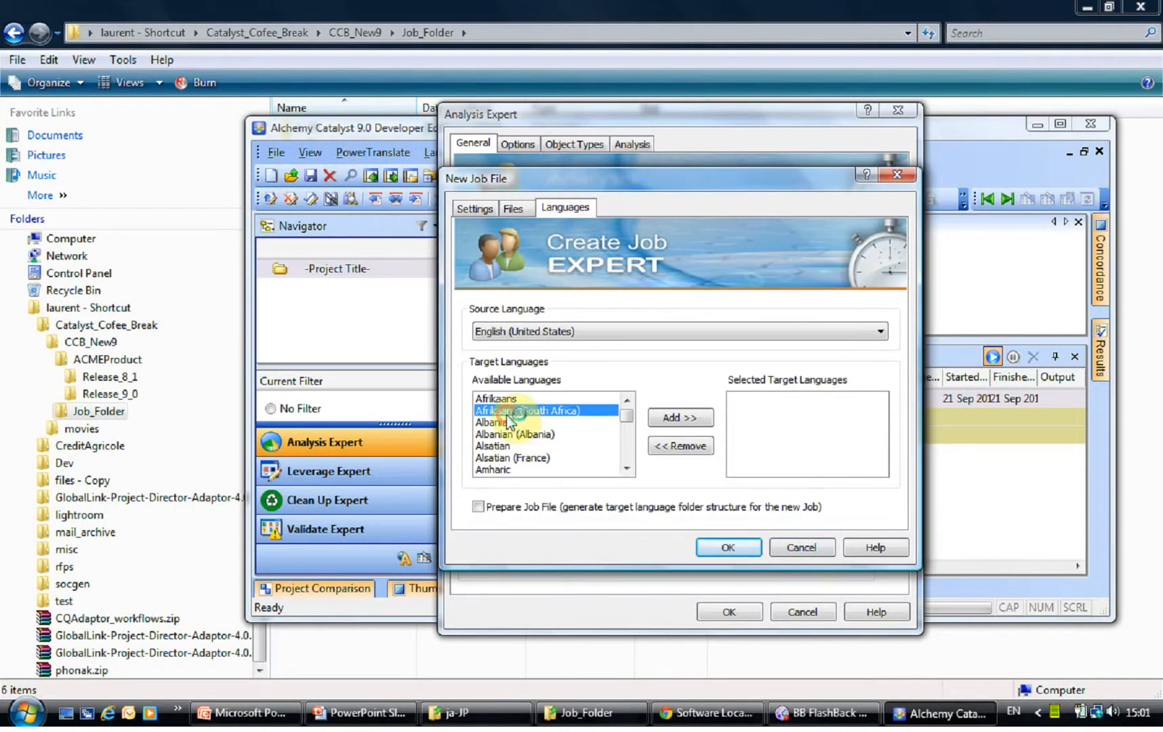
key("d")
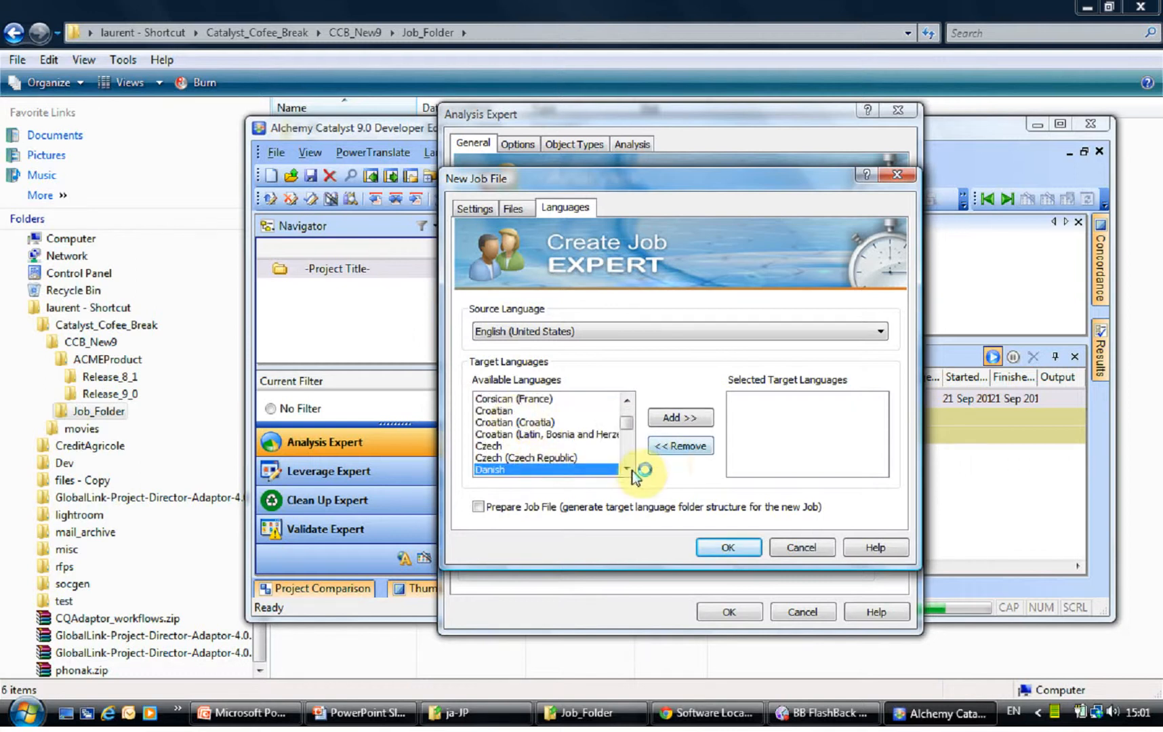
left_click(627, 469)
double_click(608, 468)
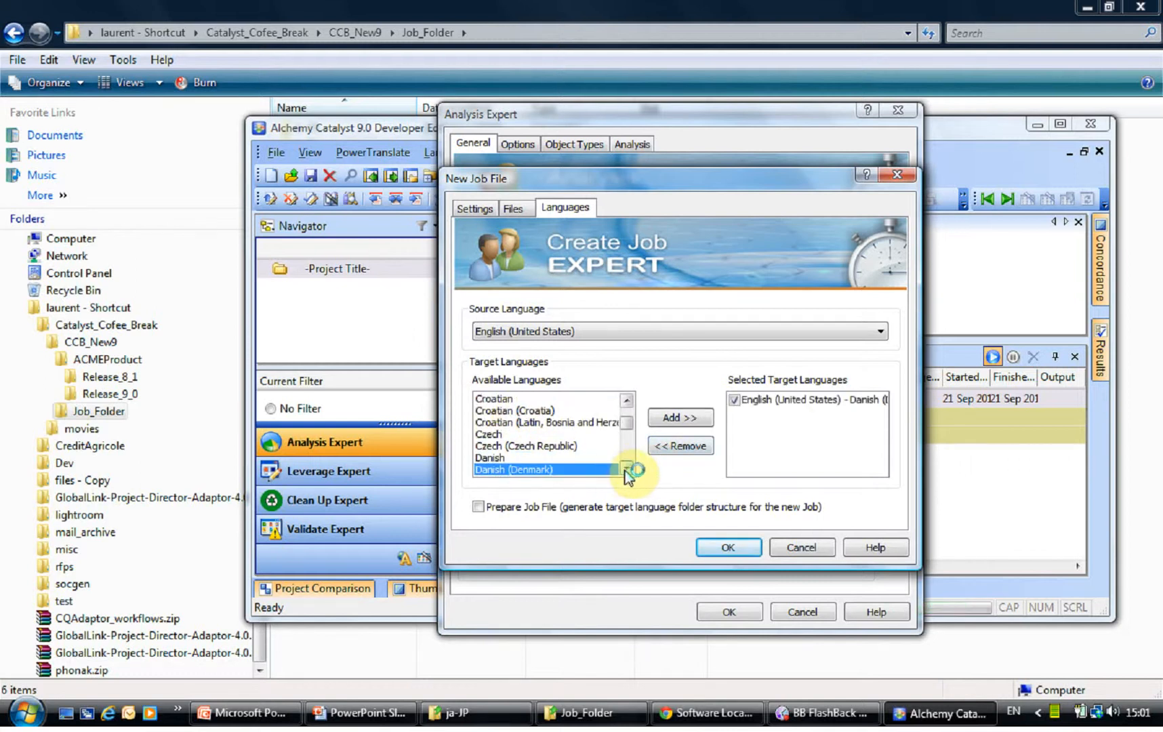
- Add Swedish (Sweden) and Finnish (Finland) to the new job's selected target languages
key("s")
left_click(625, 471)
left_click(625, 470)
left_click(624, 471)
left_click(625, 471)
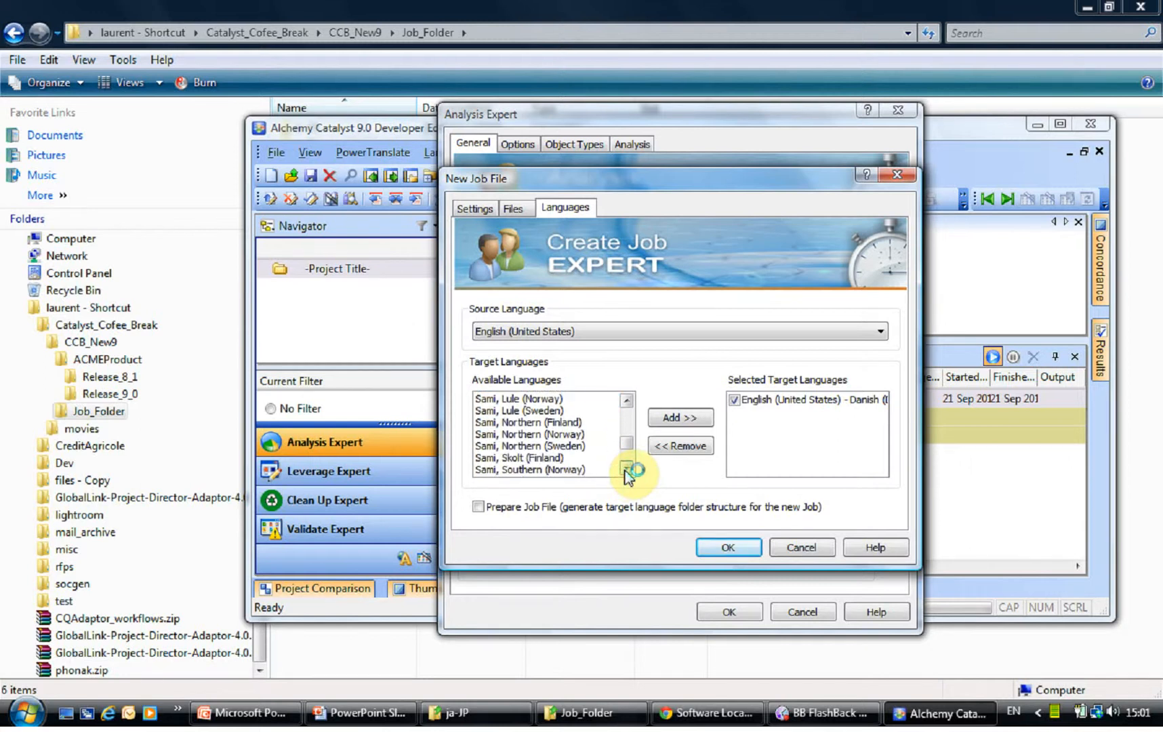
key("s")
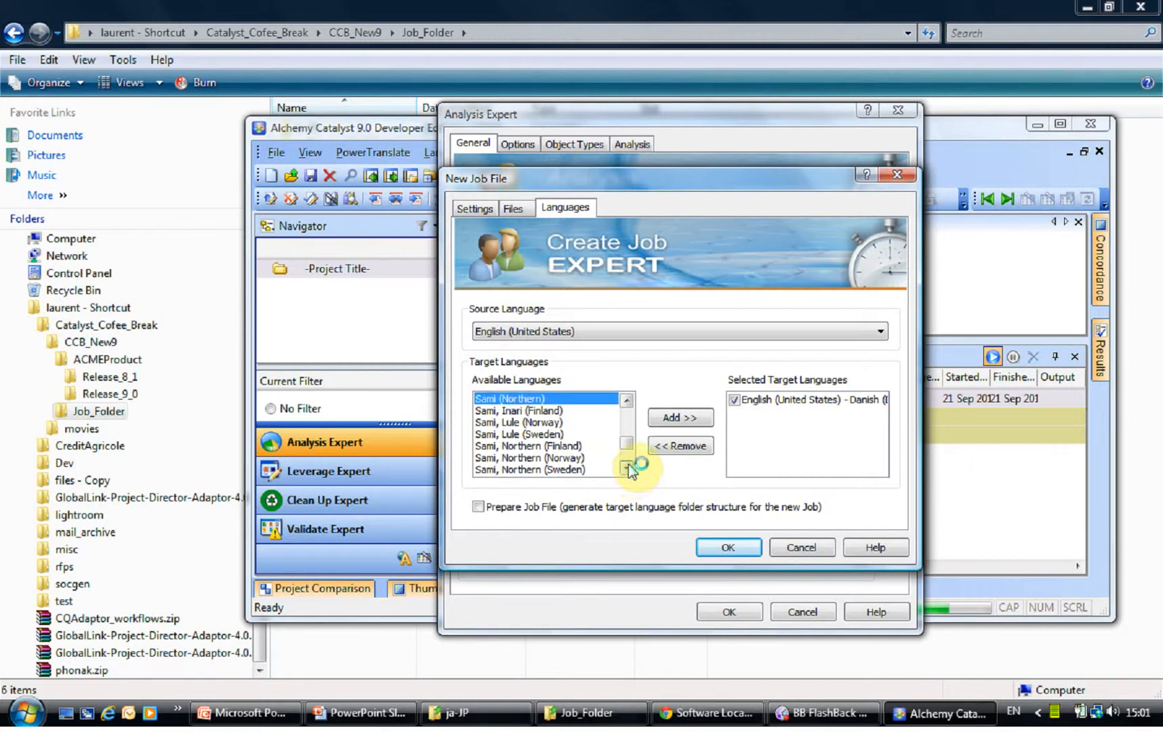
left_click(628, 446)
left_click(627, 463)
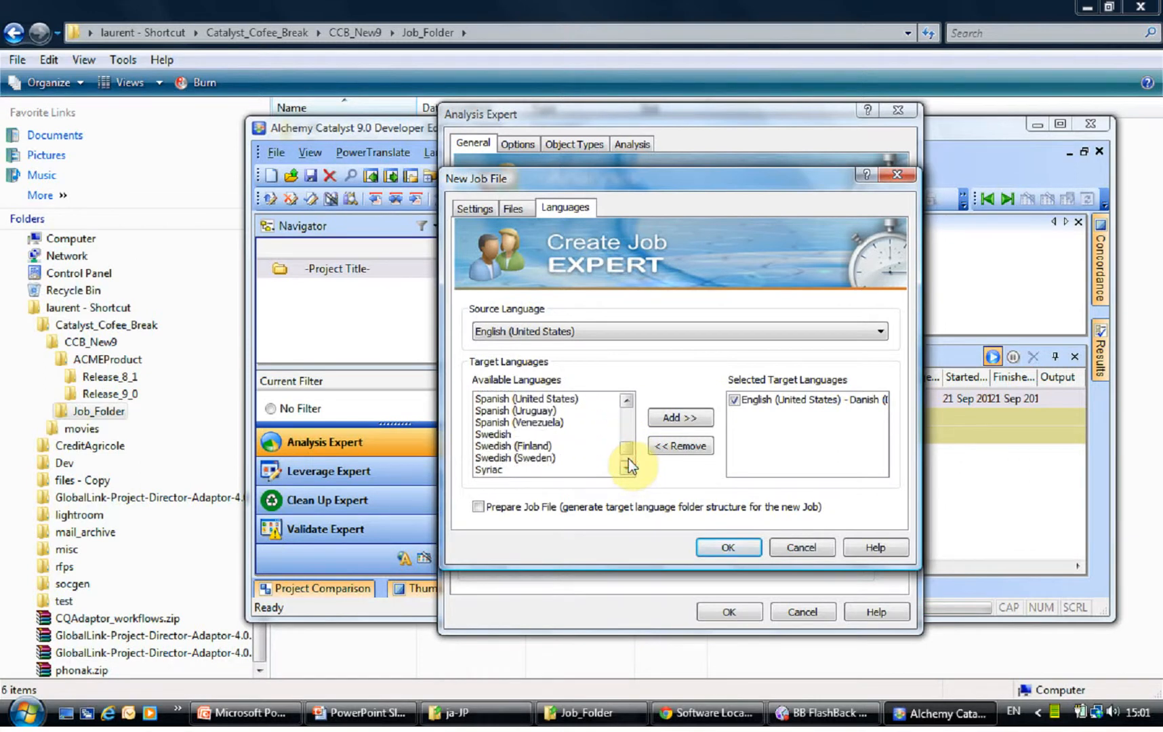
double_click(529, 458)
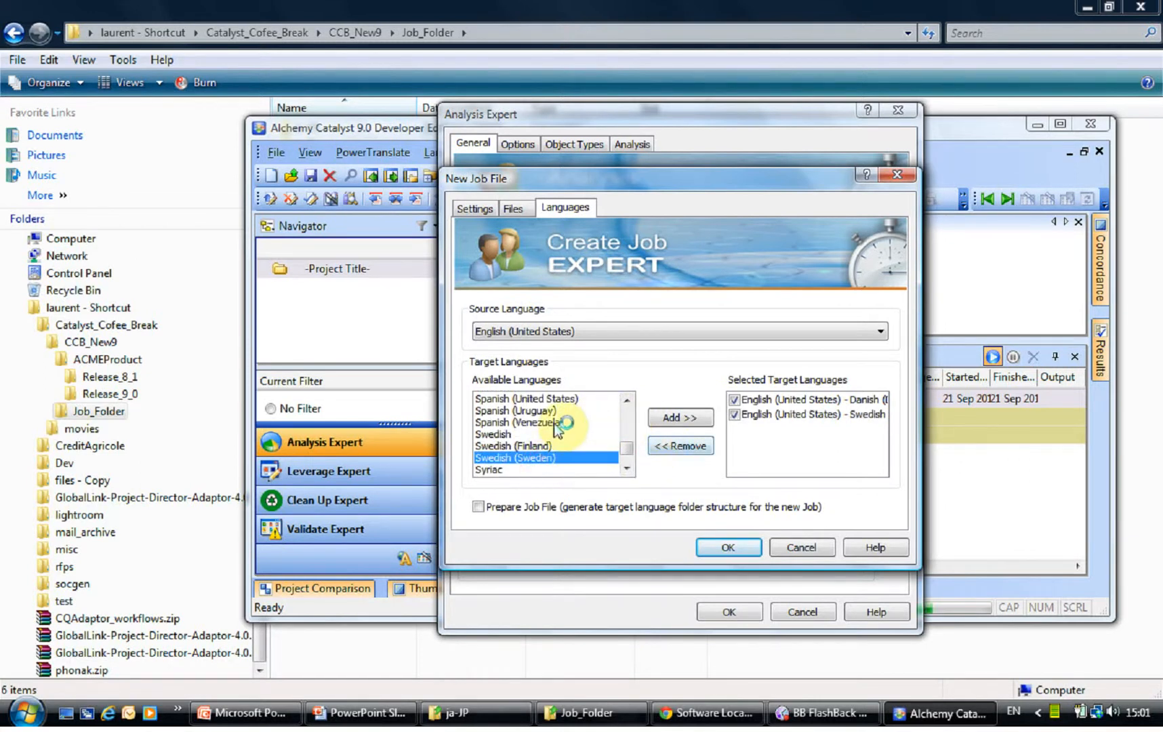
key("f")
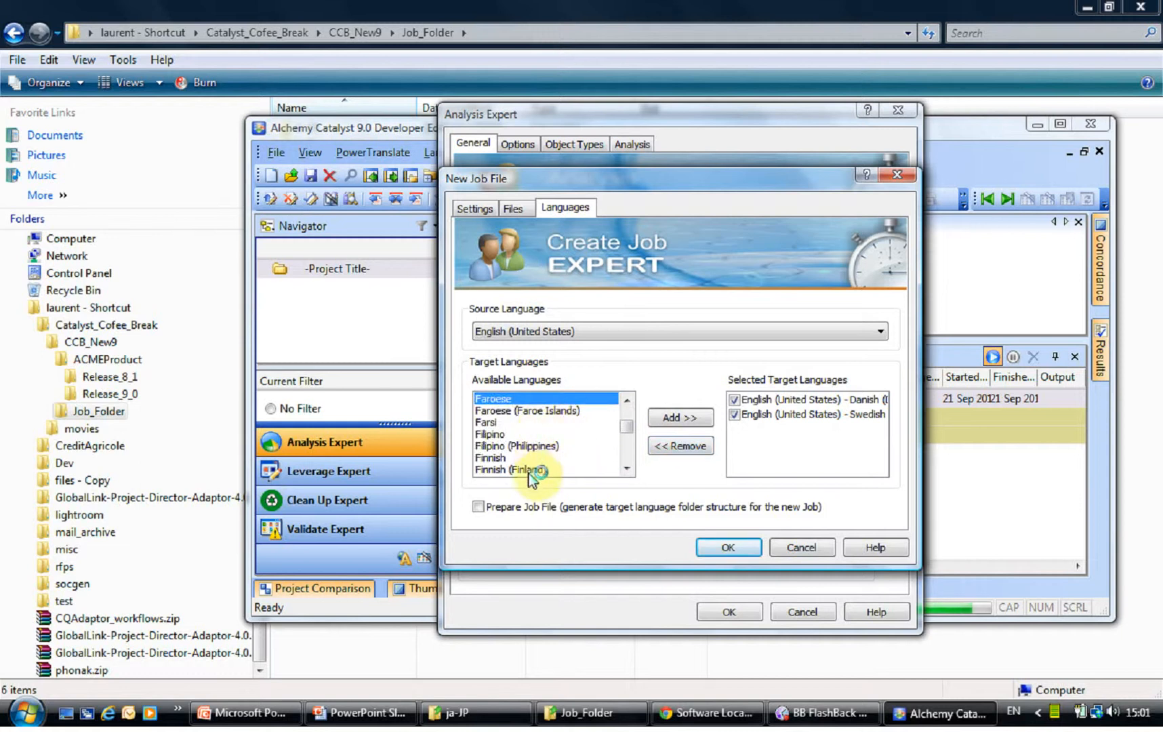
double_click(532, 469)
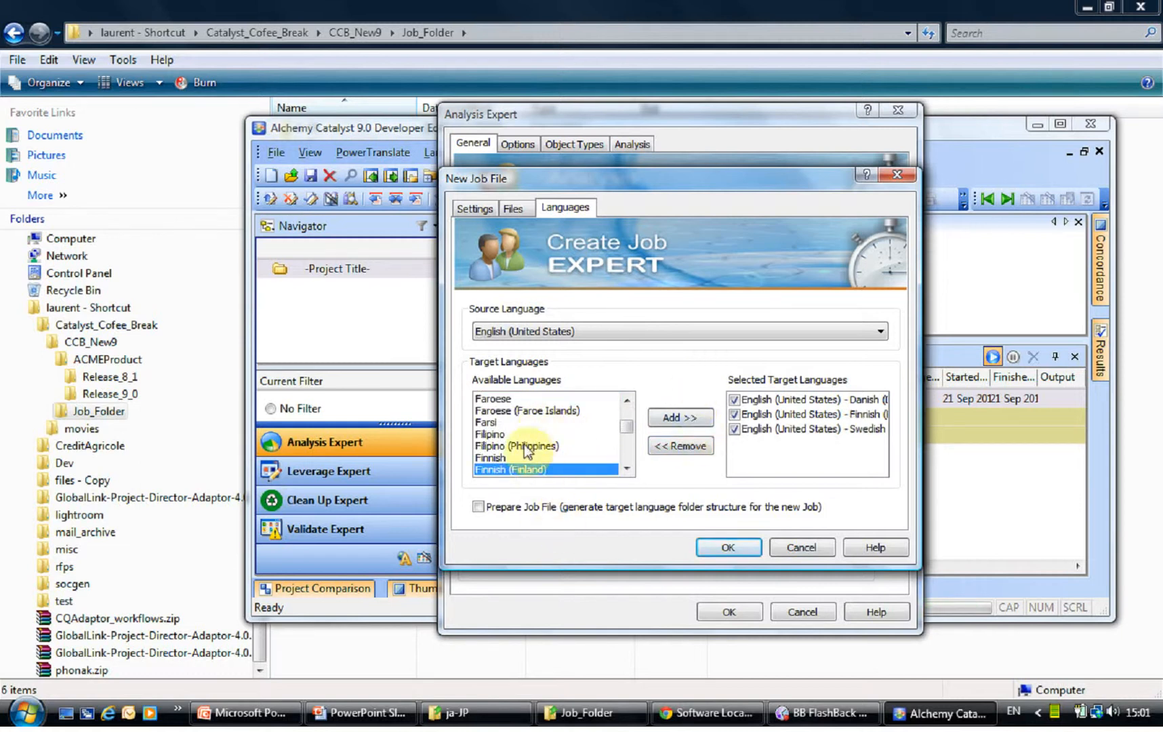
- Add Norwegian, Bokmål (Norway) to the target languages and schedule the analysis of the new Demo_Tier2 job
key("n")
left_click(627, 458)
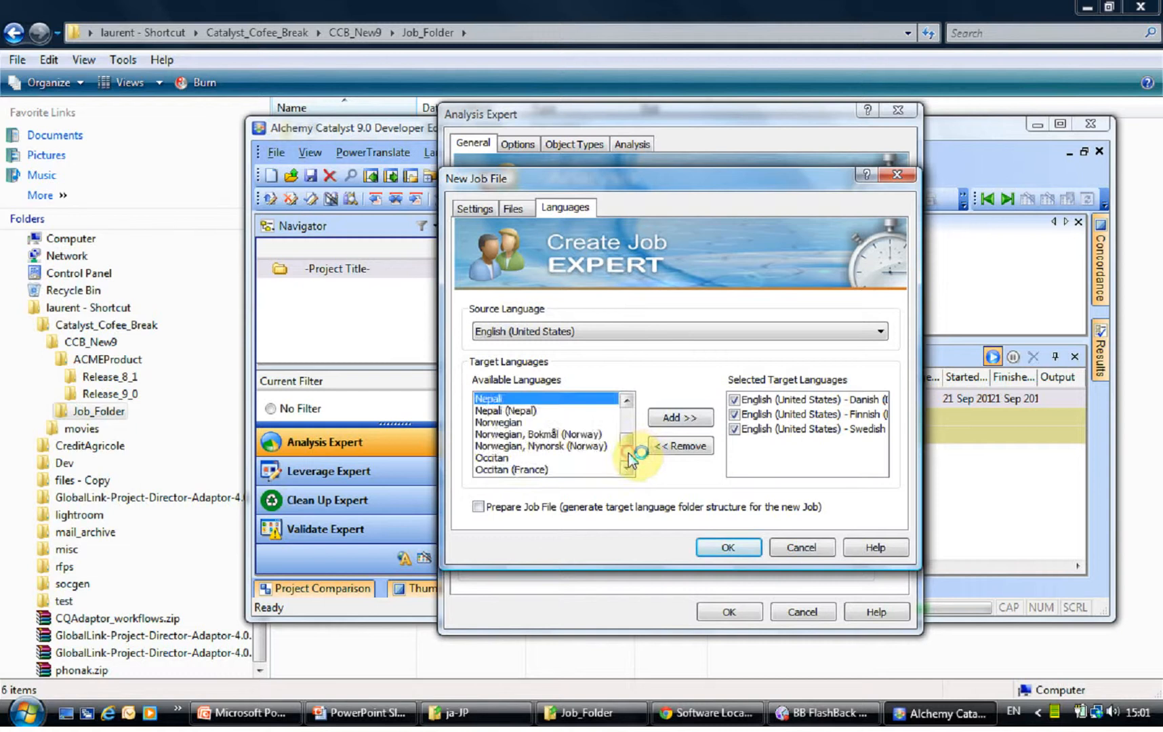
double_click(553, 435)
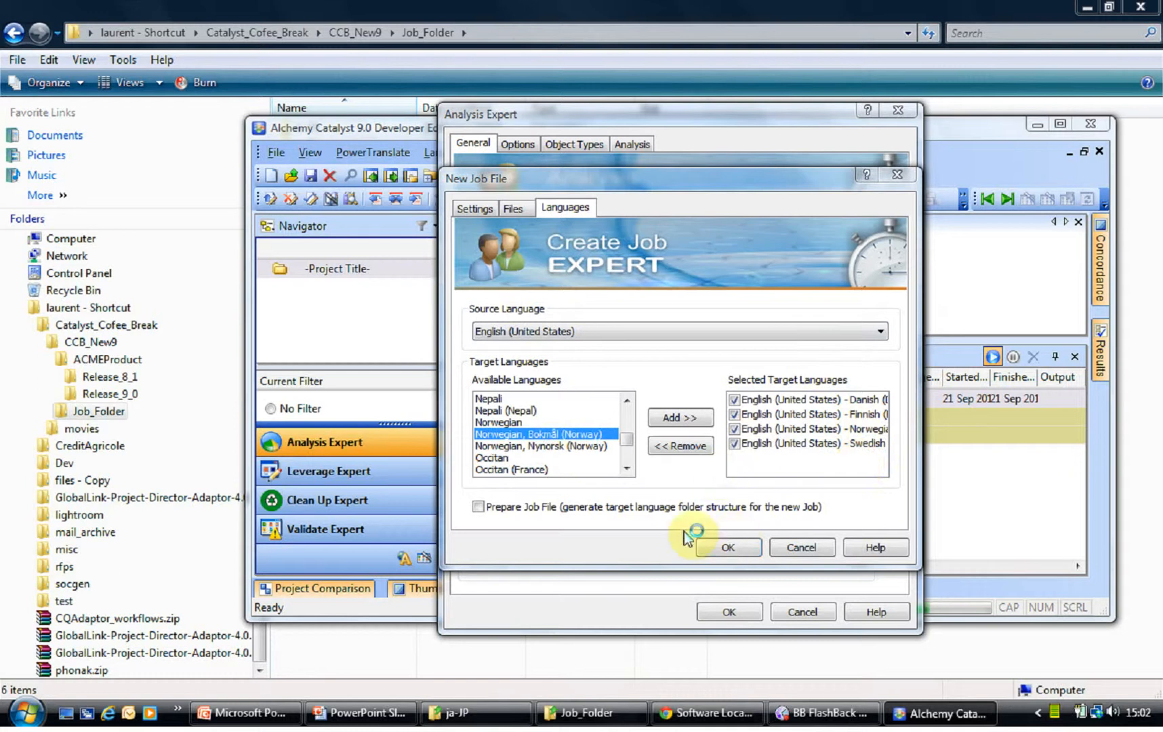
left_click(730, 548)
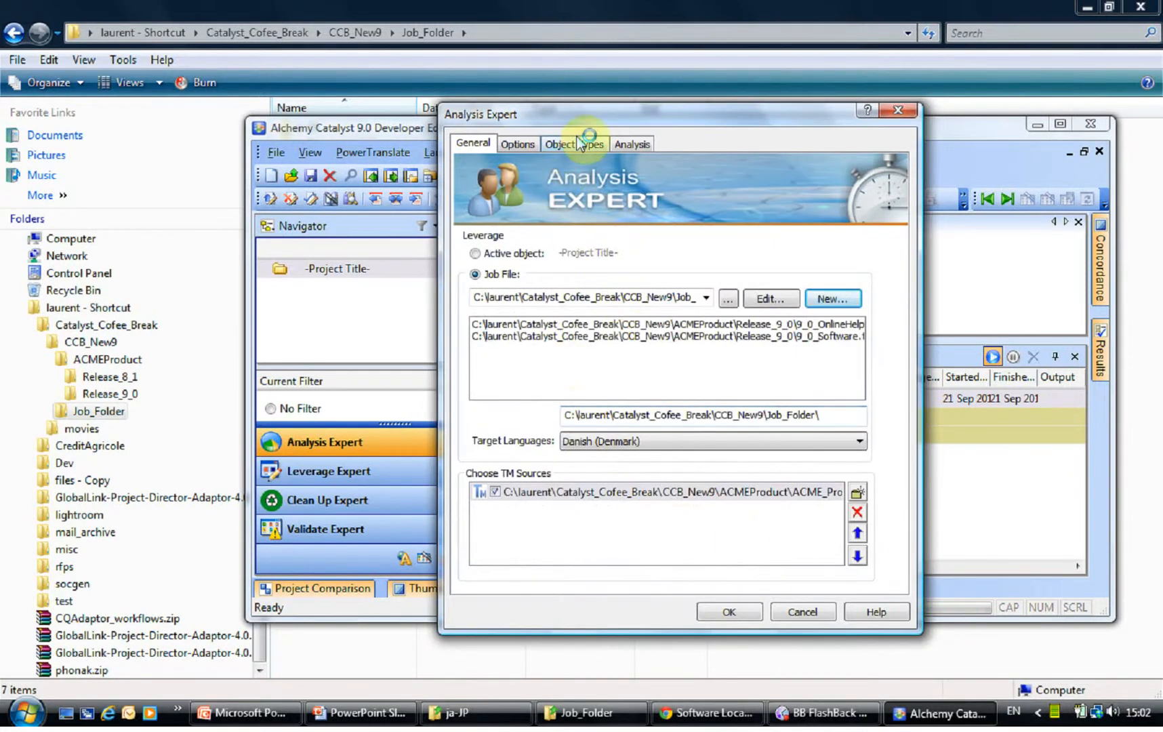
left_click(745, 616)
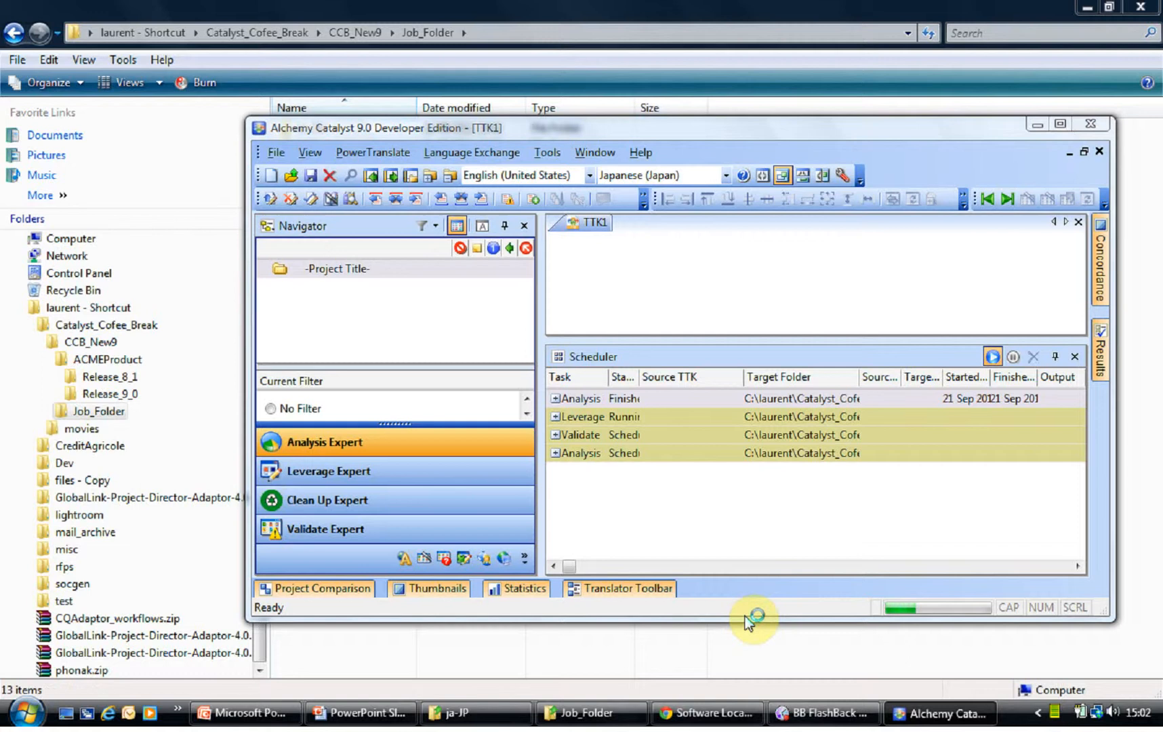
- Switch to the Job_Folder window and open the ja-JP language folder to check its files
left_click(646, 6)
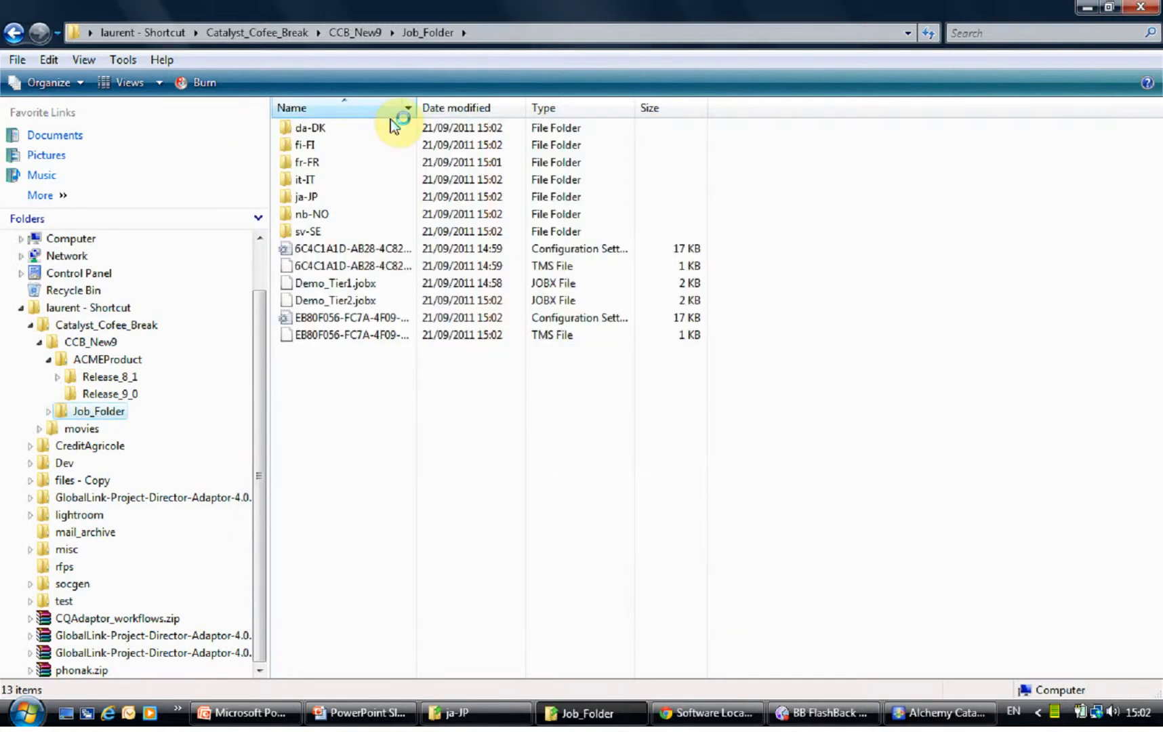
left_click(319, 197)
double_click(318, 197)
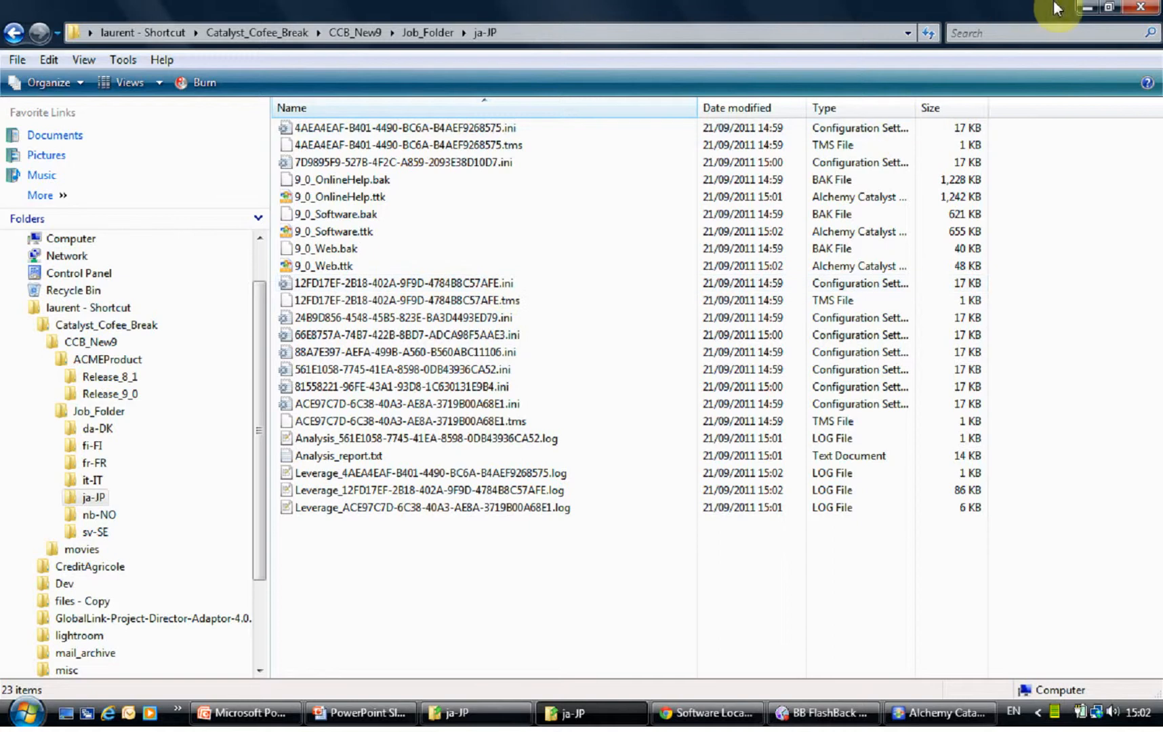
- Return to Catalyst and move its window up to check the Scheduler tasks alongside the ja-JP folder
left_click(936, 712)
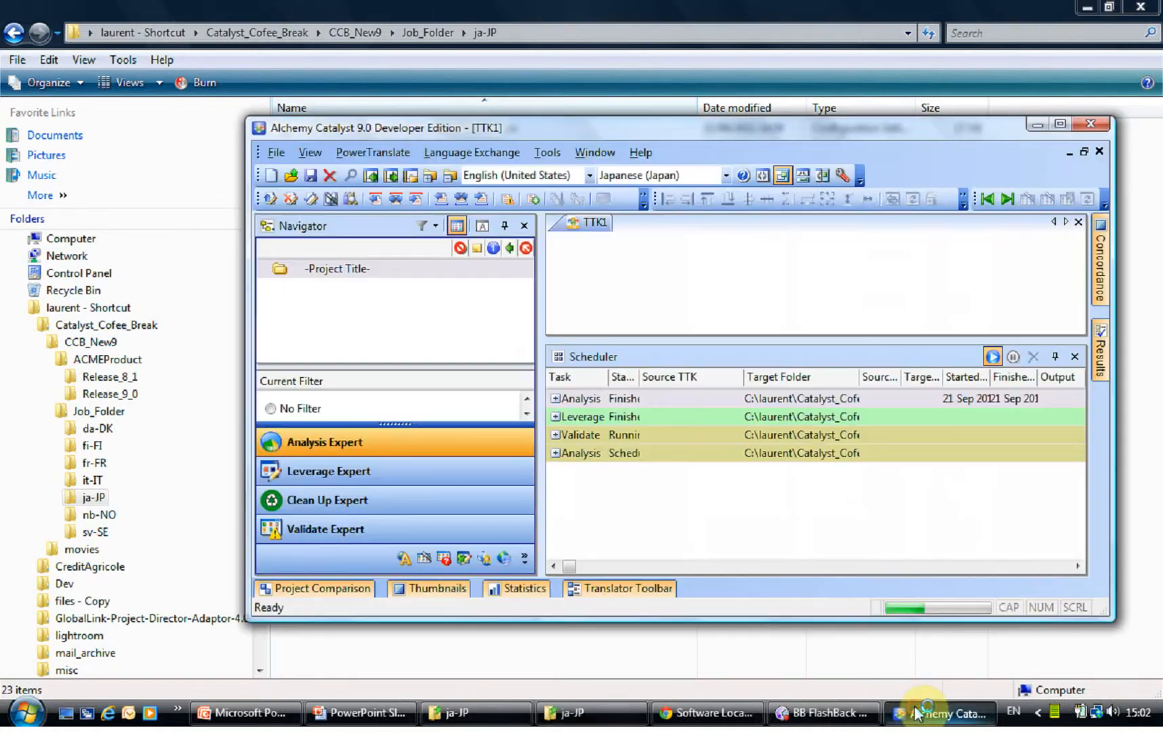
left_click_drag(716, 126, 593, 70)
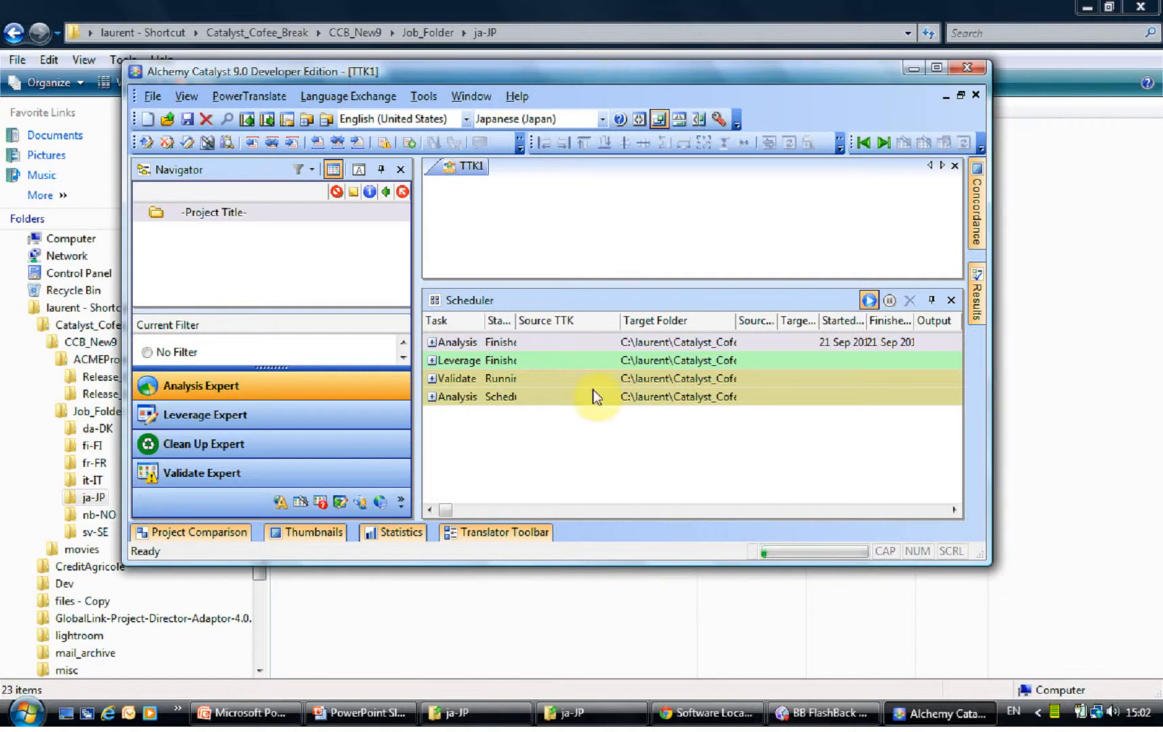
left_click(528, 397)
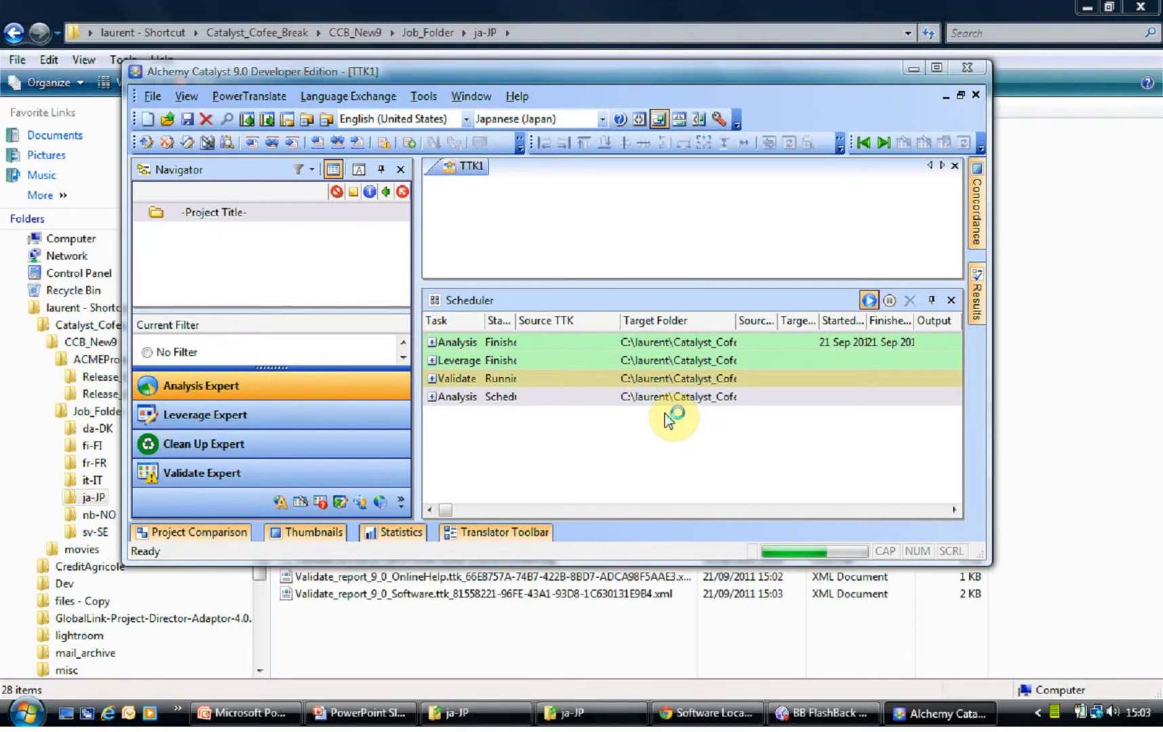
left_click(666, 398)
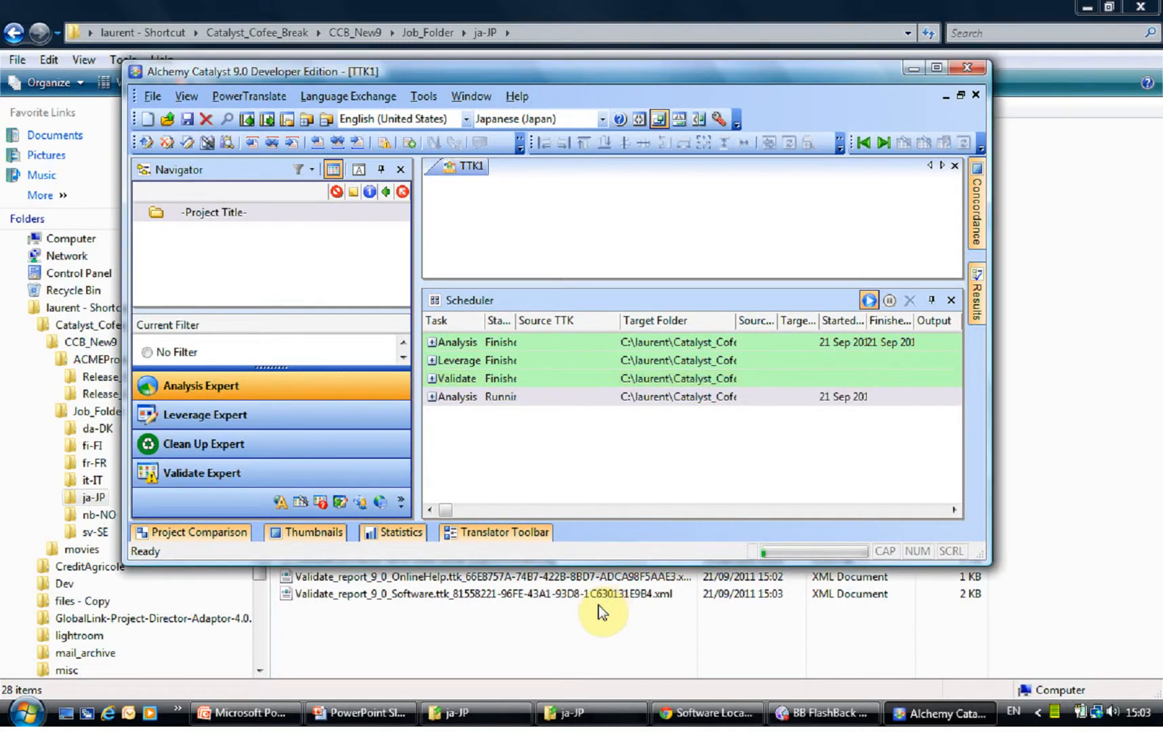
- Pause the Scheduler and remove the finished Analysis, Leverage and Validate parent tasks with their sub-tasks
left_click(884, 302)
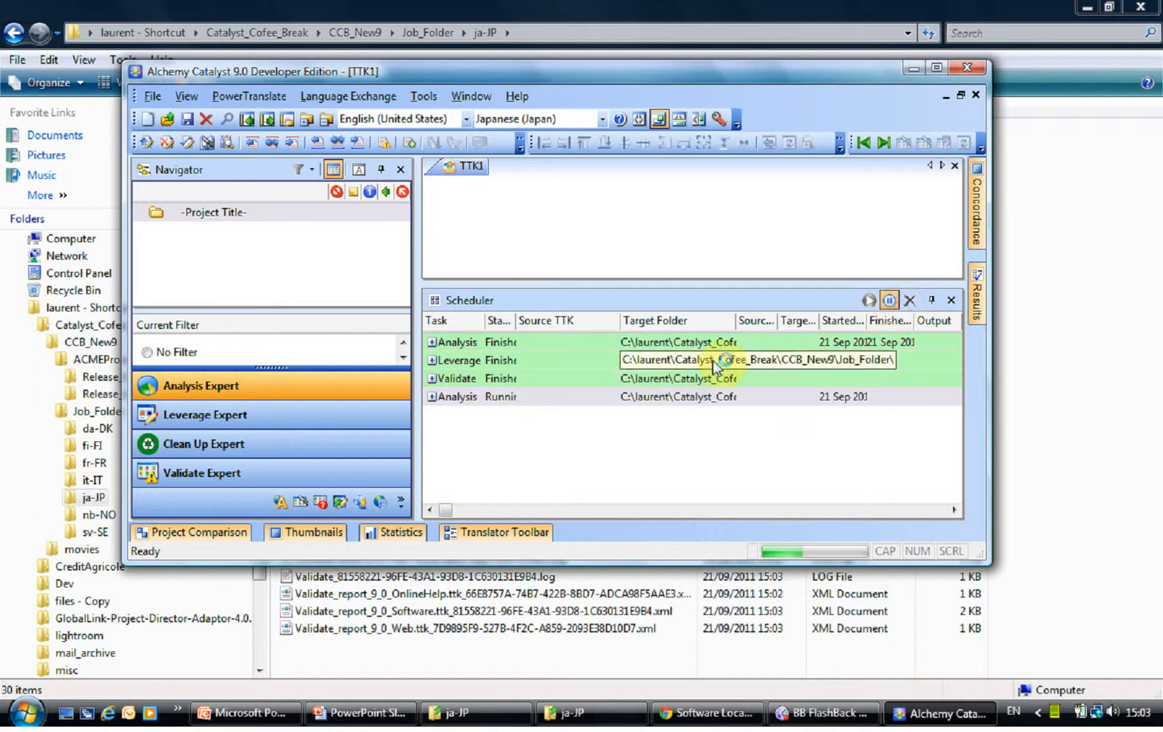
left_click(717, 341)
left_click(911, 300)
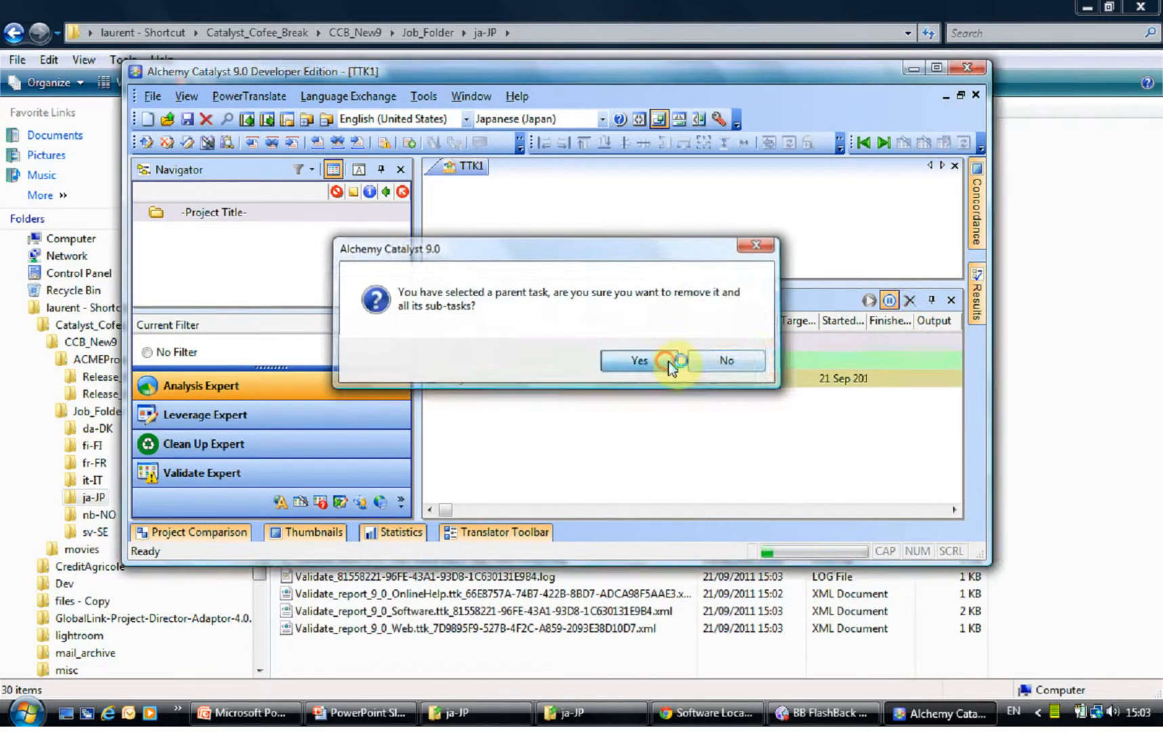
left_click(668, 362)
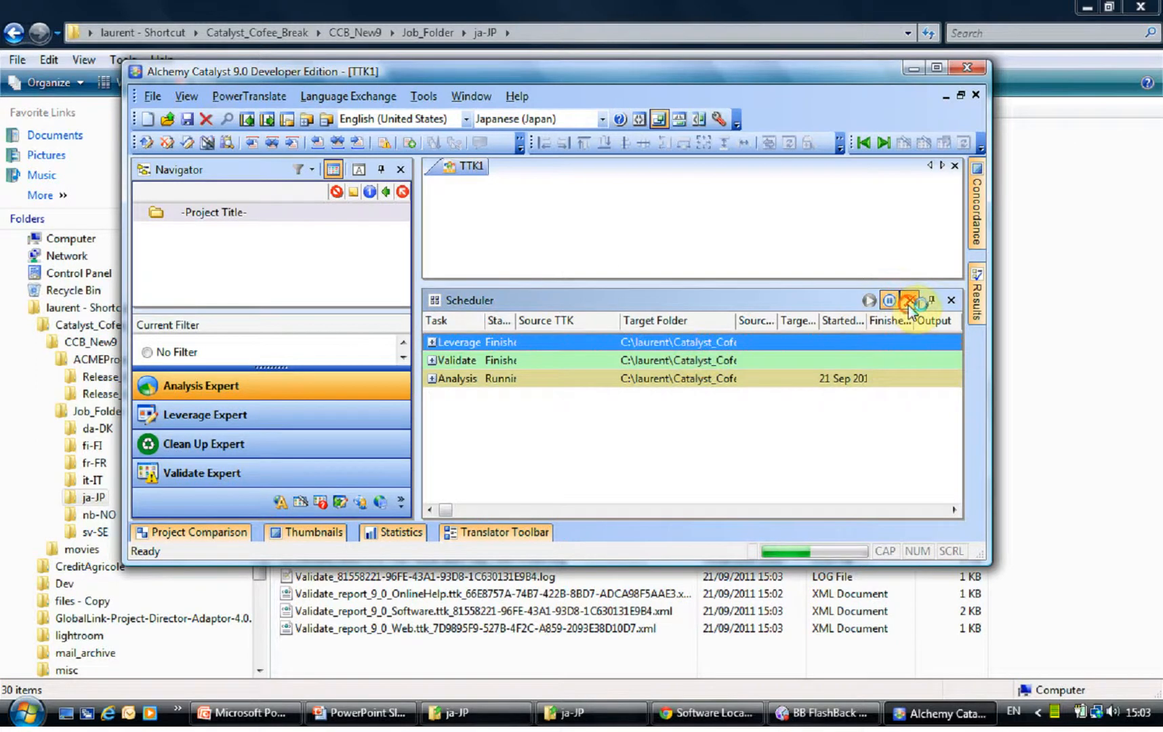
left_click(909, 301)
left_click(669, 360)
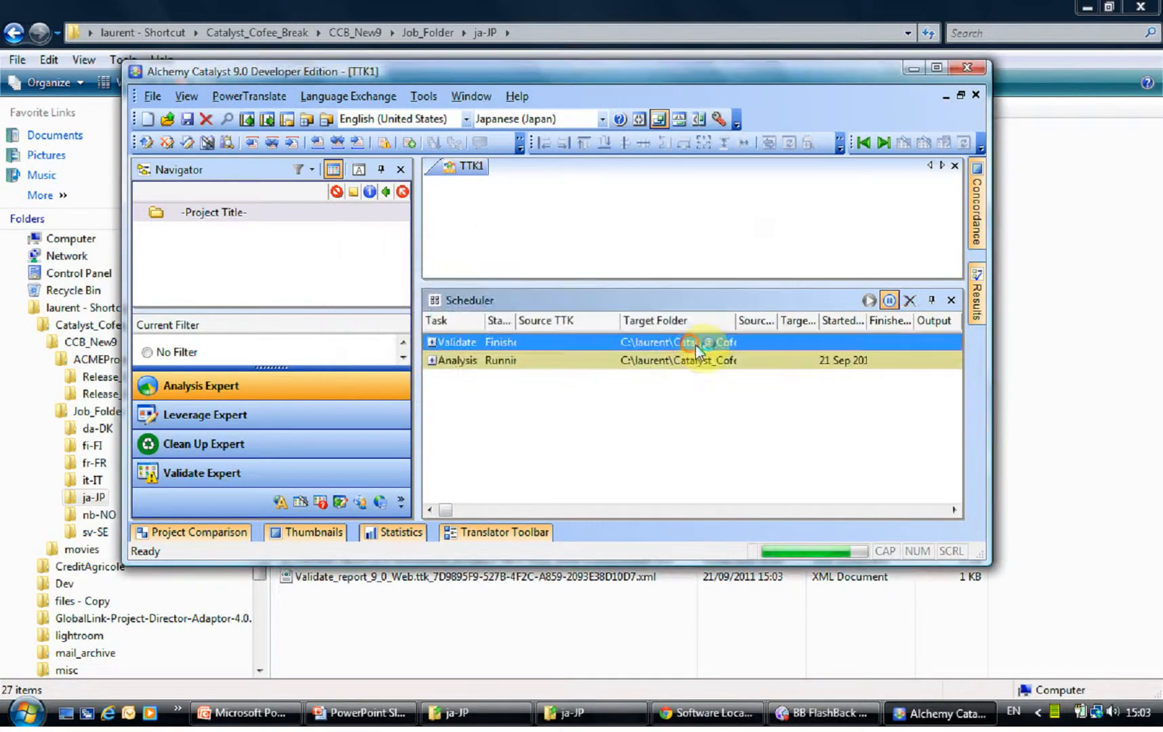
left_click(909, 300)
left_click(665, 356)
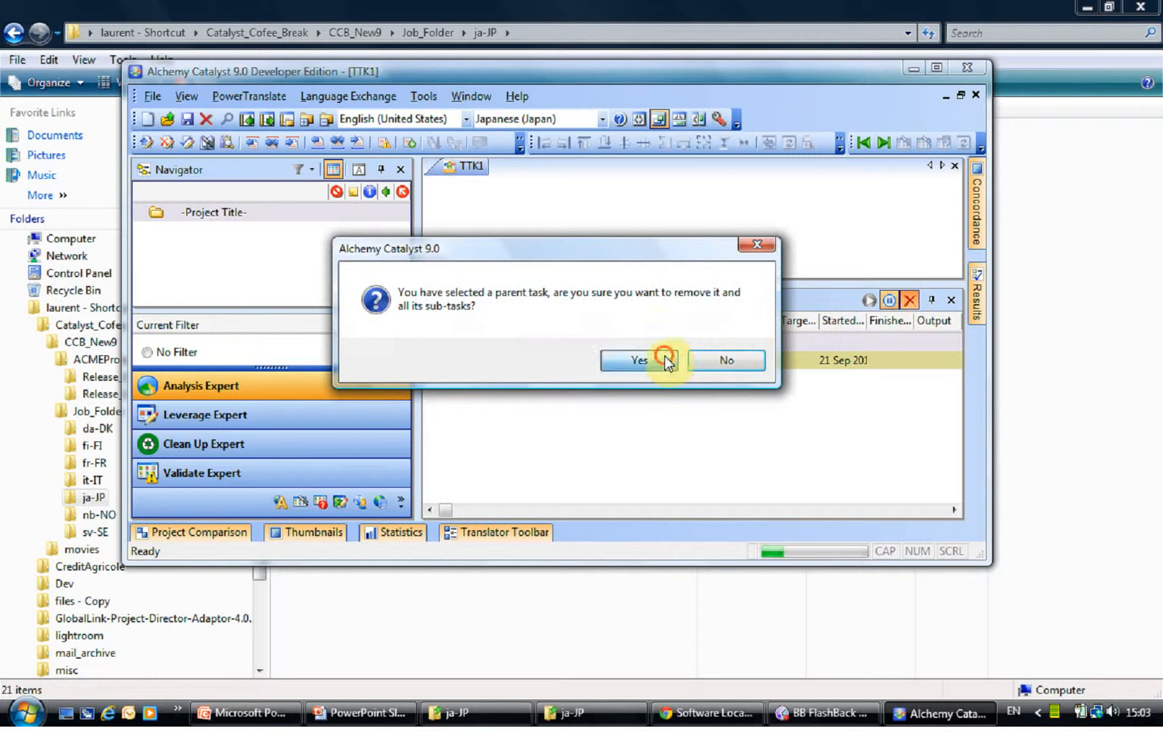
- Open 9_0_Software.ttk from the ja-JP folder in a maximized Catalyst window and resume the Scheduler
left_click(932, 8)
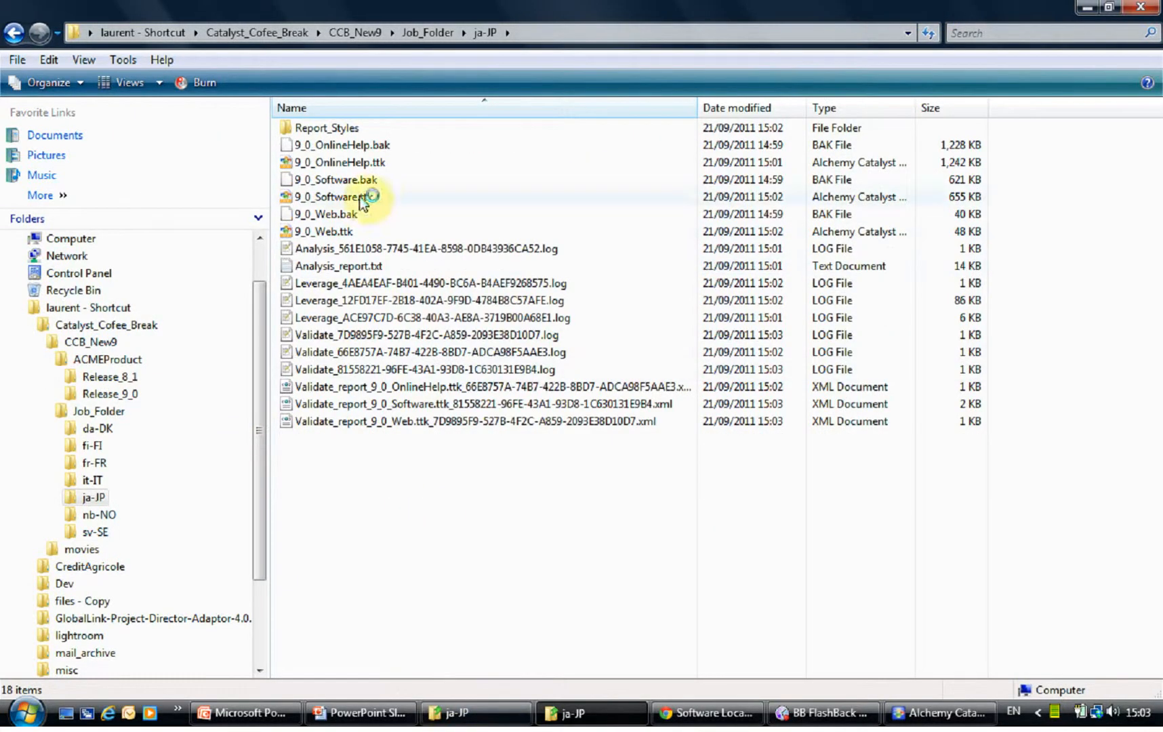
mouse_move(352, 168)
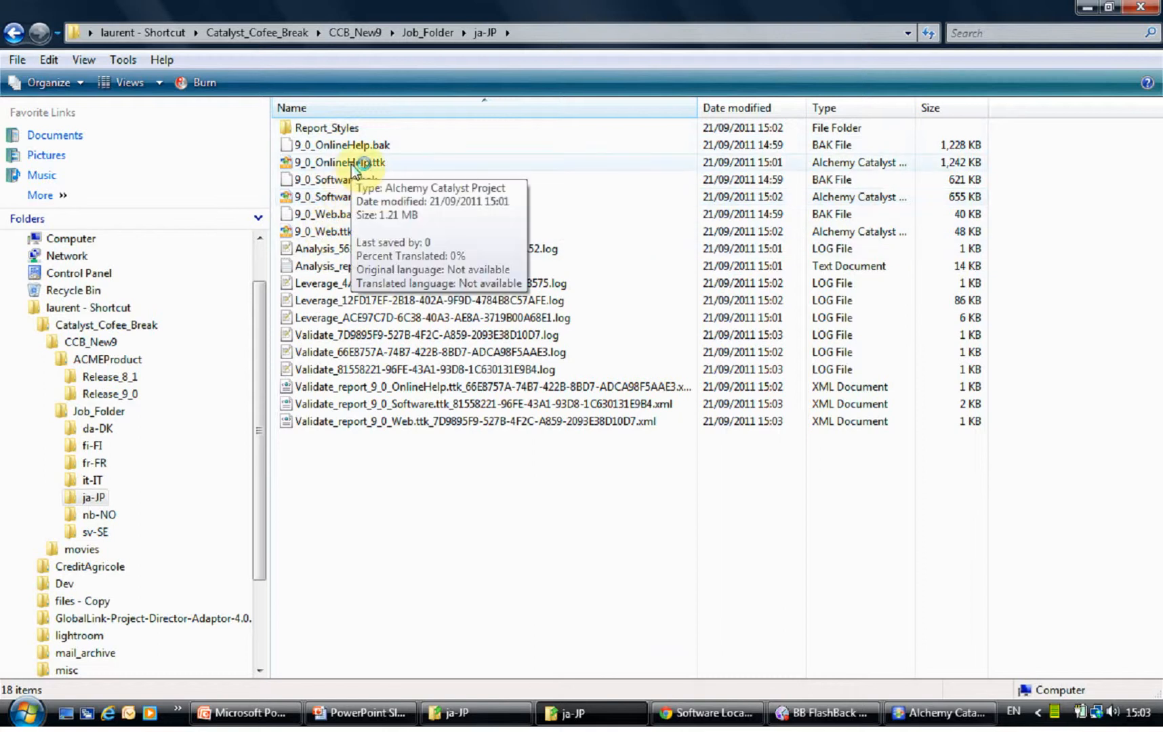
double_click(345, 198)
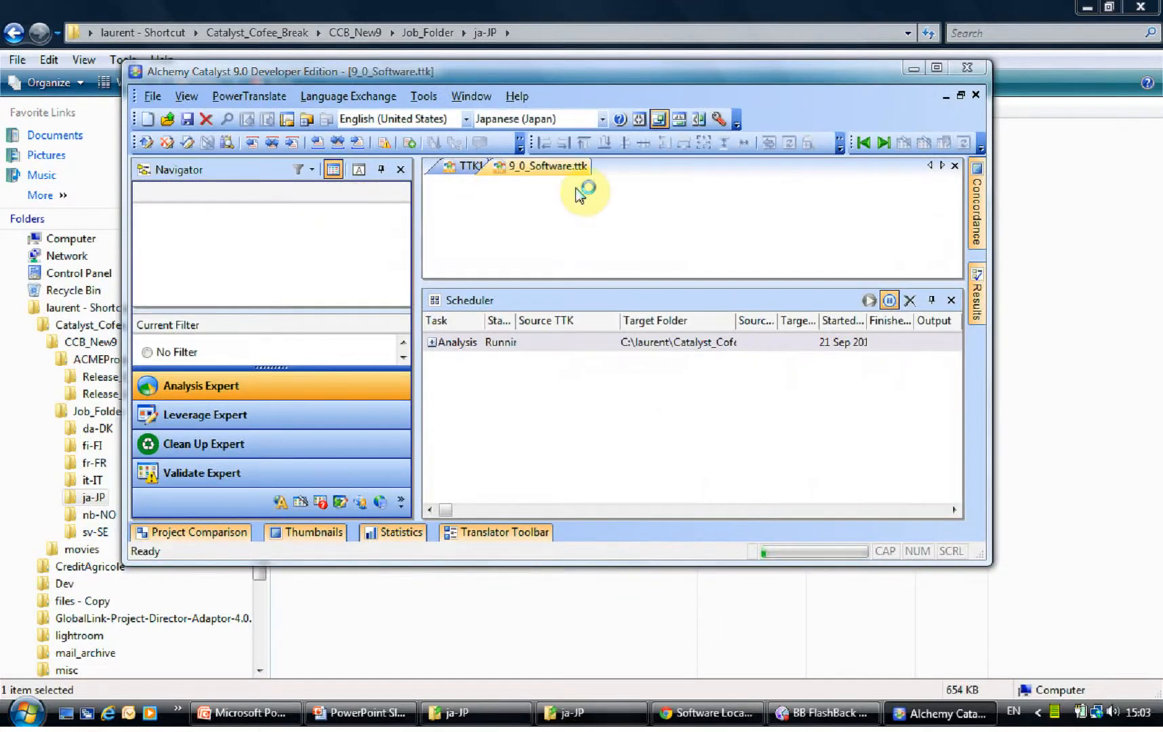
double_click(719, 74)
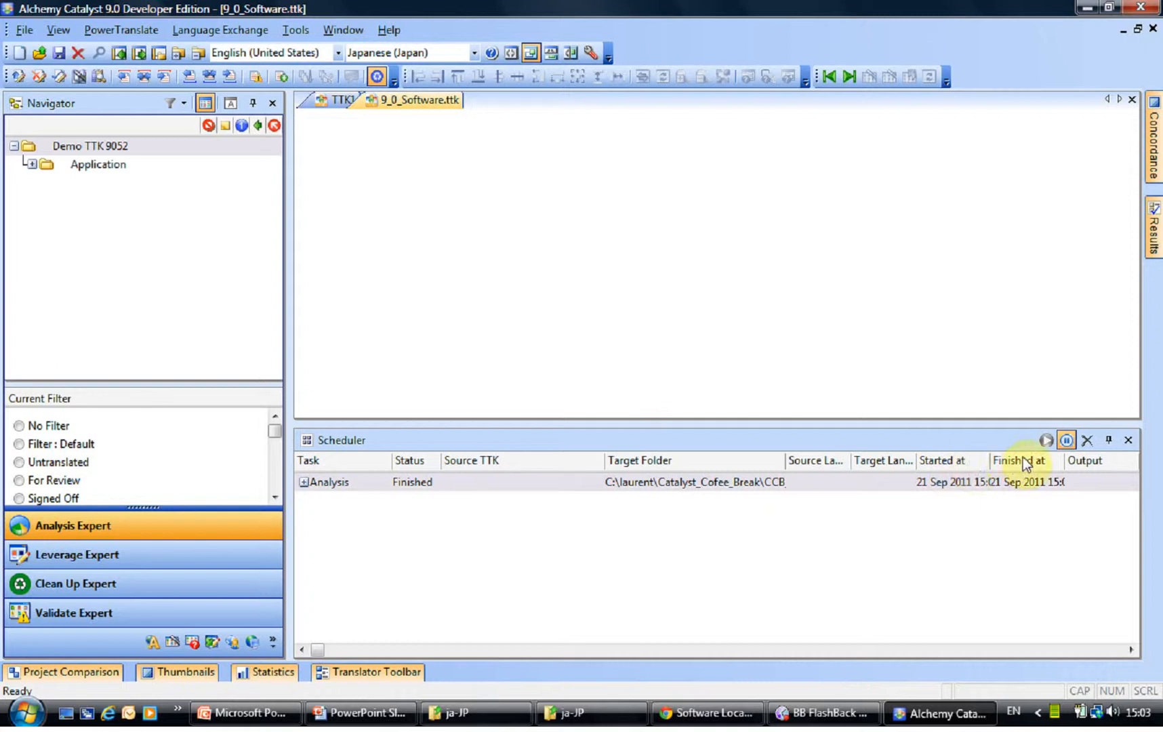
left_click(1046, 440)
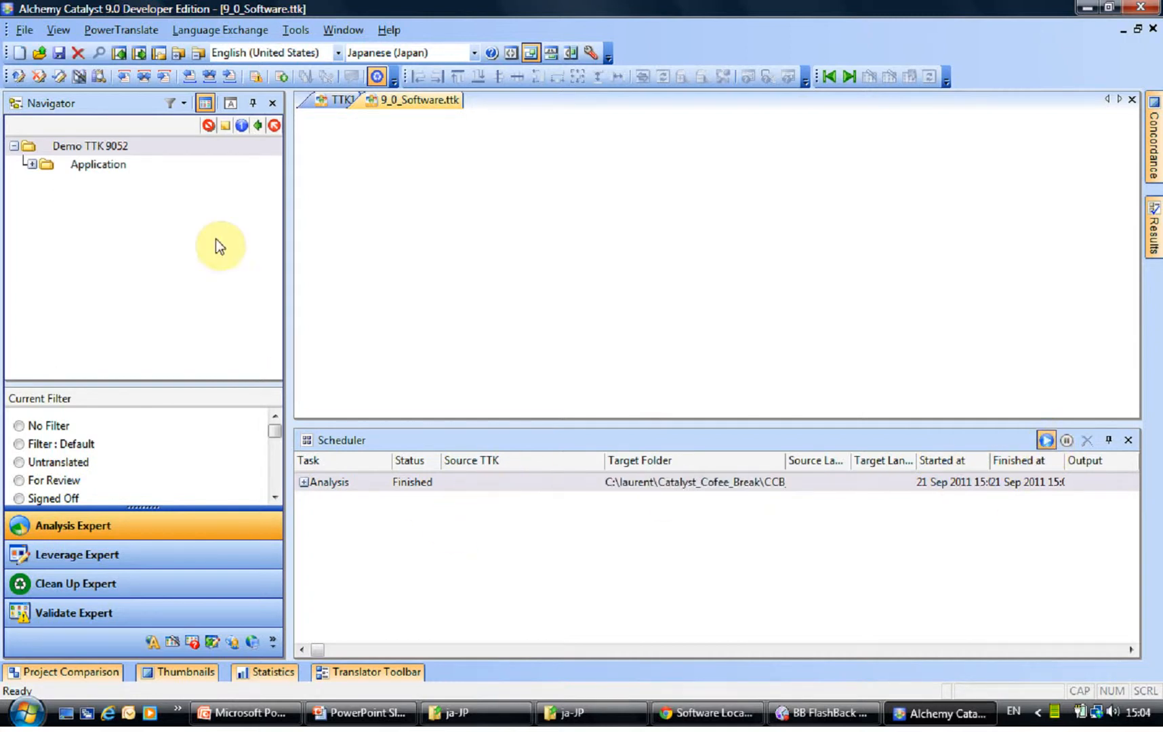
- Inspect dialog 1000 of CATALYST.EXE in the Application folder, and close the 9_0_Software.ttk project
left_click(31, 164)
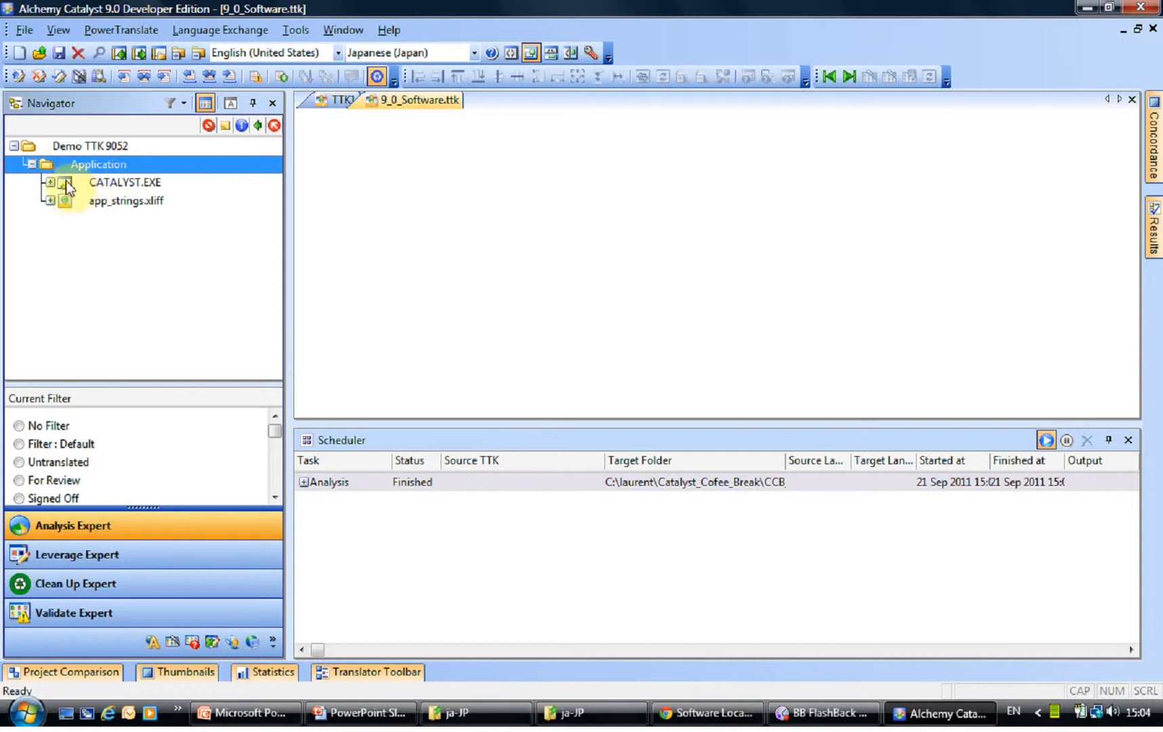
left_click(50, 182)
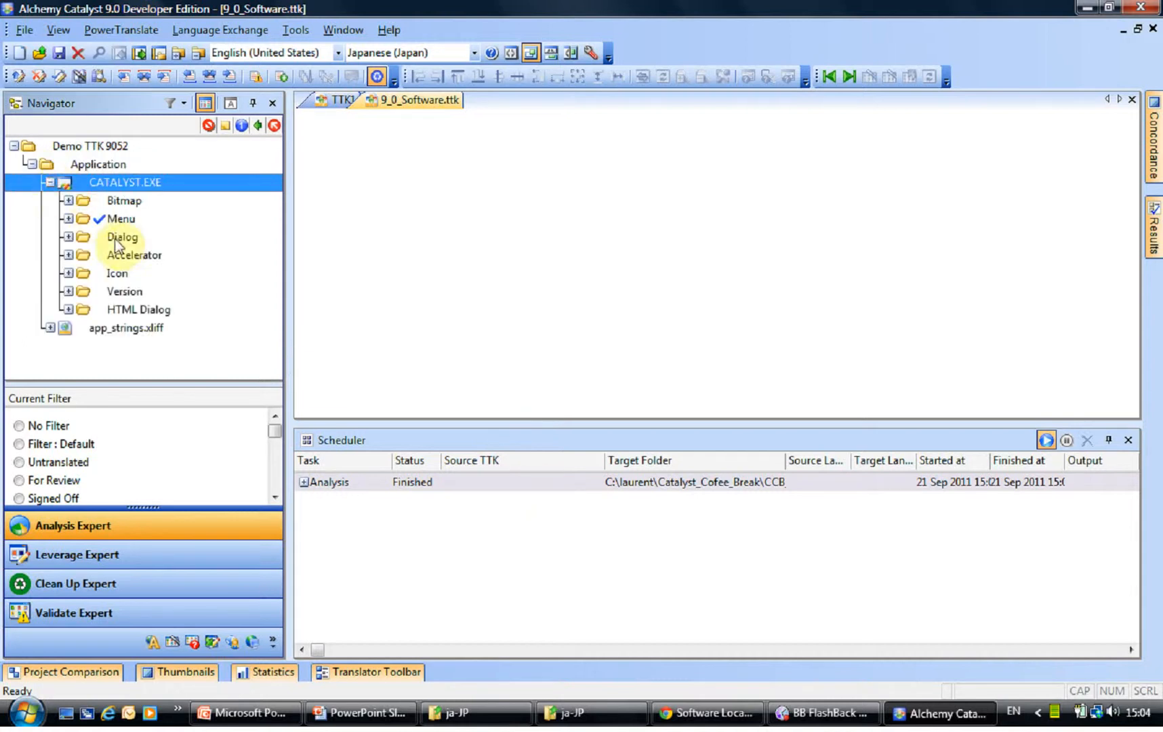
left_click(67, 237)
left_click(137, 256)
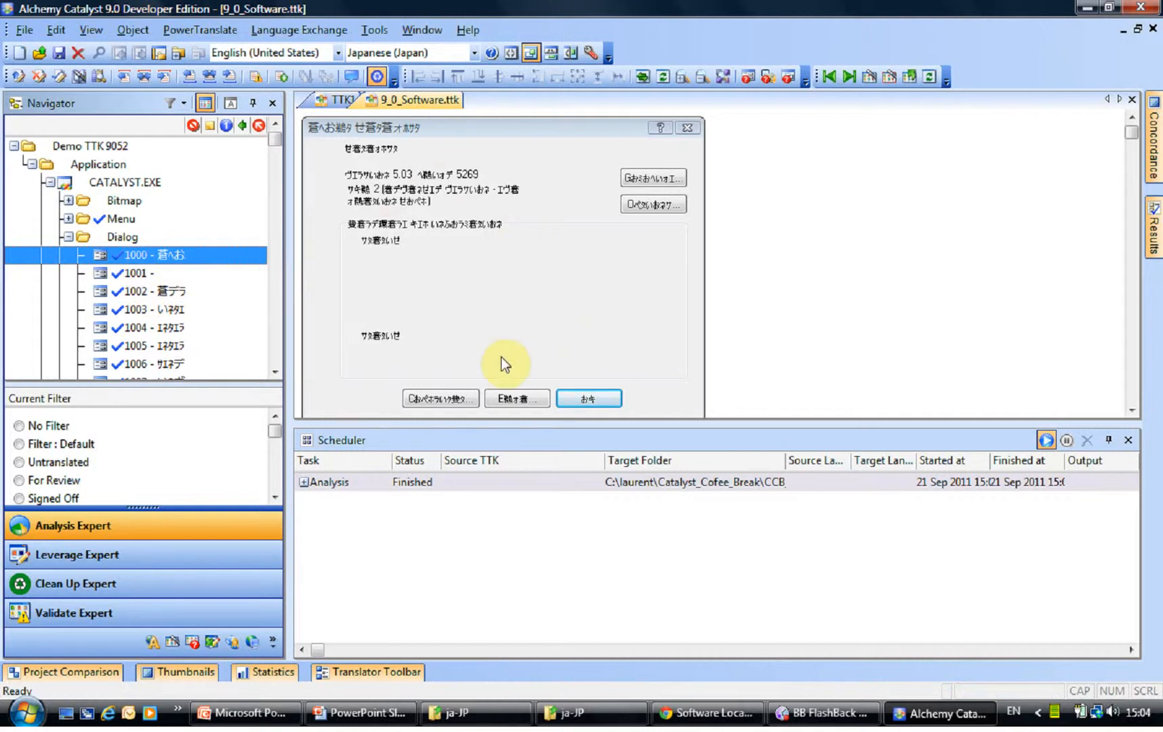
left_click(662, 77)
left_click(662, 77)
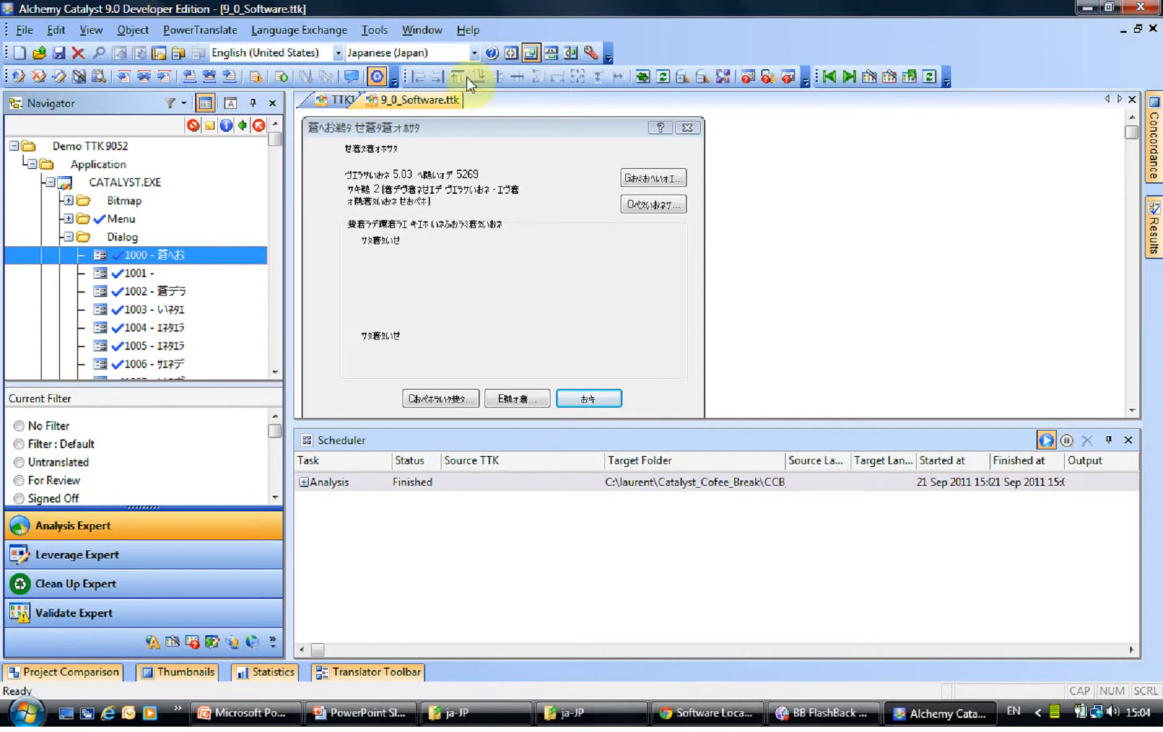
left_click(78, 53)
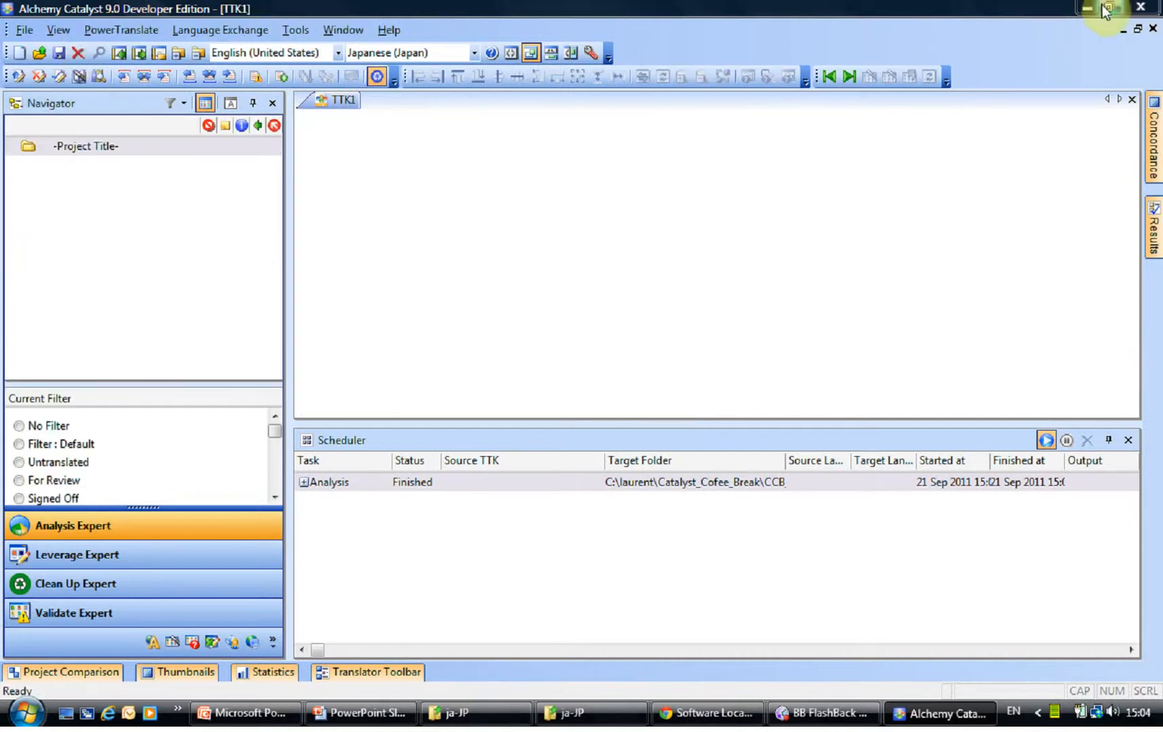
- Open Analysis_report.txt from the ja-JP folder and examine its summary in a widened Notepad window
left_click(1101, 6)
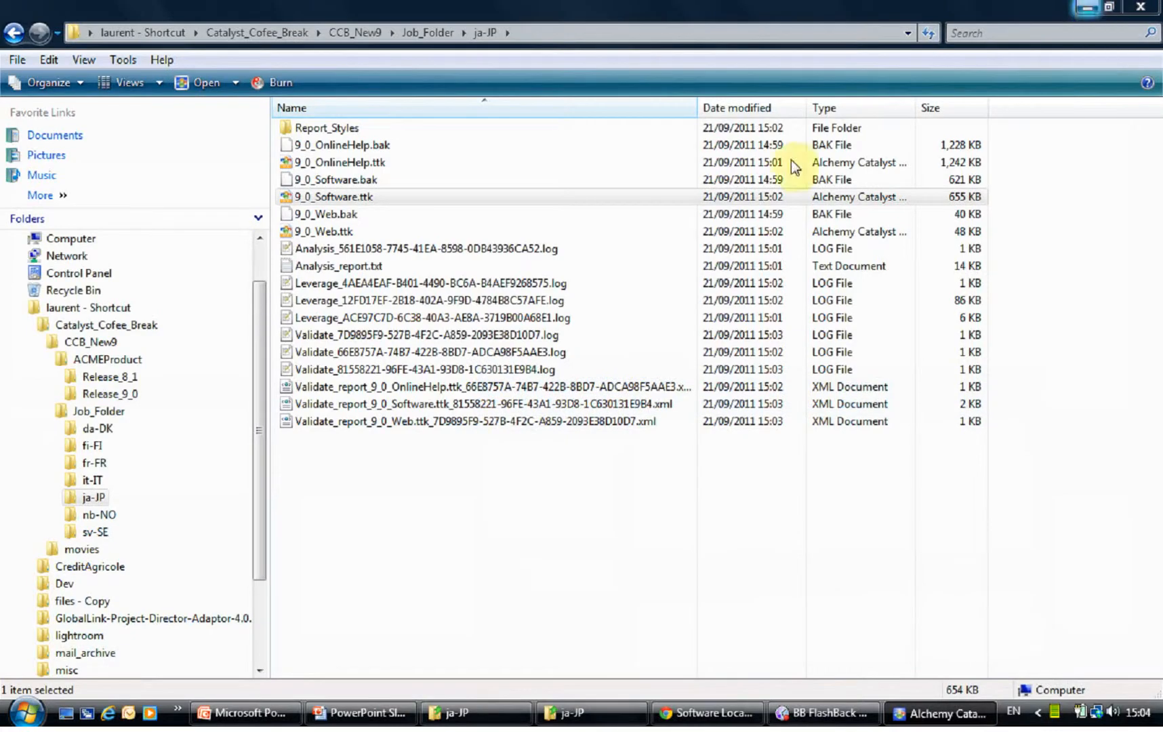
double_click(353, 270)
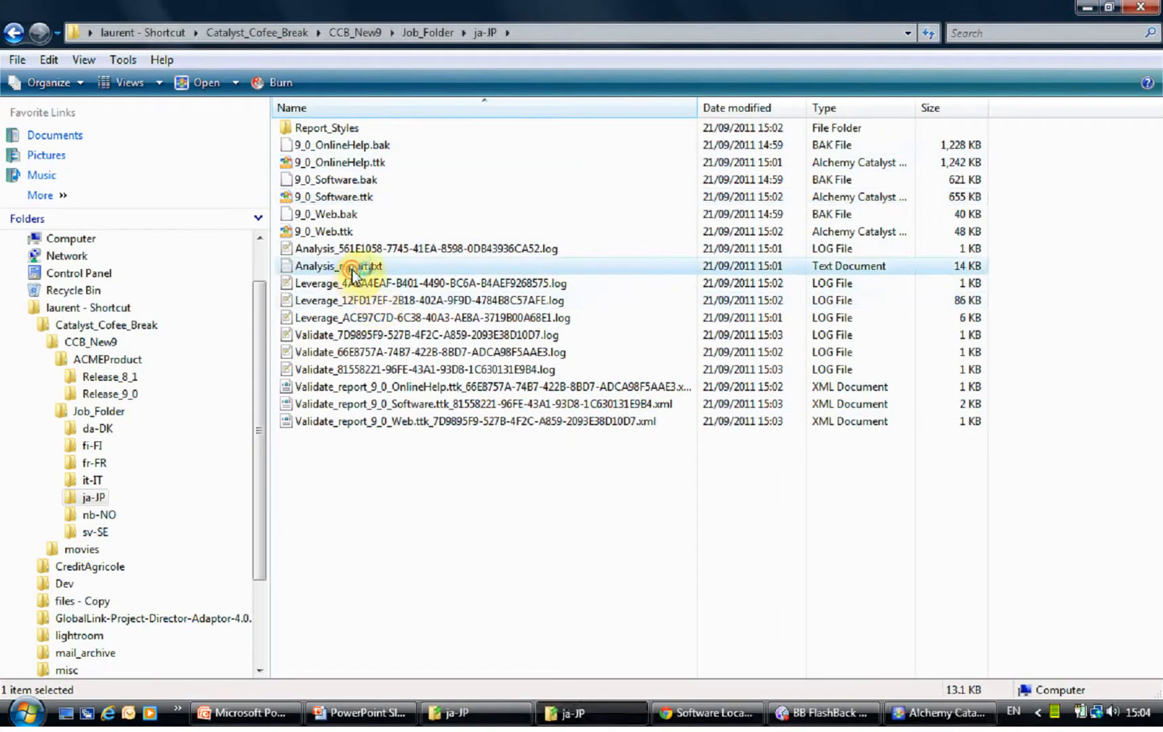
left_click_drag(1137, 182, 1154, 477)
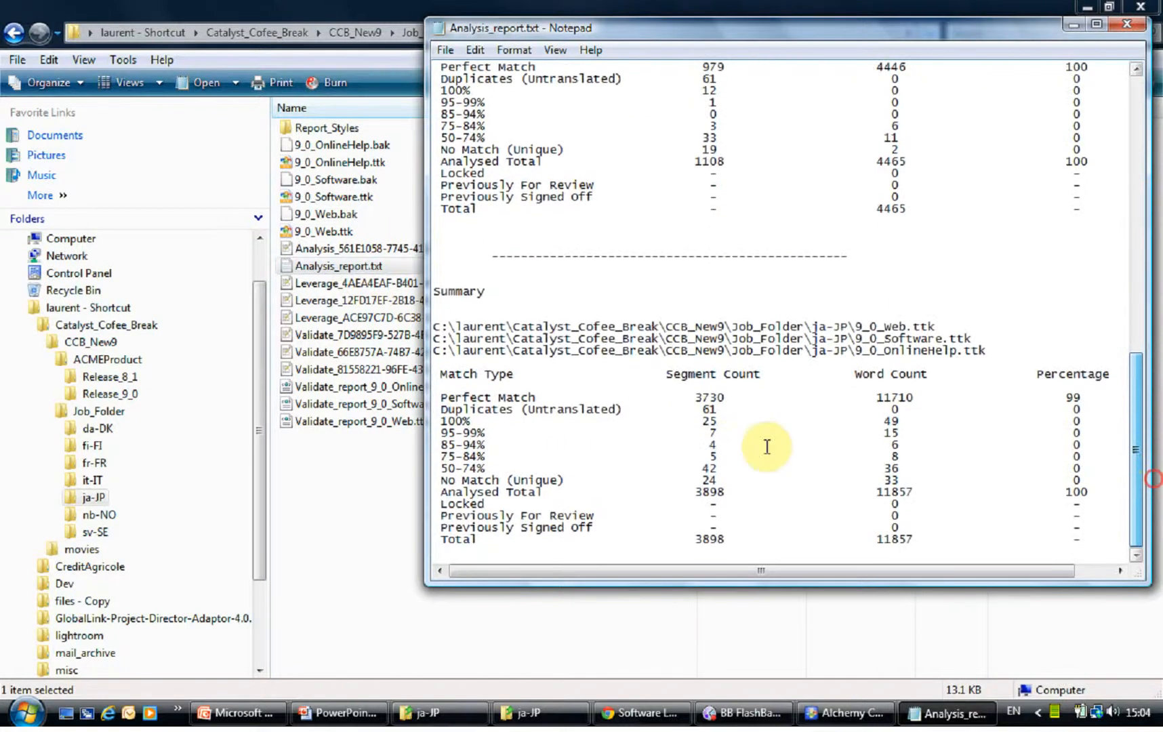
left_click_drag(425, 339, 164, 302)
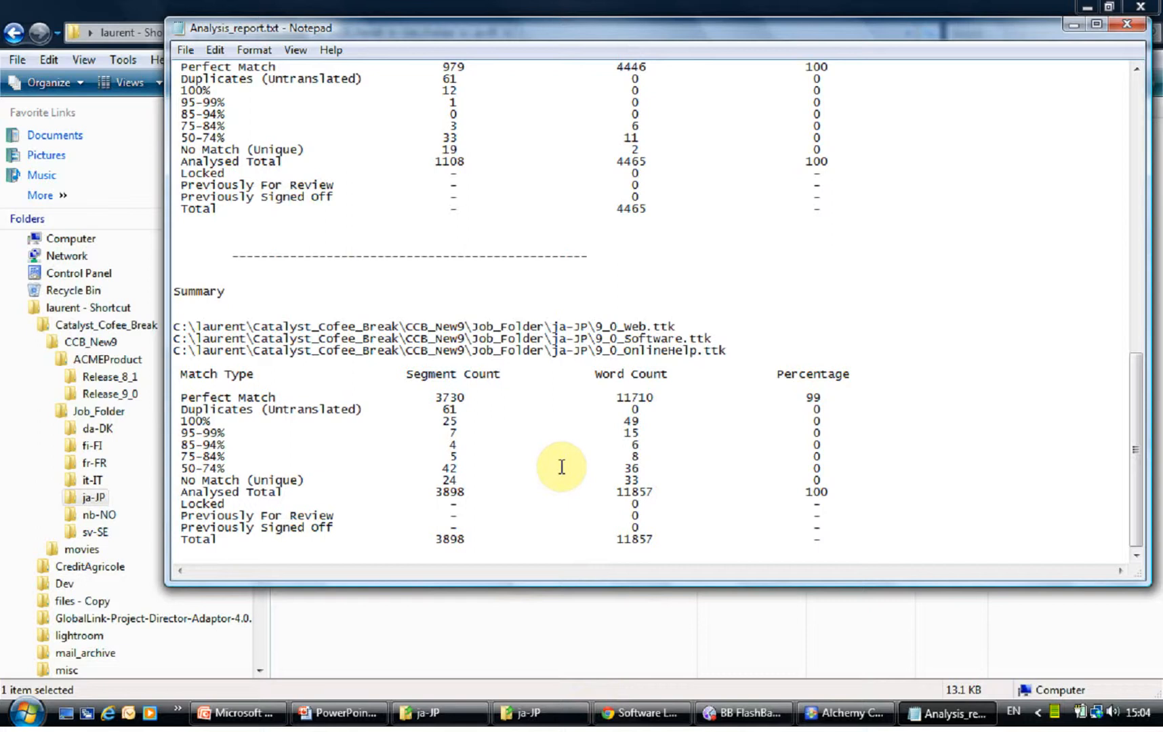
- Close the analysis report, check the Validate_7D9895F9 and Validate_66E8757A logs in the ja-JP folder, and close both logs
left_click(1118, 25)
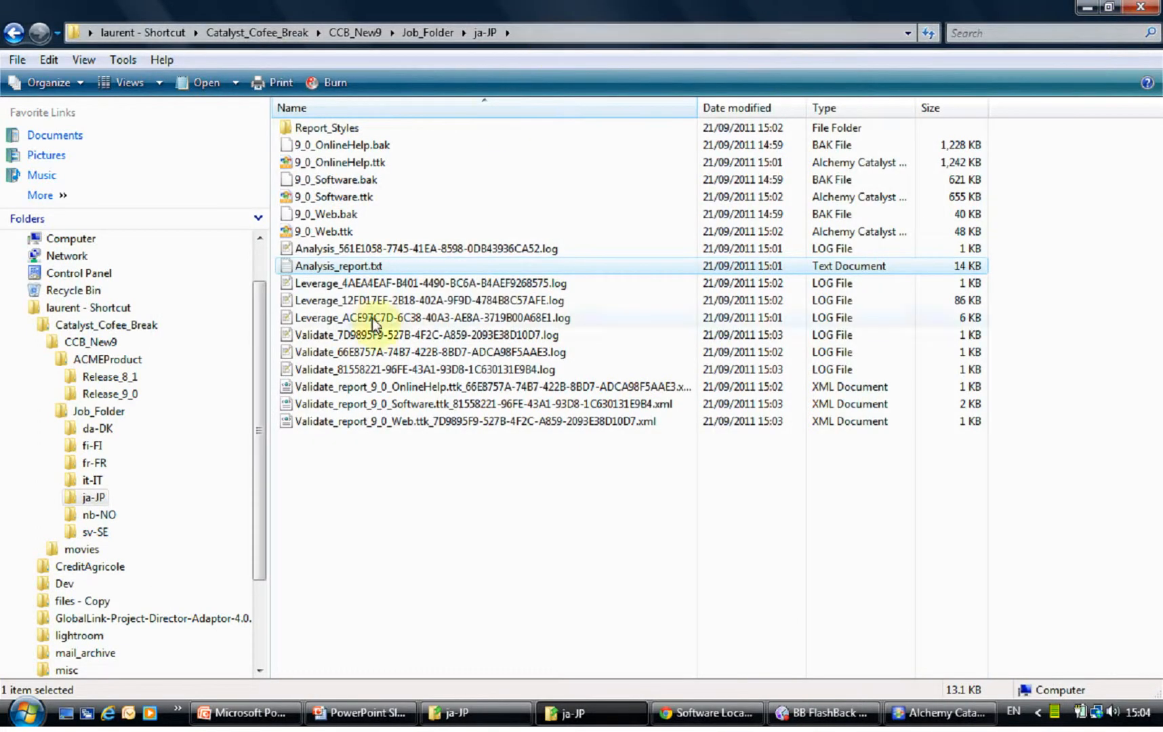
double_click(340, 337)
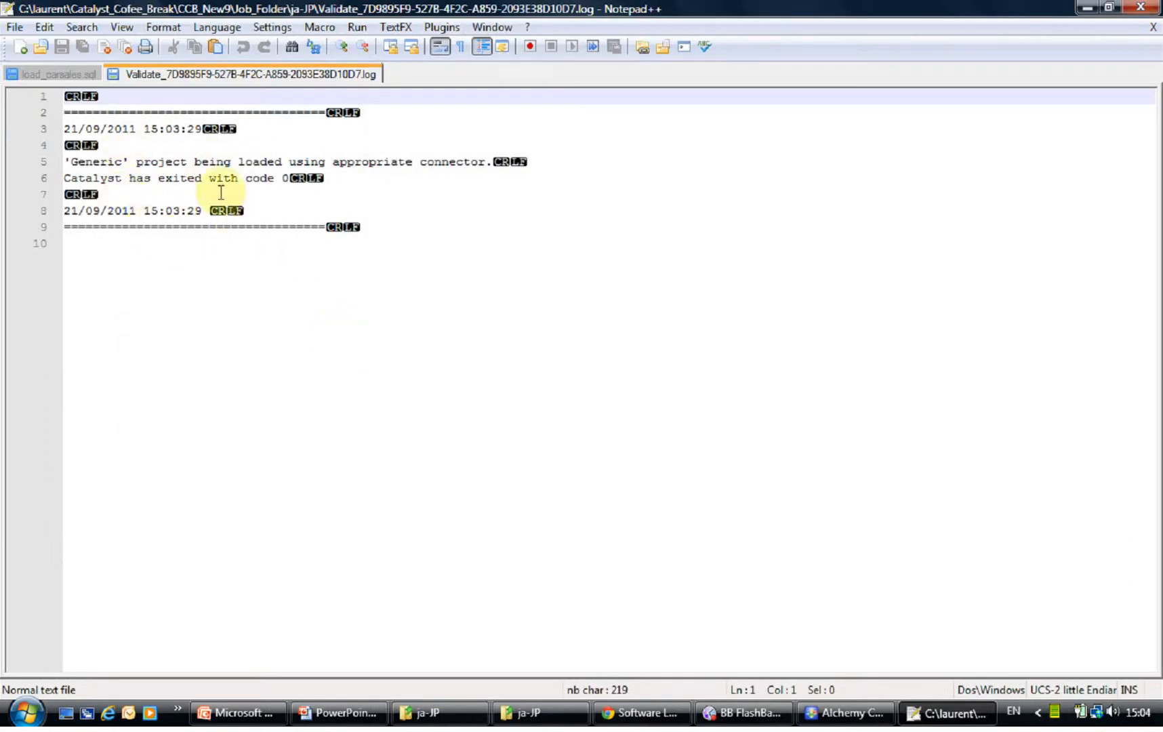
key("alt+F4")
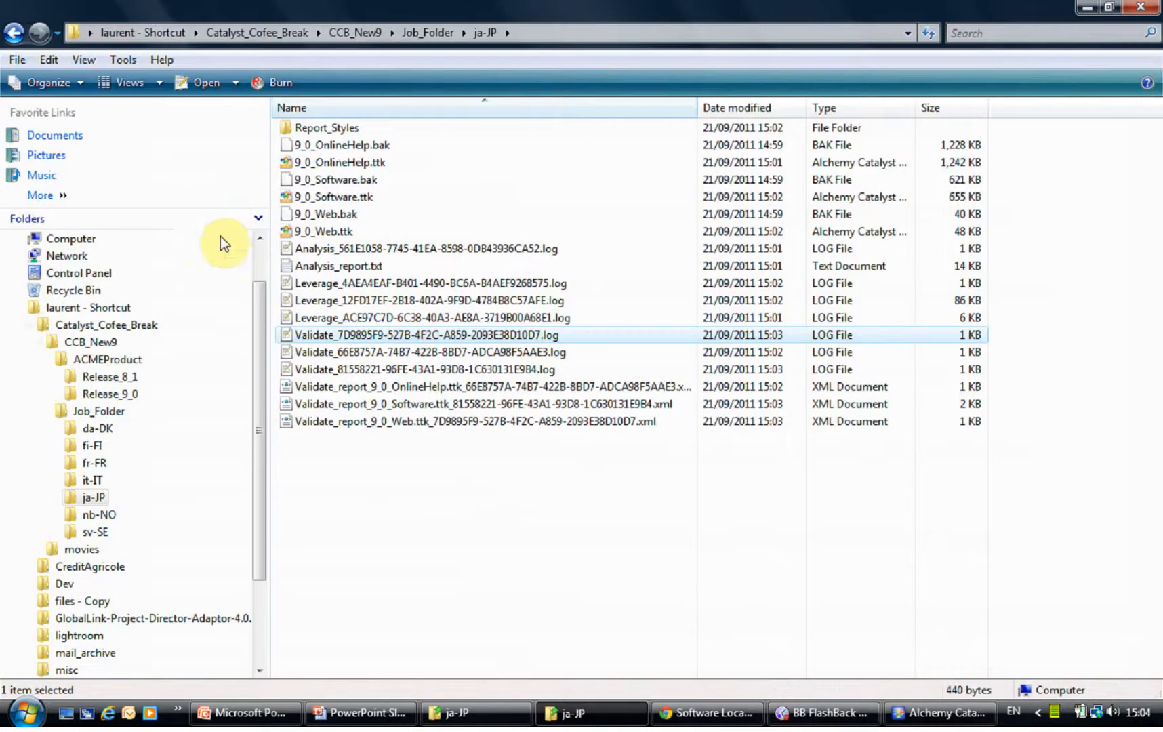
double_click(315, 352)
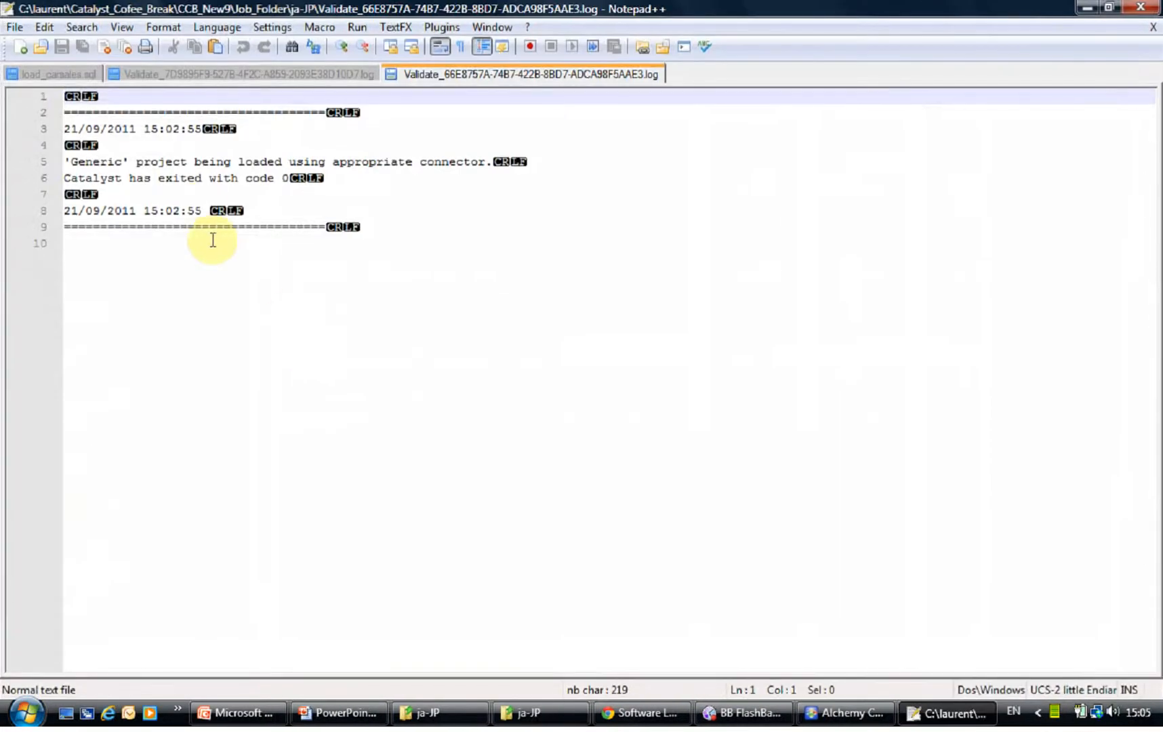
key("ctrl+w")
key("ctrl+w")
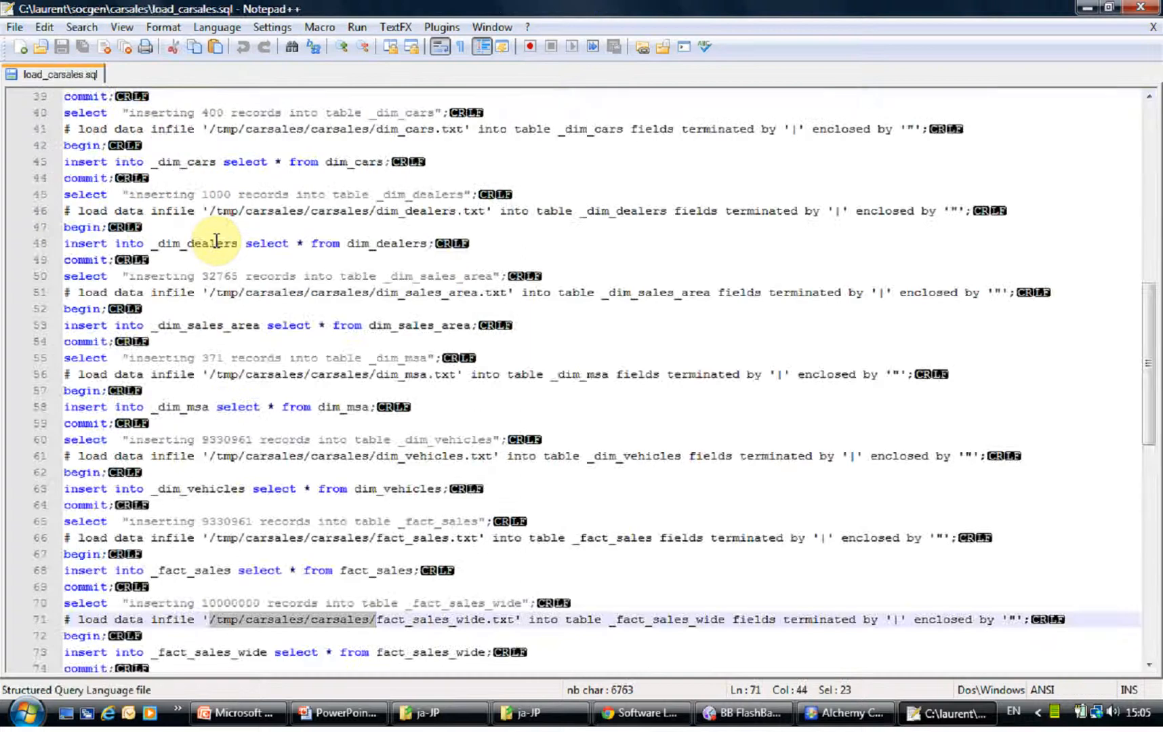
- Close load_carsales.sql, examine the Validate_81558221 log from the ja-JP folder in Notepad++, and return to the folder
key("ctrl+w")
key("alt+Tab")
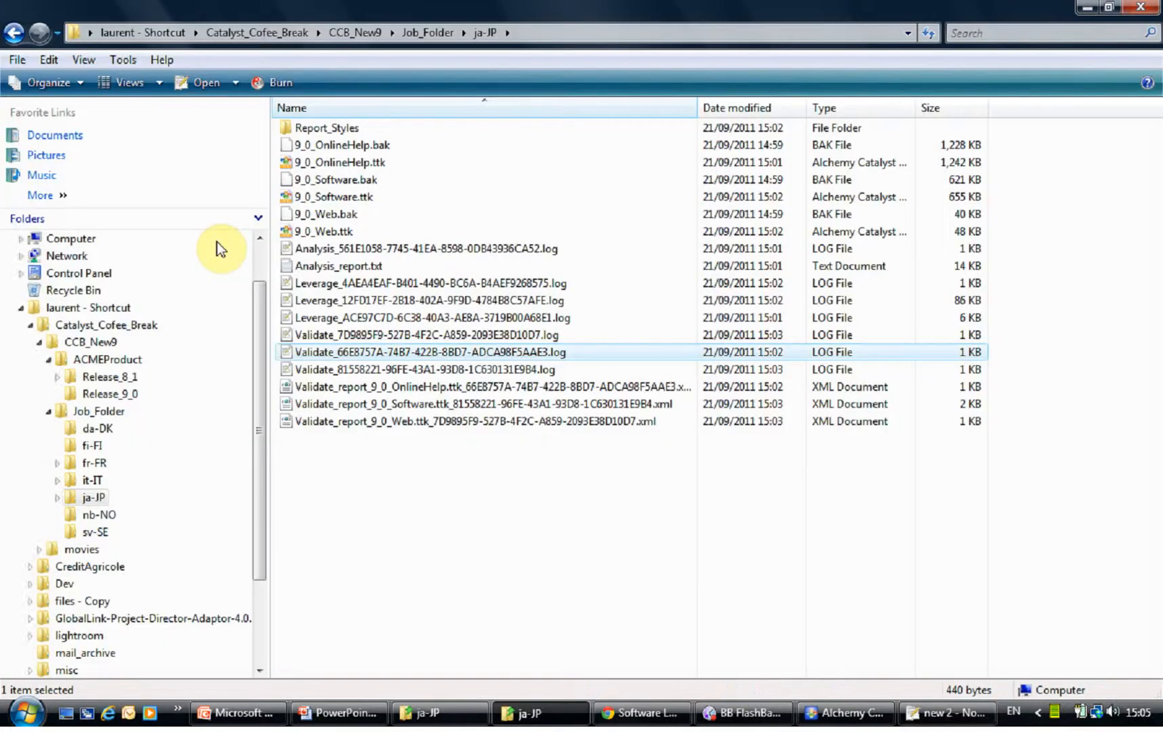
double_click(308, 369)
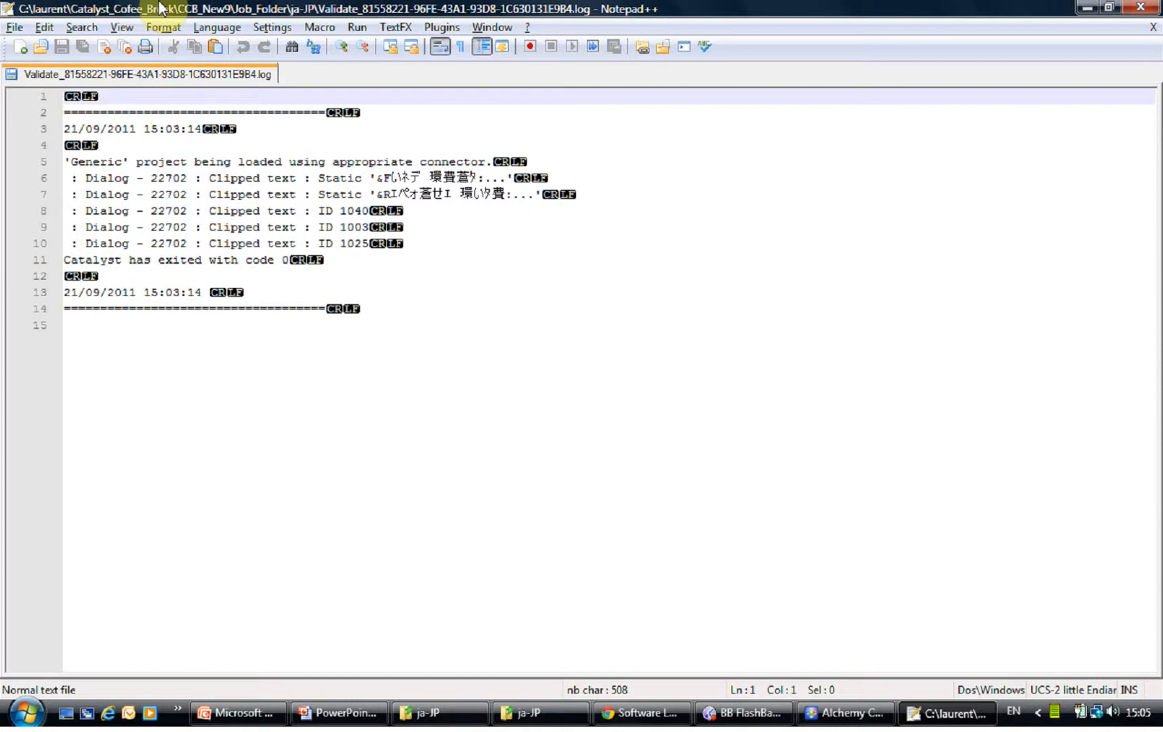
key("alt+Tab")
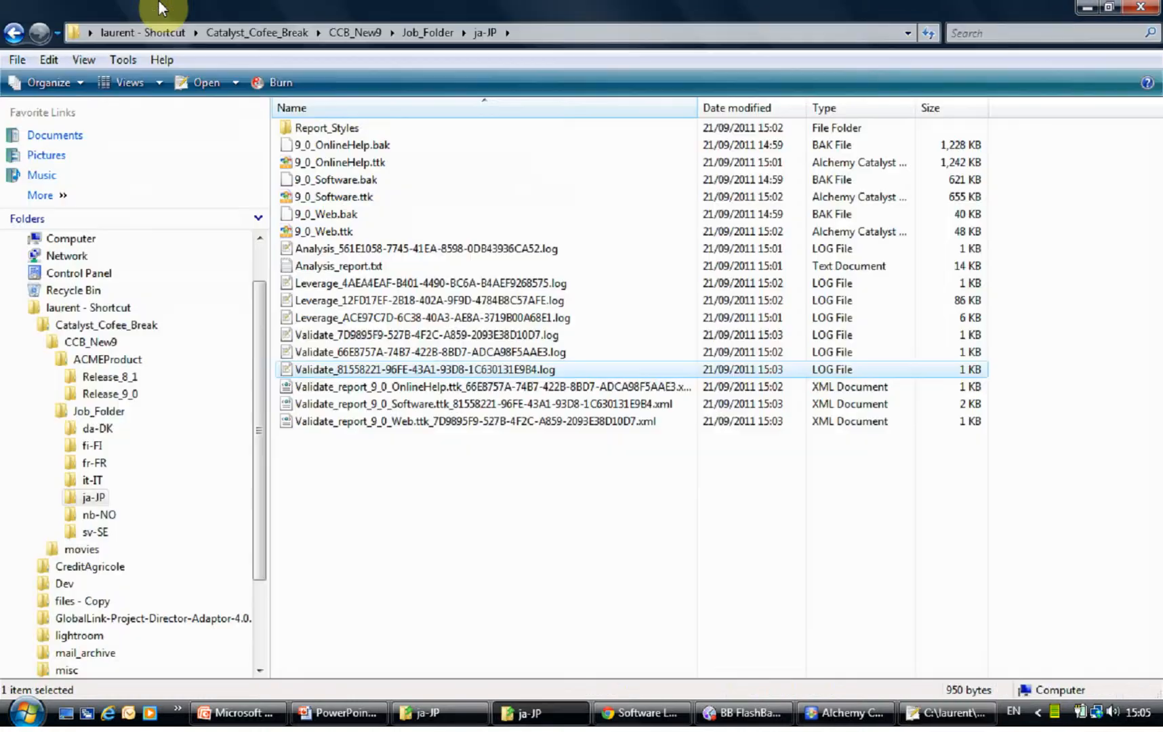